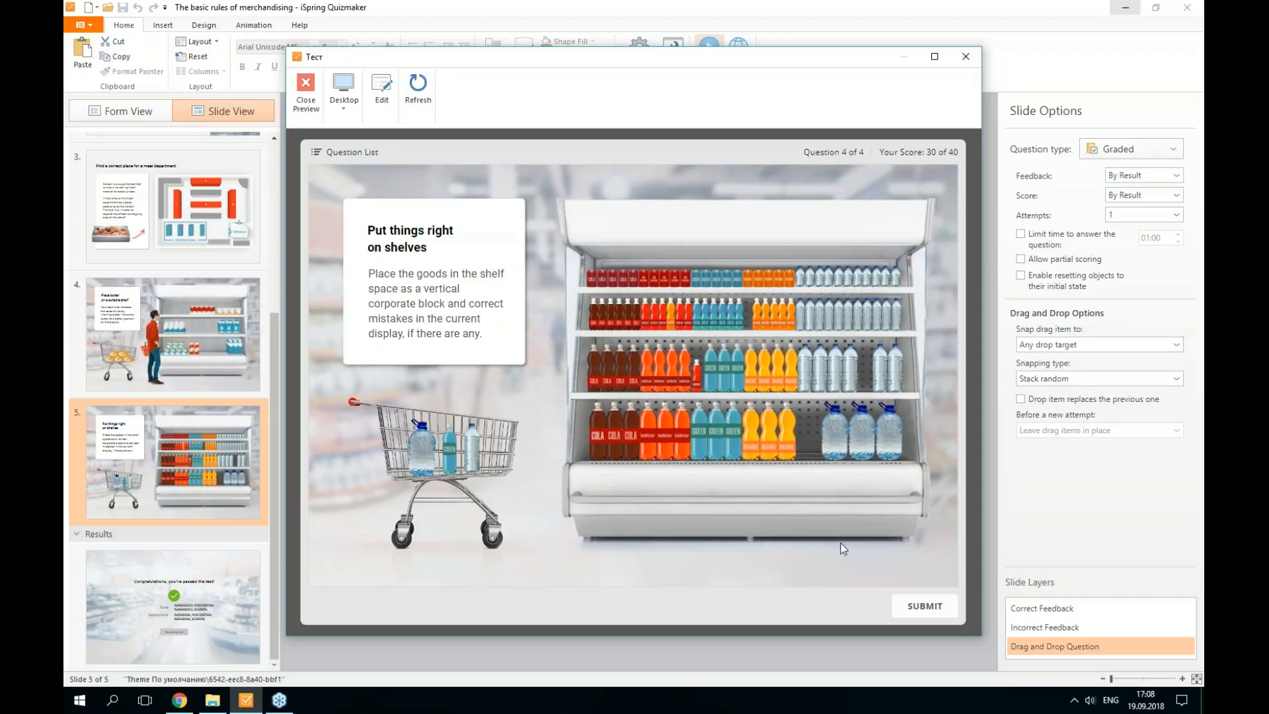
Arrange the cart's three bottles and the misplaced orange and red bottles into vertical colour blocks on the shelves, and submit the answer.
drag(670, 317, 697, 318)
drag(426, 446, 818, 430)
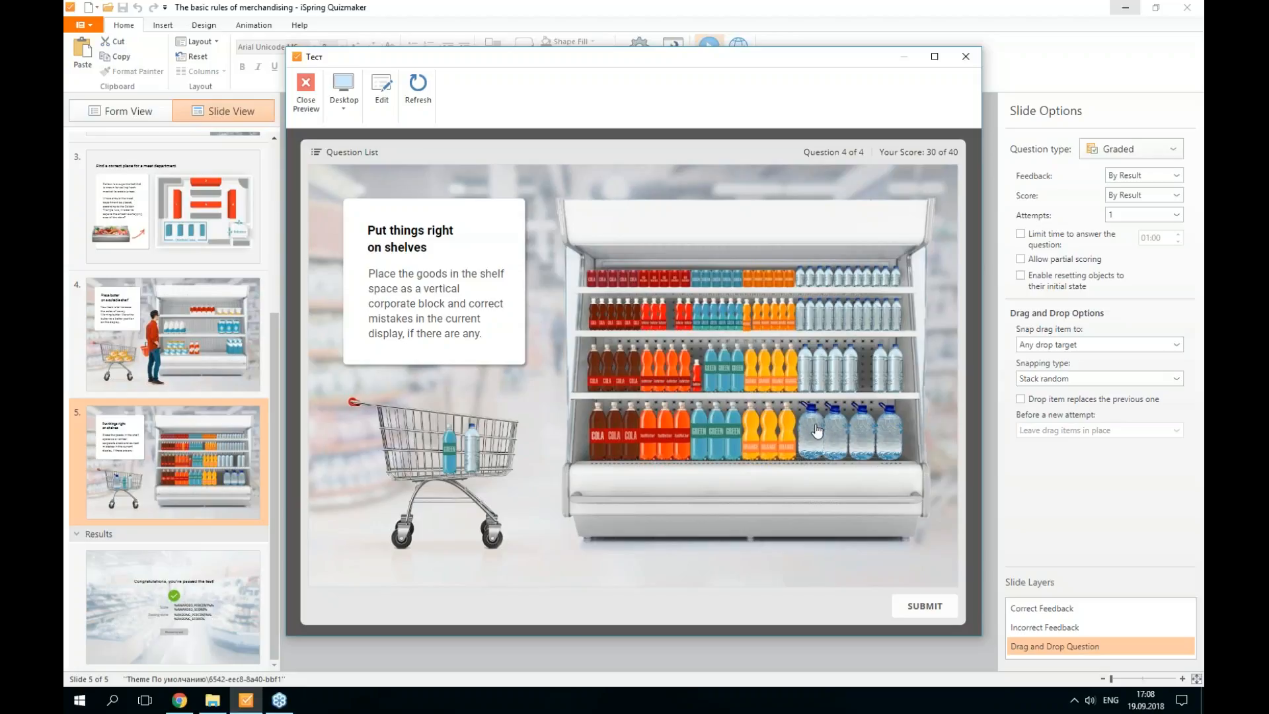
drag(472, 449, 864, 376)
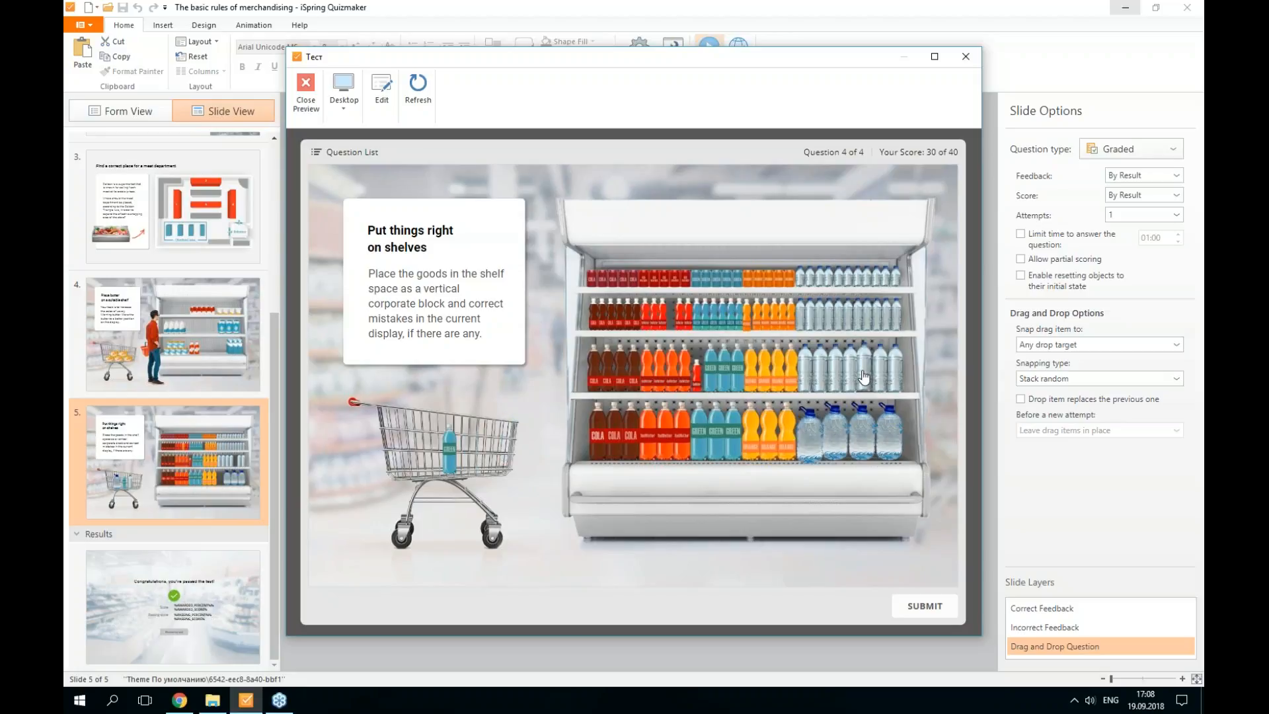
drag(697, 375, 670, 322)
drag(450, 448, 687, 350)
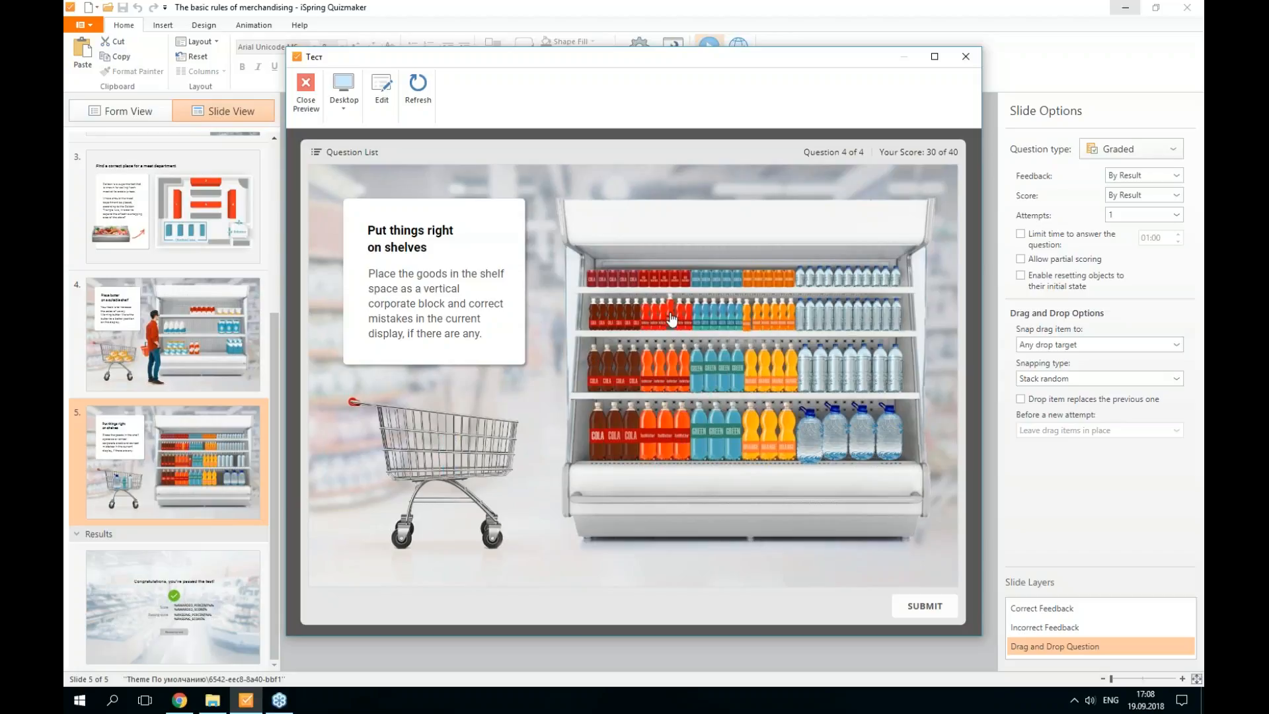
click(916, 609)
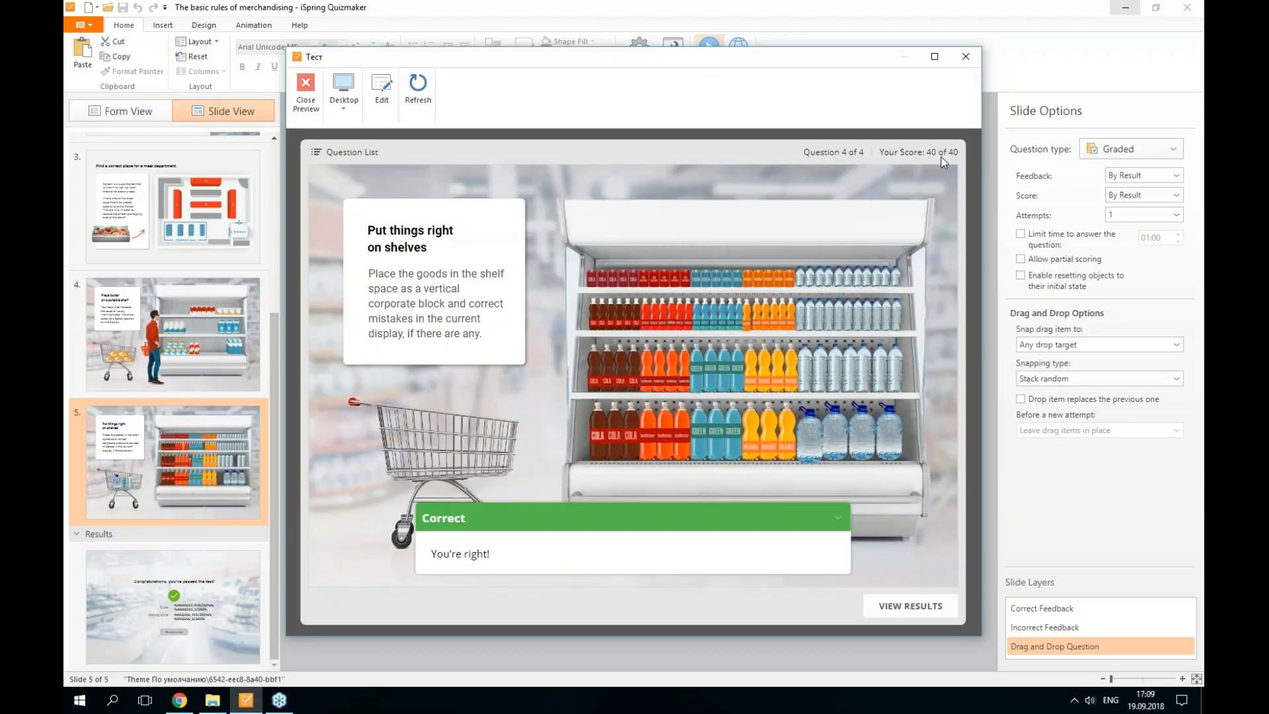
Switch to File Explorer and examine the source files in the Quiz folder's 1st slide and 5th slide subfolders.
click(219, 708)
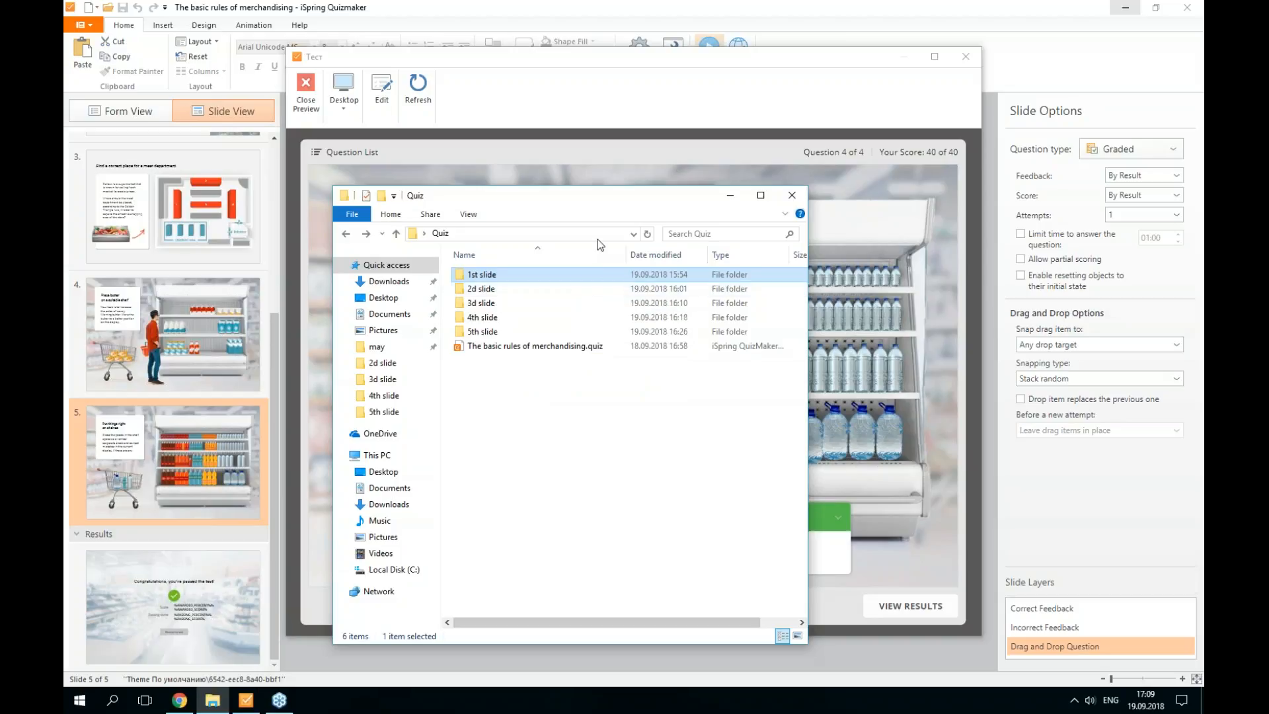
double_click(522, 276)
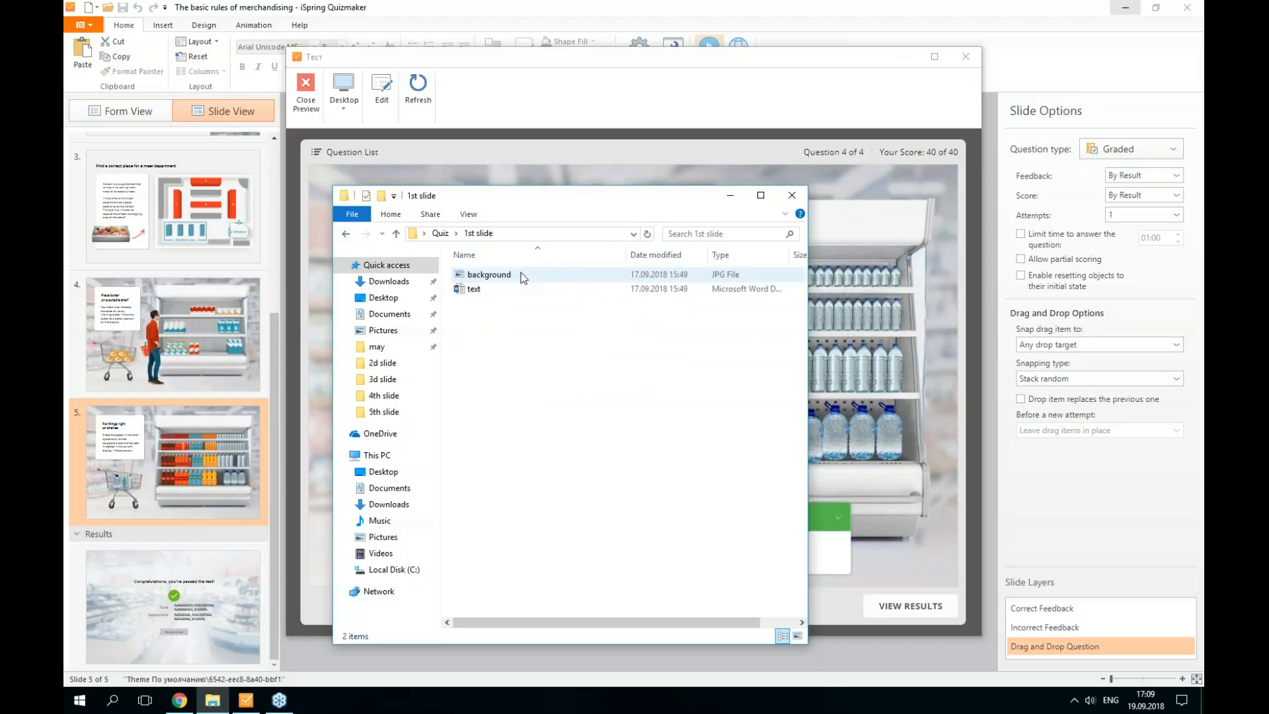
click(536, 294)
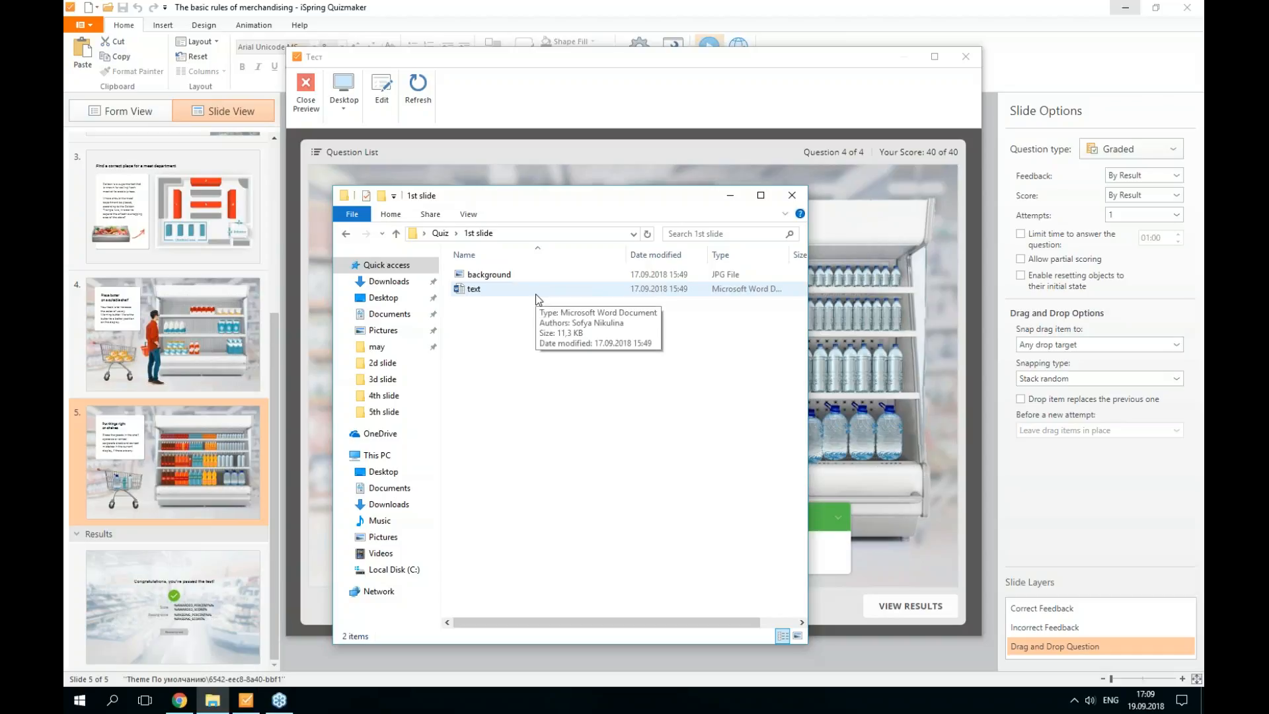
key(ctrl)
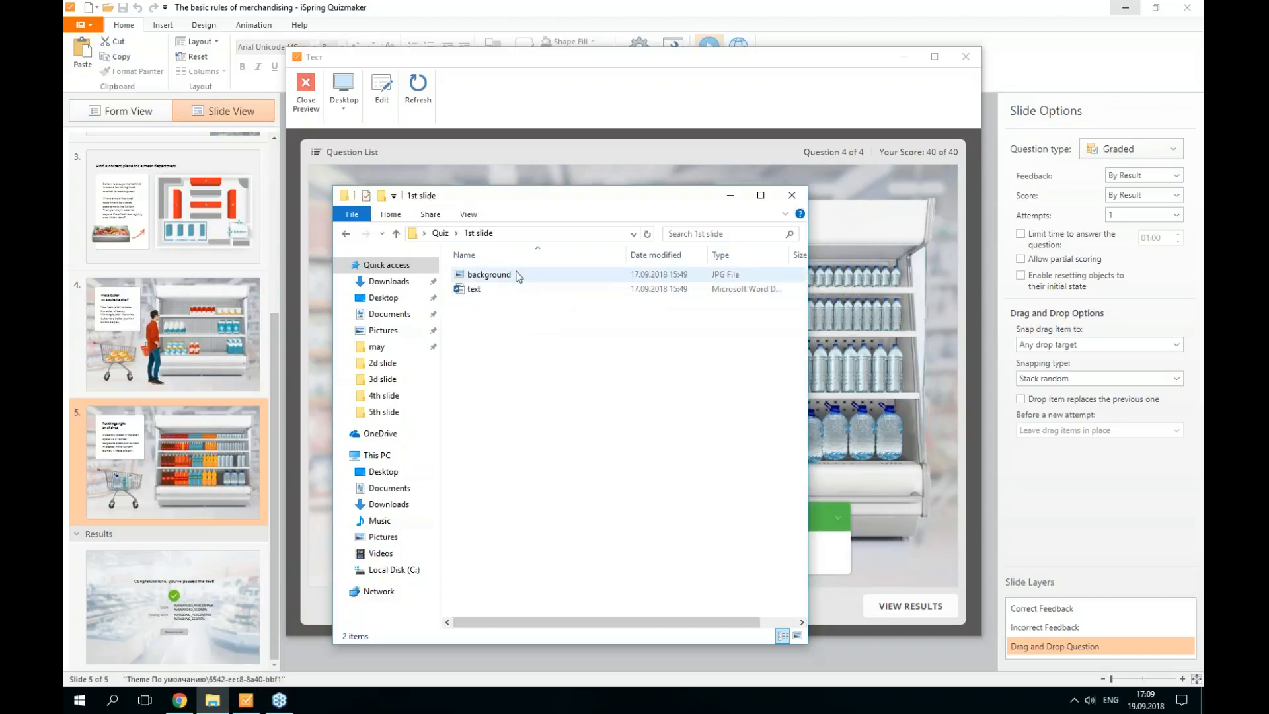
key(alt+Up)
double_click(492, 332)
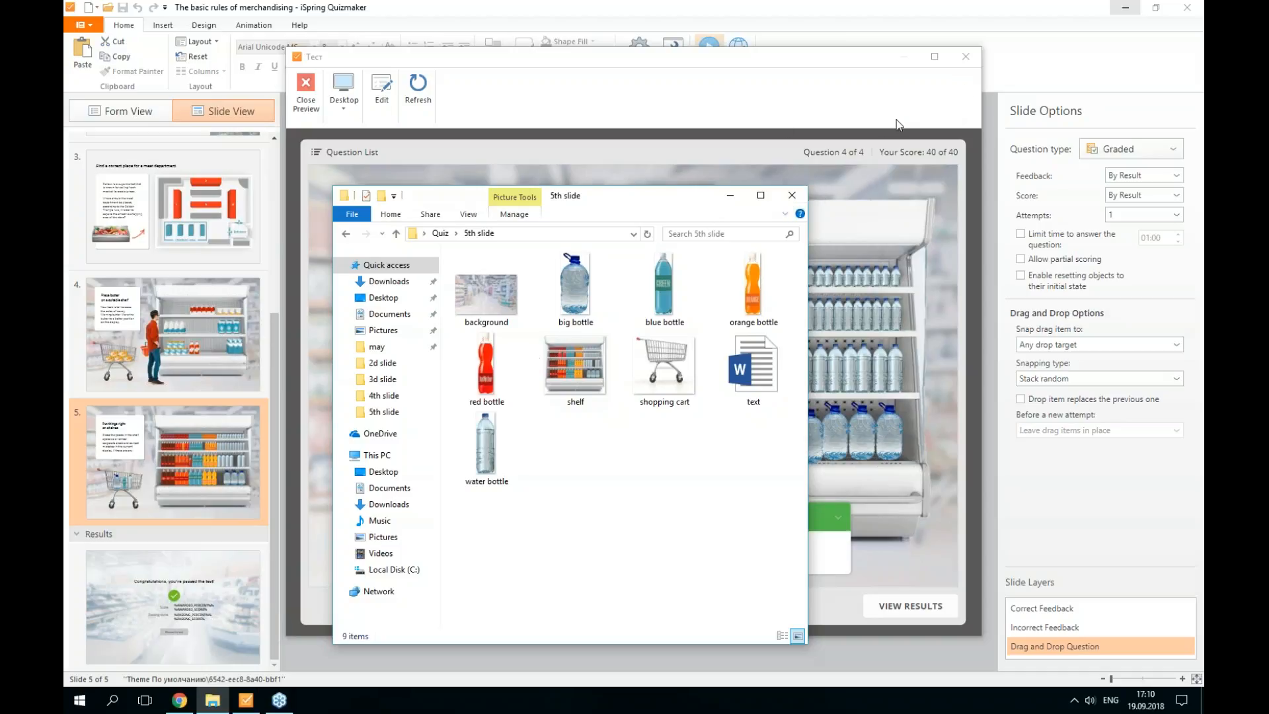
Return to the quiz preview window and close it.
click(963, 61)
click(962, 63)
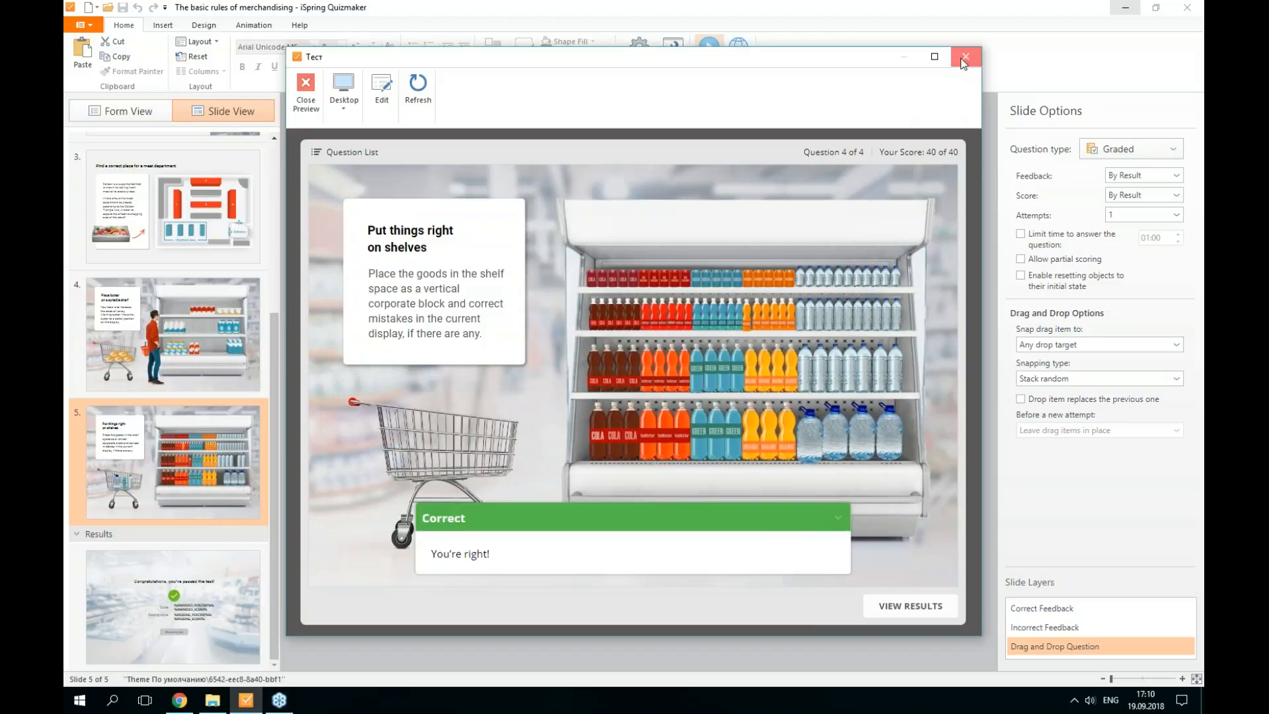
click(963, 61)
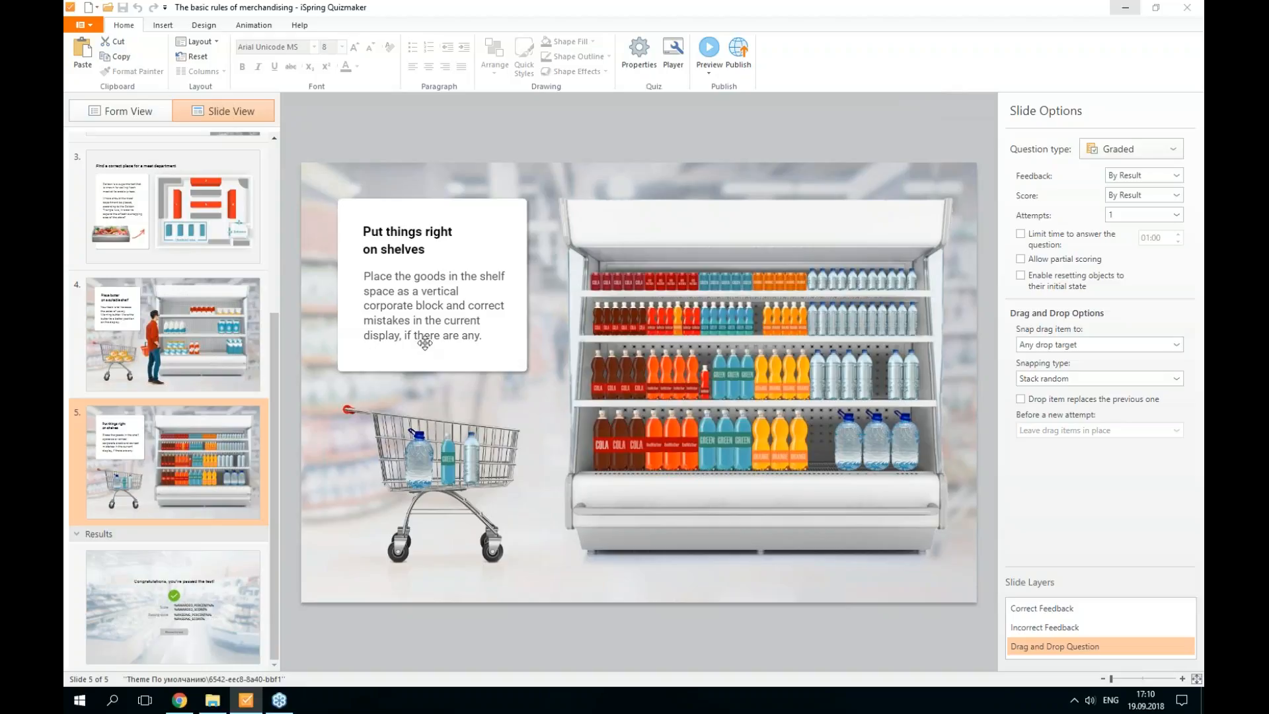
Launch iSpring QuizMaker 9 from the iSpring Suite 9 group and create a new graded quiz.
click(80, 702)
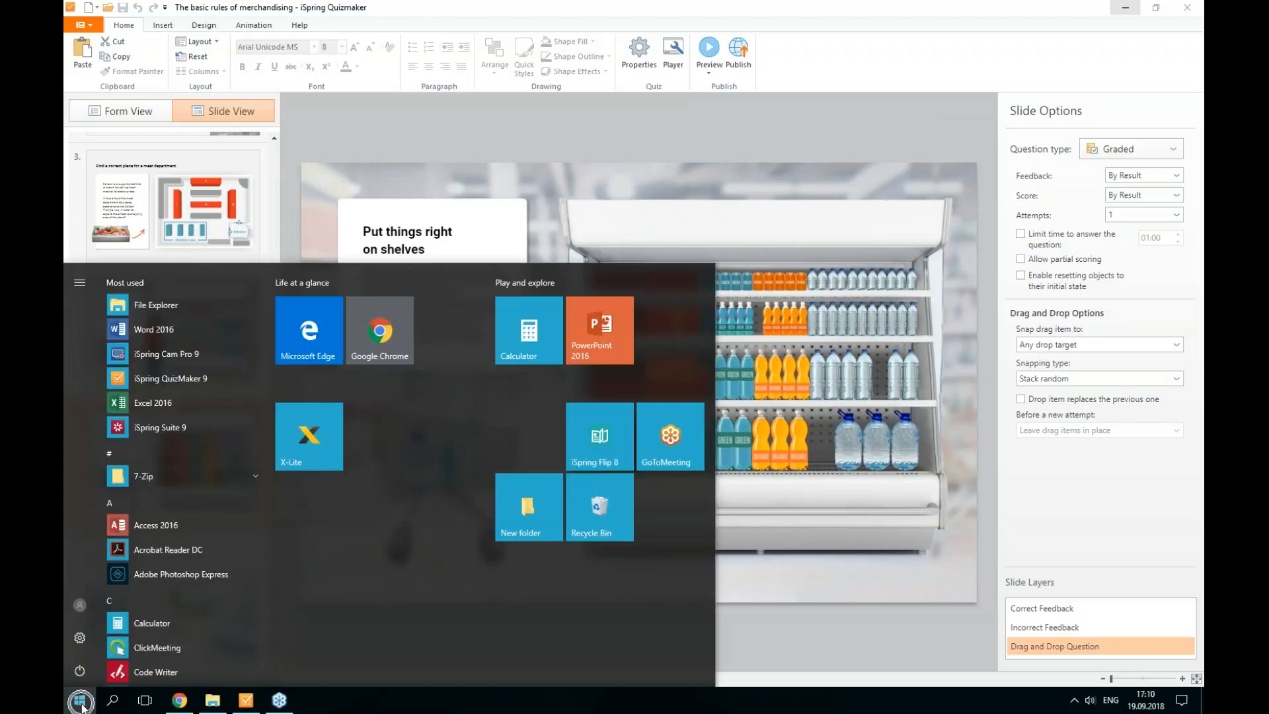
scroll(176, 521, down, 15)
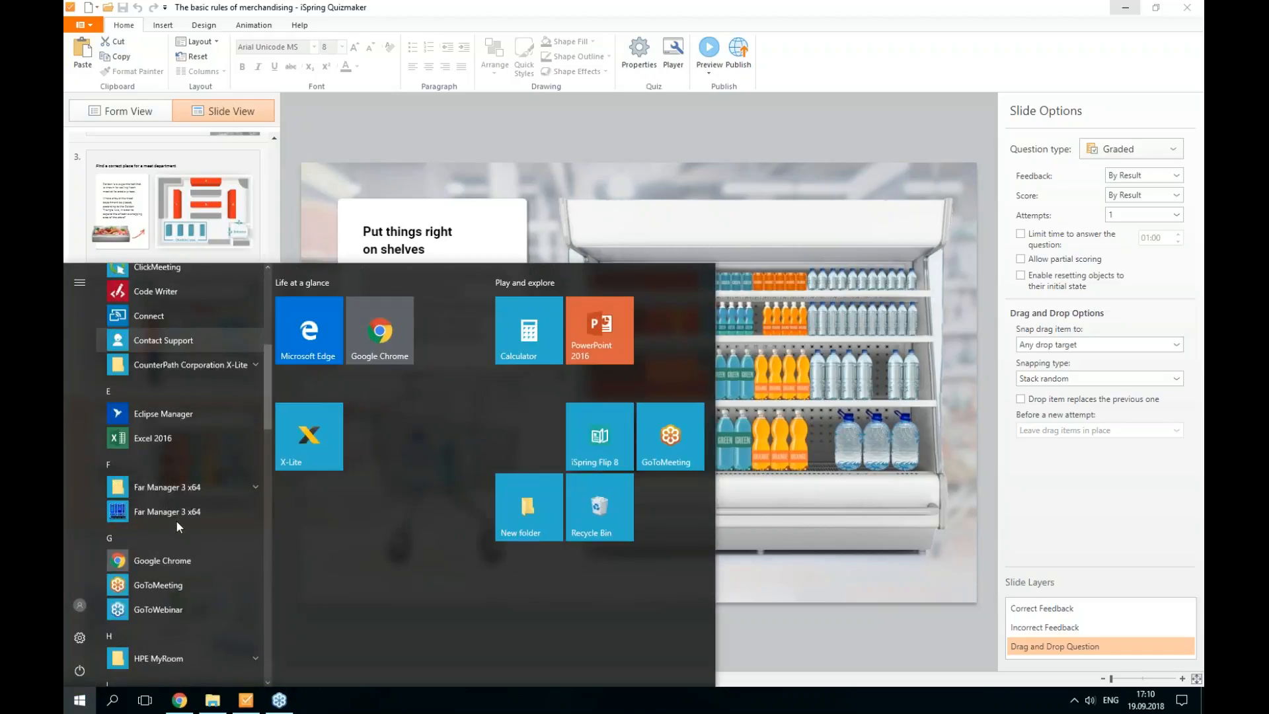
click(182, 445)
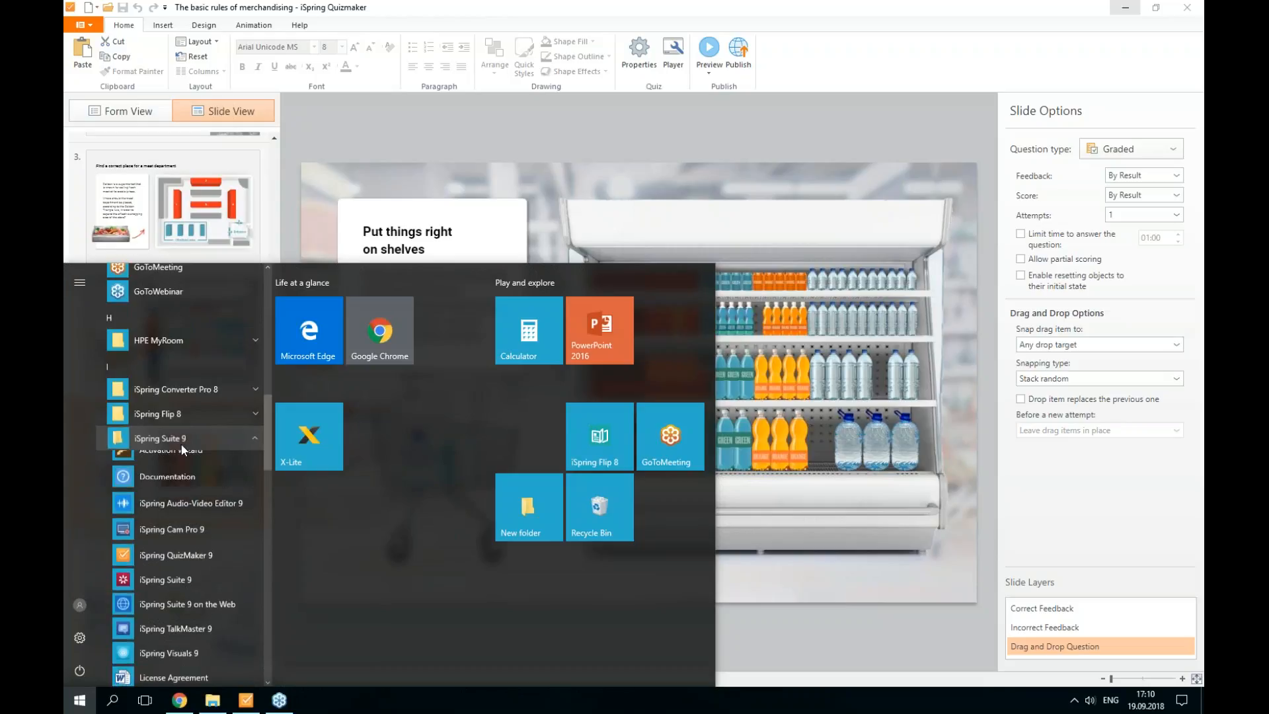
click(180, 563)
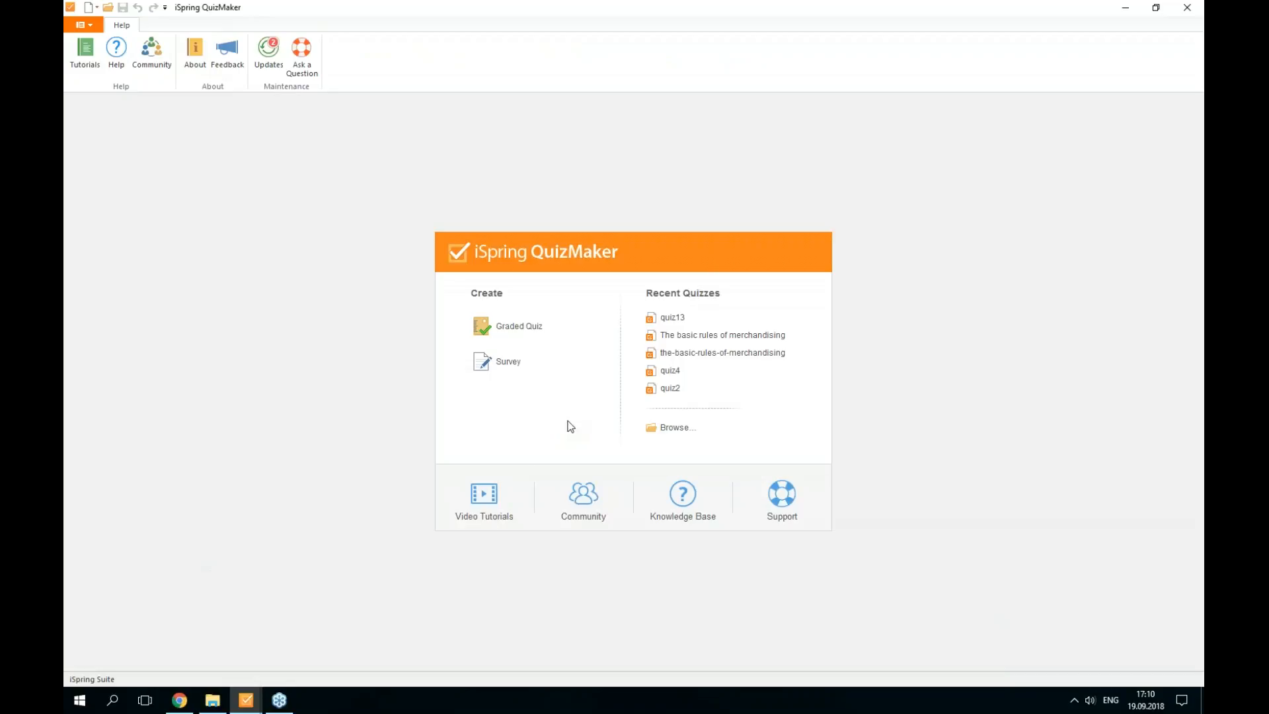
click(520, 331)
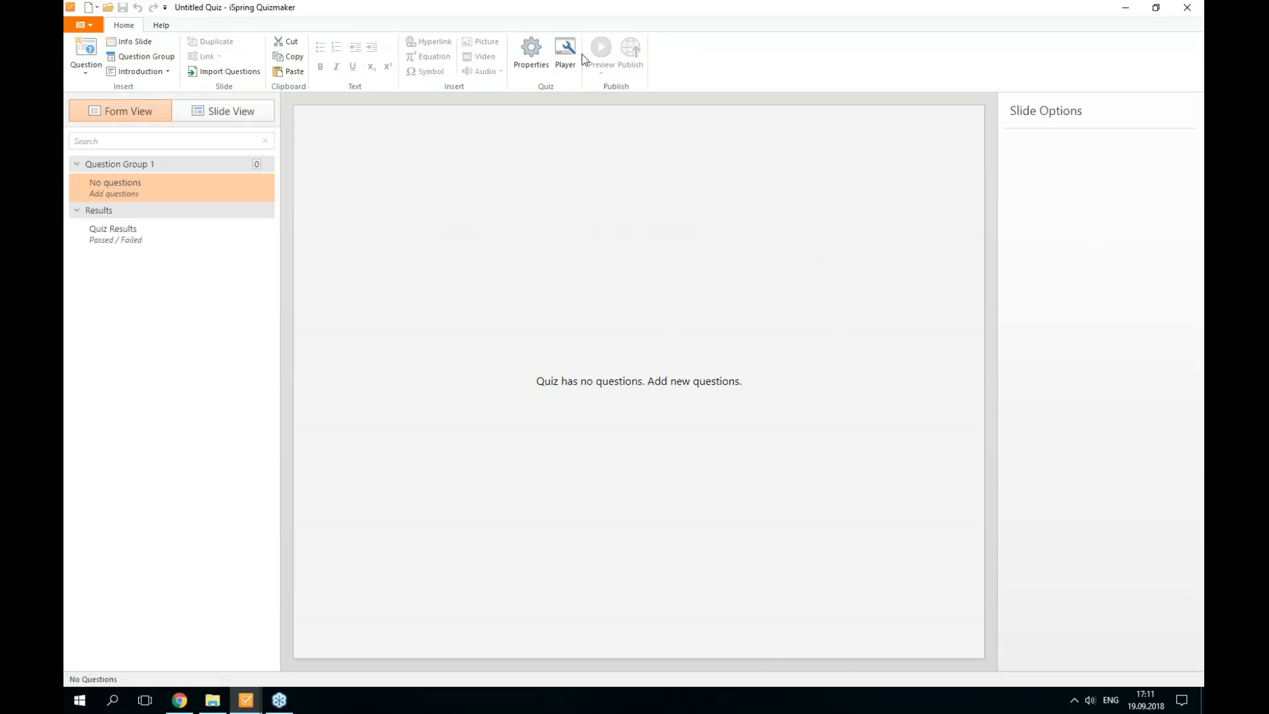
In the quiz properties, turn off Keep aspect ratio and save a slide size of 1000 by 650.
click(547, 61)
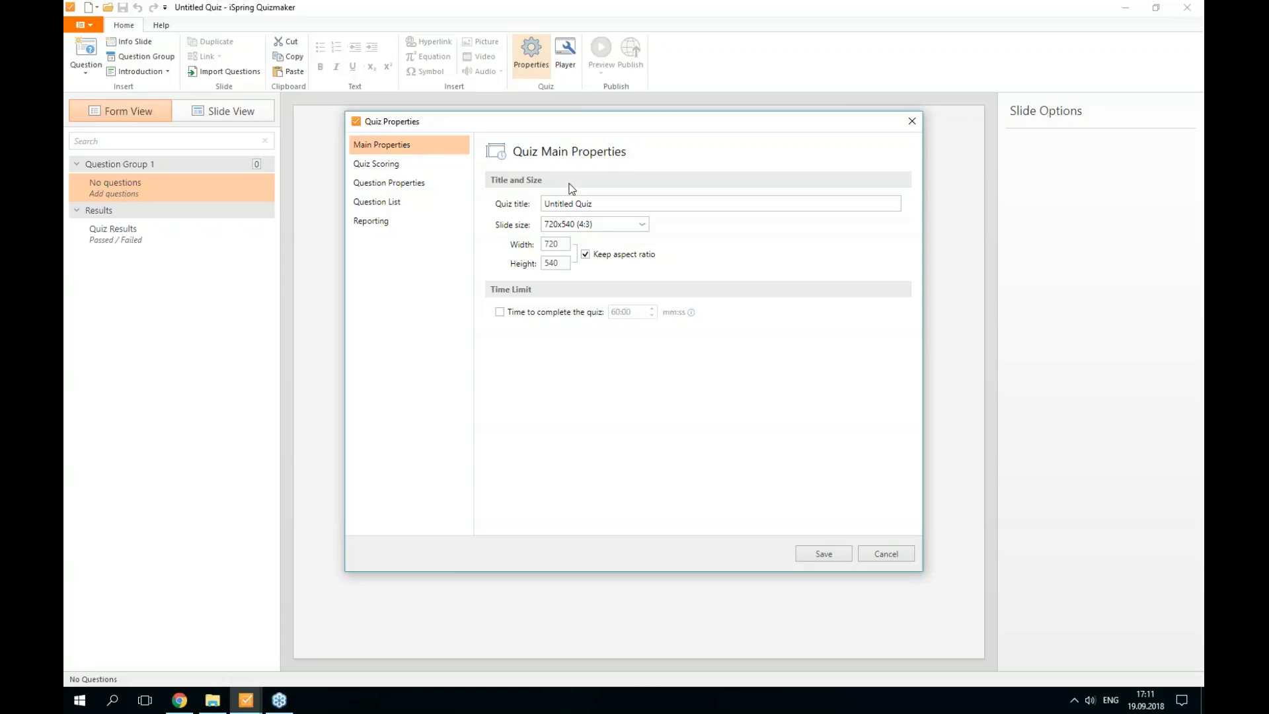
click(616, 259)
drag(561, 245, 532, 250)
text(1000)
drag(562, 262, 528, 266)
text(650)
click(835, 561)
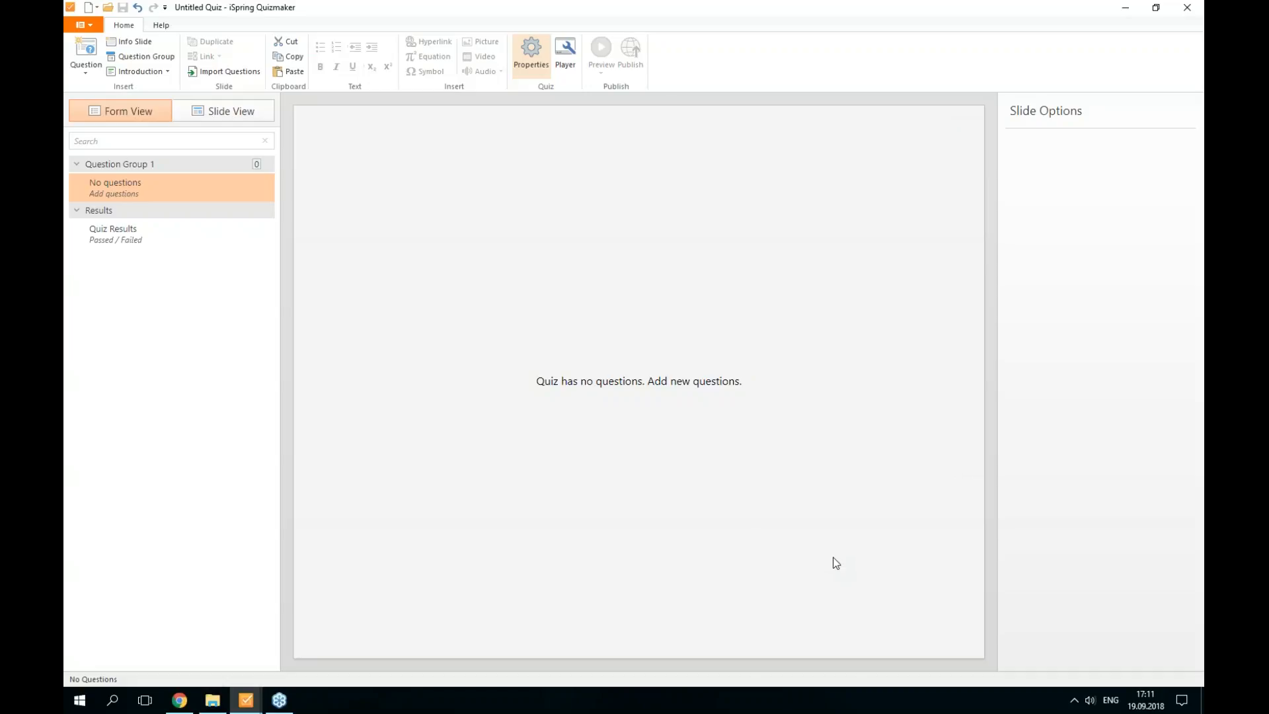
Show the quiz in Slide View and add an info slide to Question Group 1.
click(207, 111)
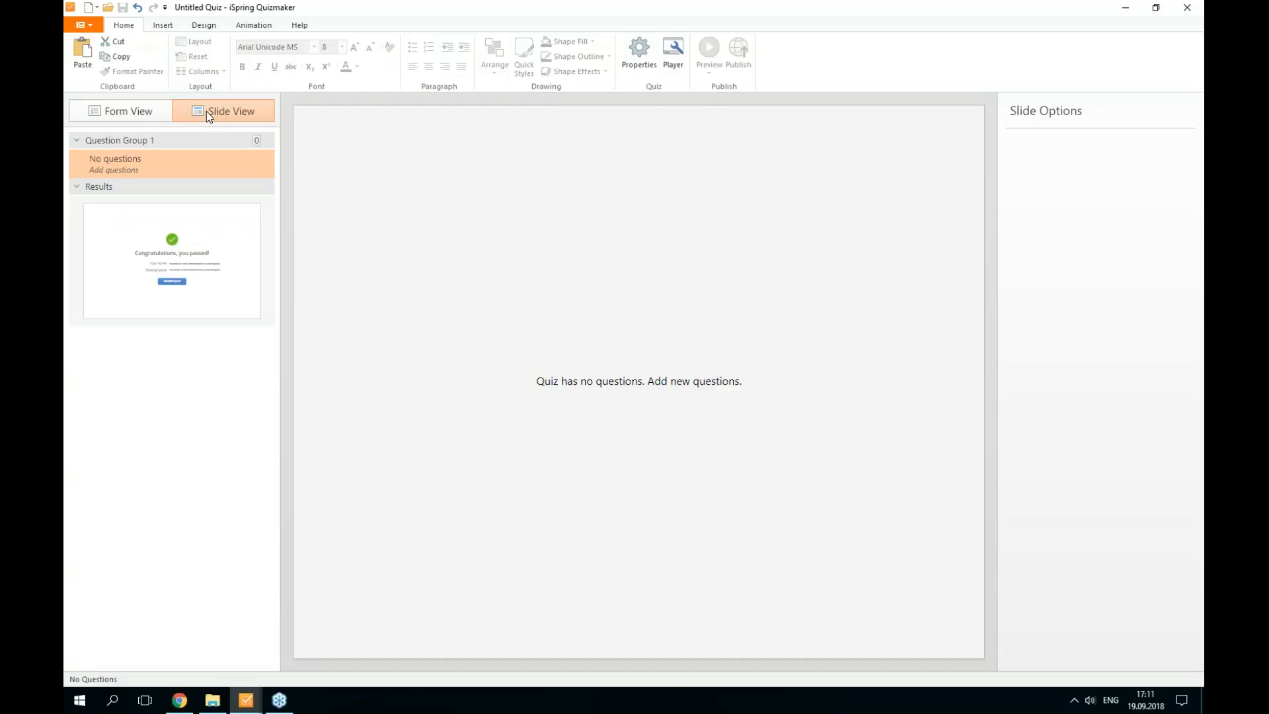
click(172, 28)
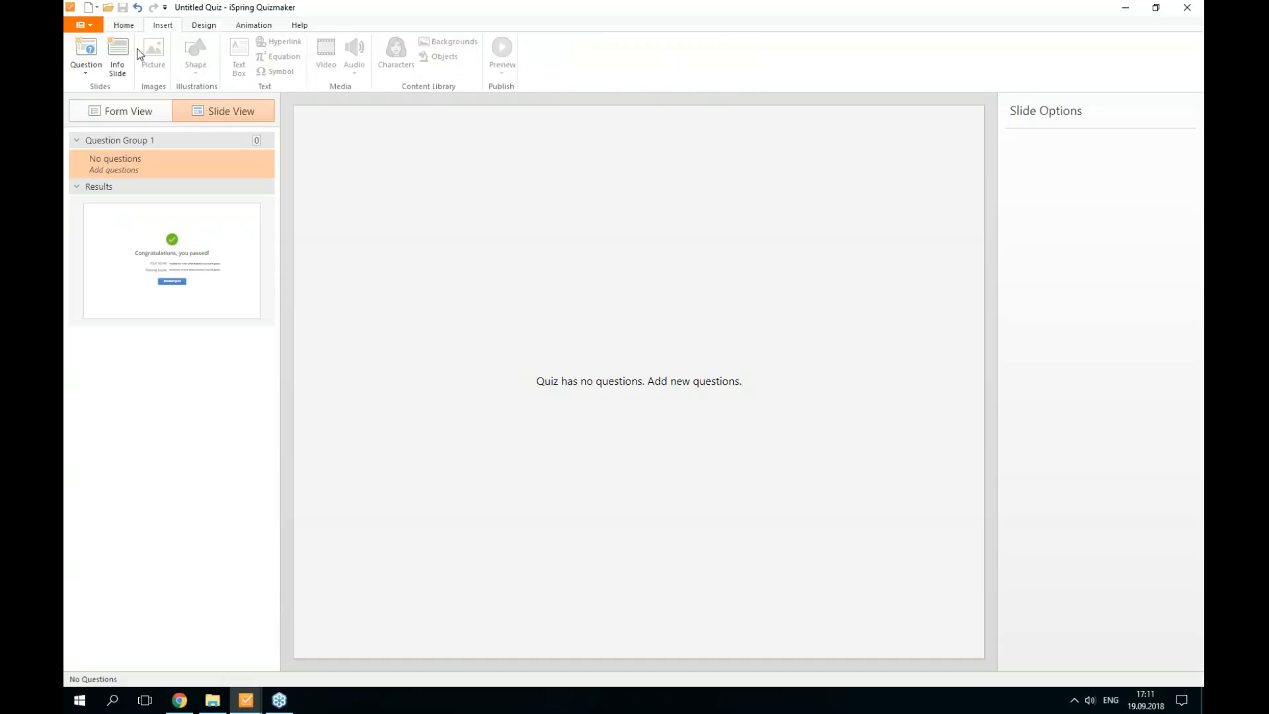
click(125, 64)
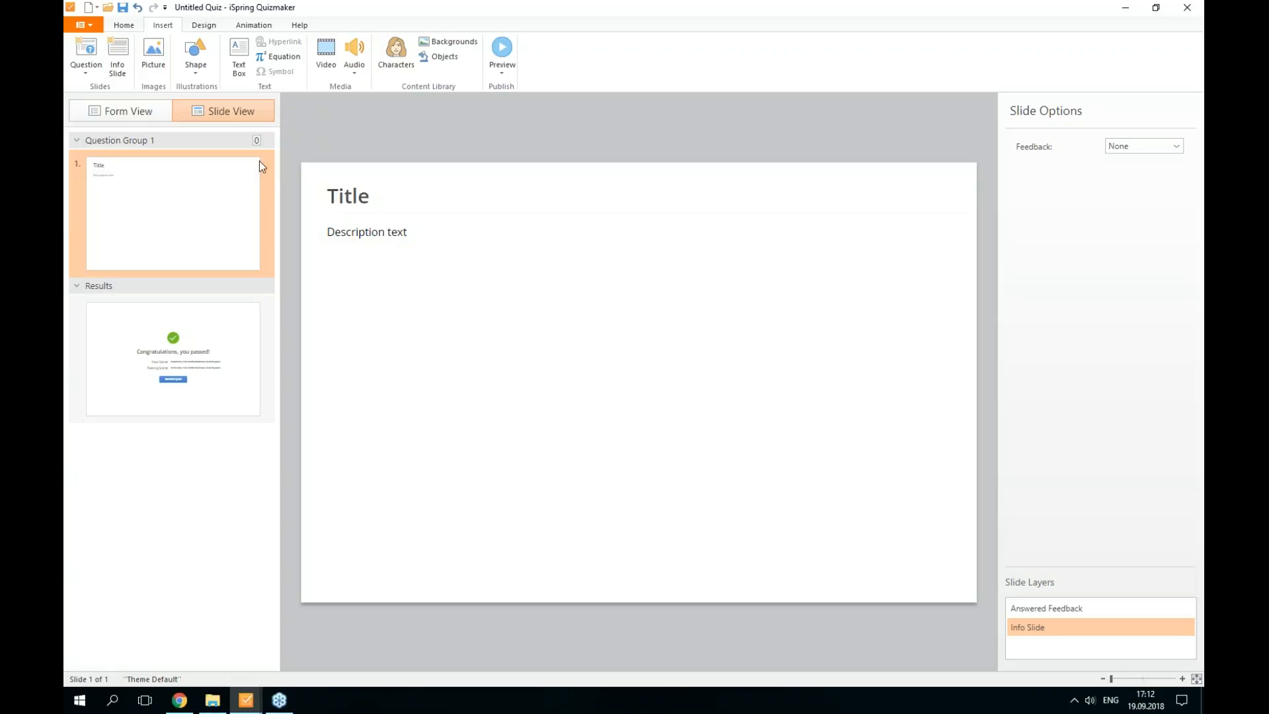
Fill the info slide's background with the "background" picture from the Quiz folder's 1st slide subfolder.
right_click(573, 356)
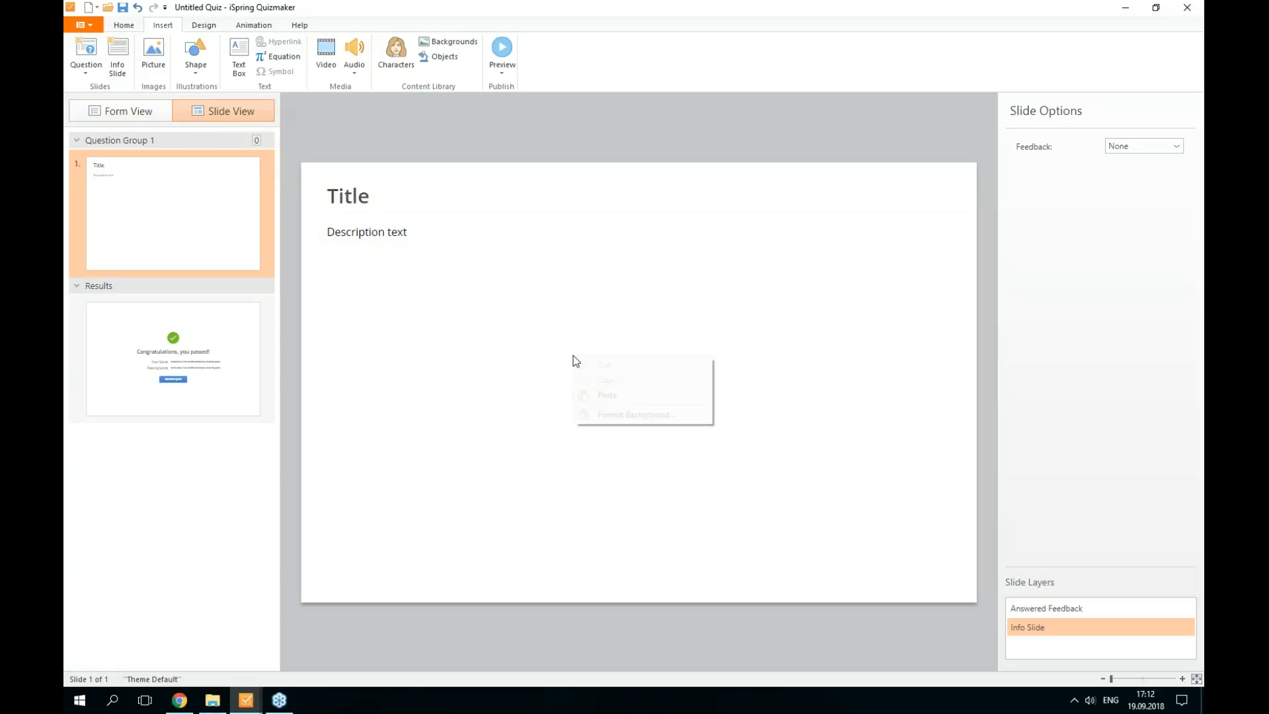
click(604, 415)
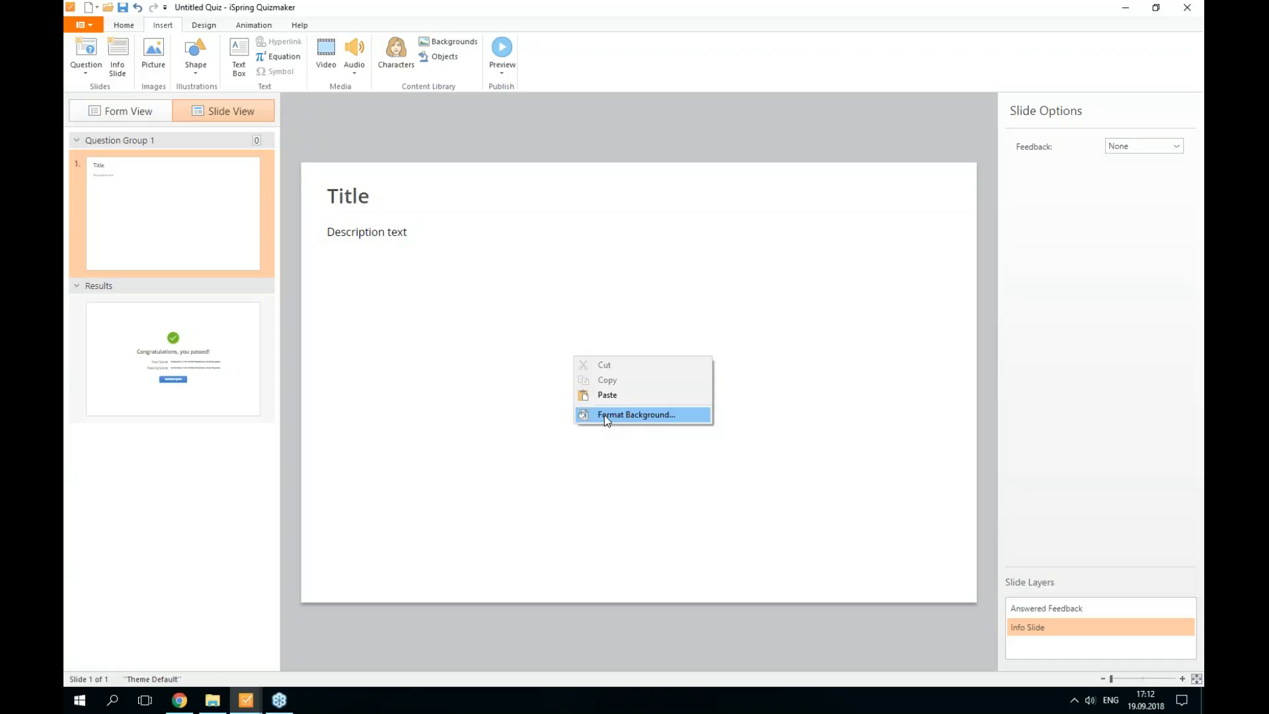
click(604, 415)
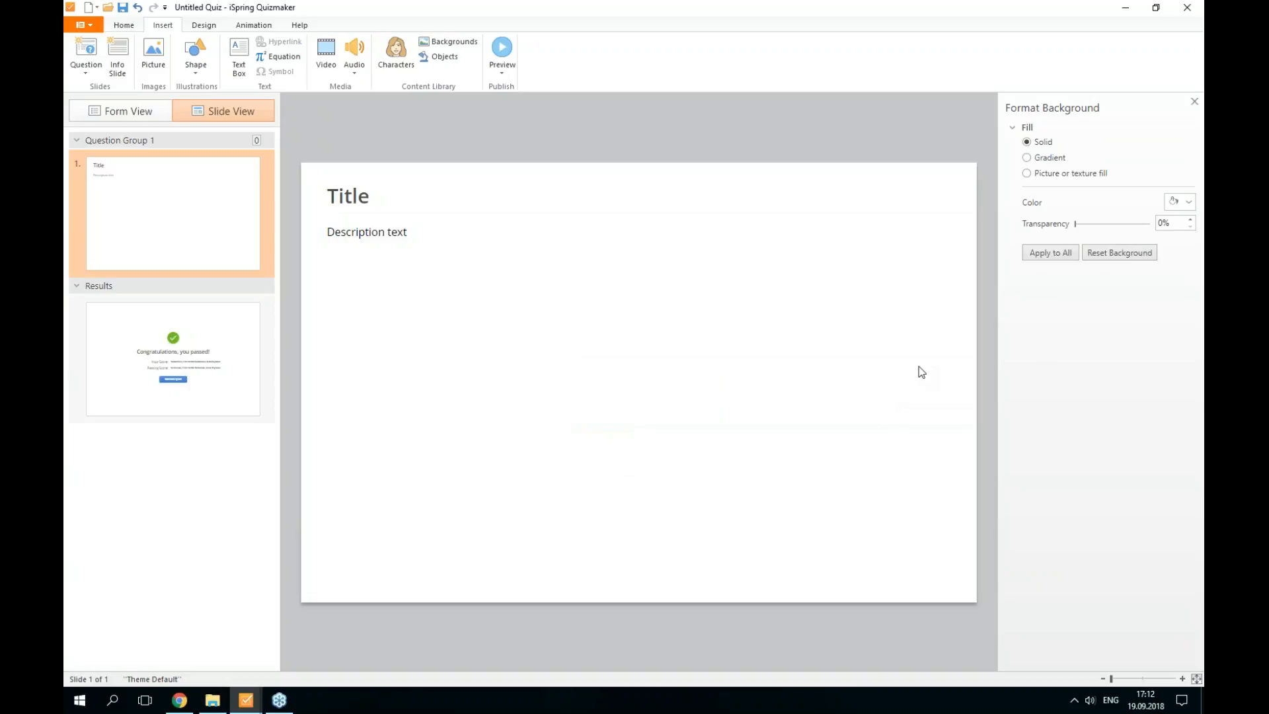
click(1070, 174)
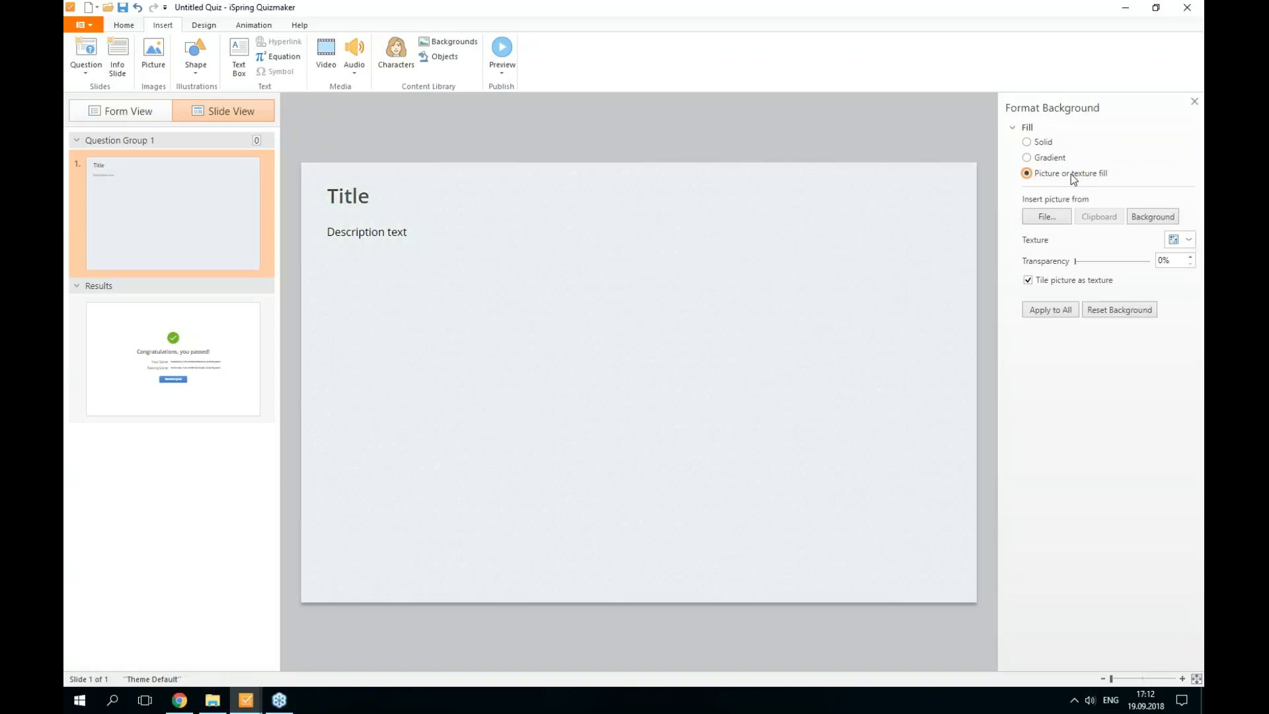
click(1050, 221)
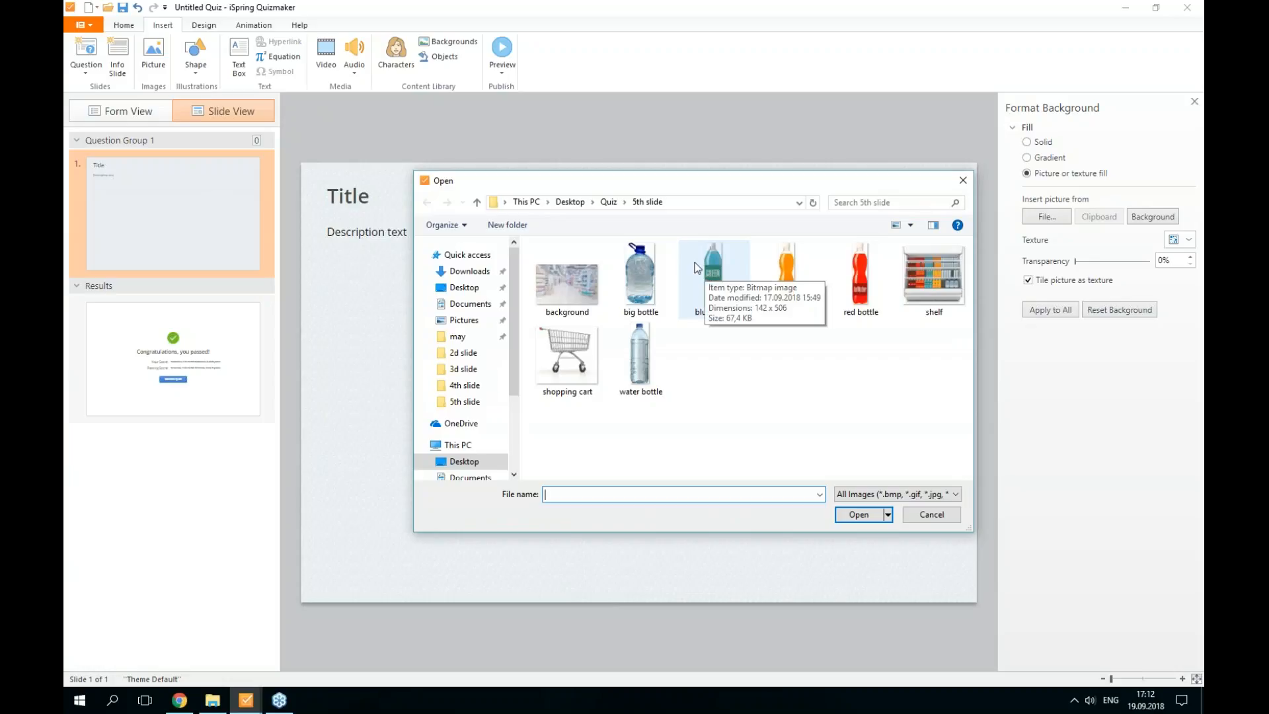
click(607, 202)
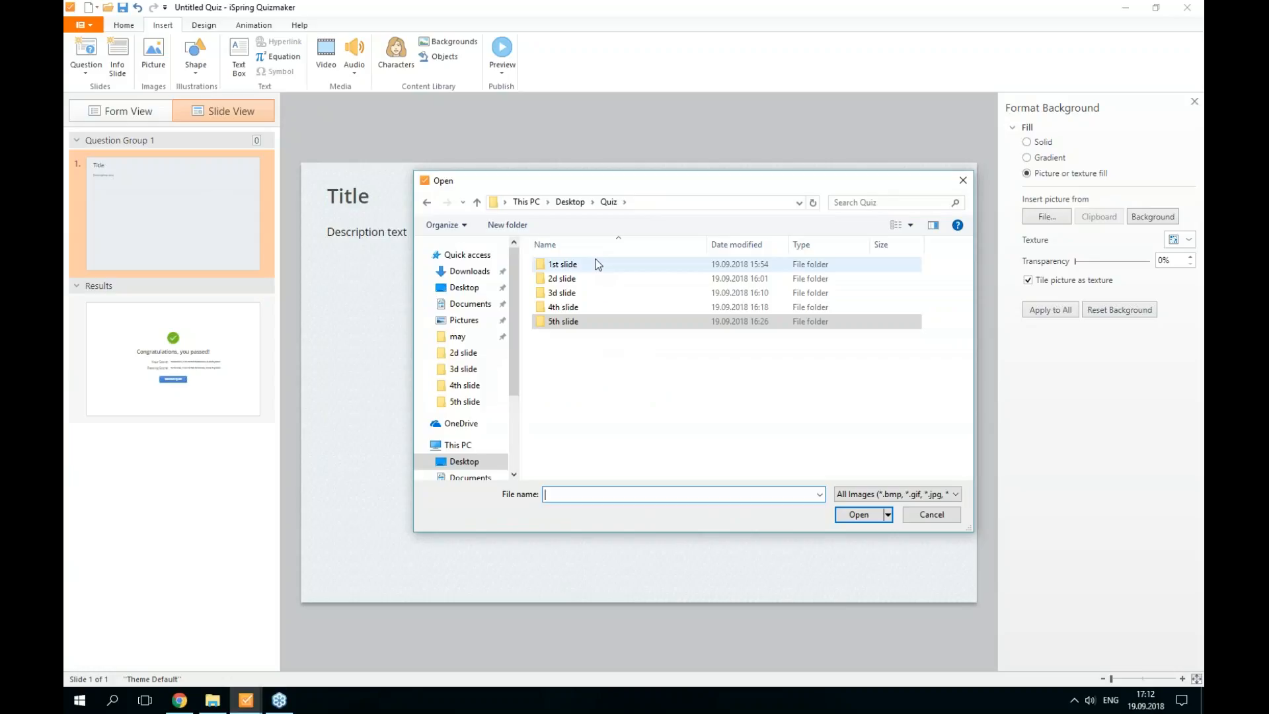
click(598, 264)
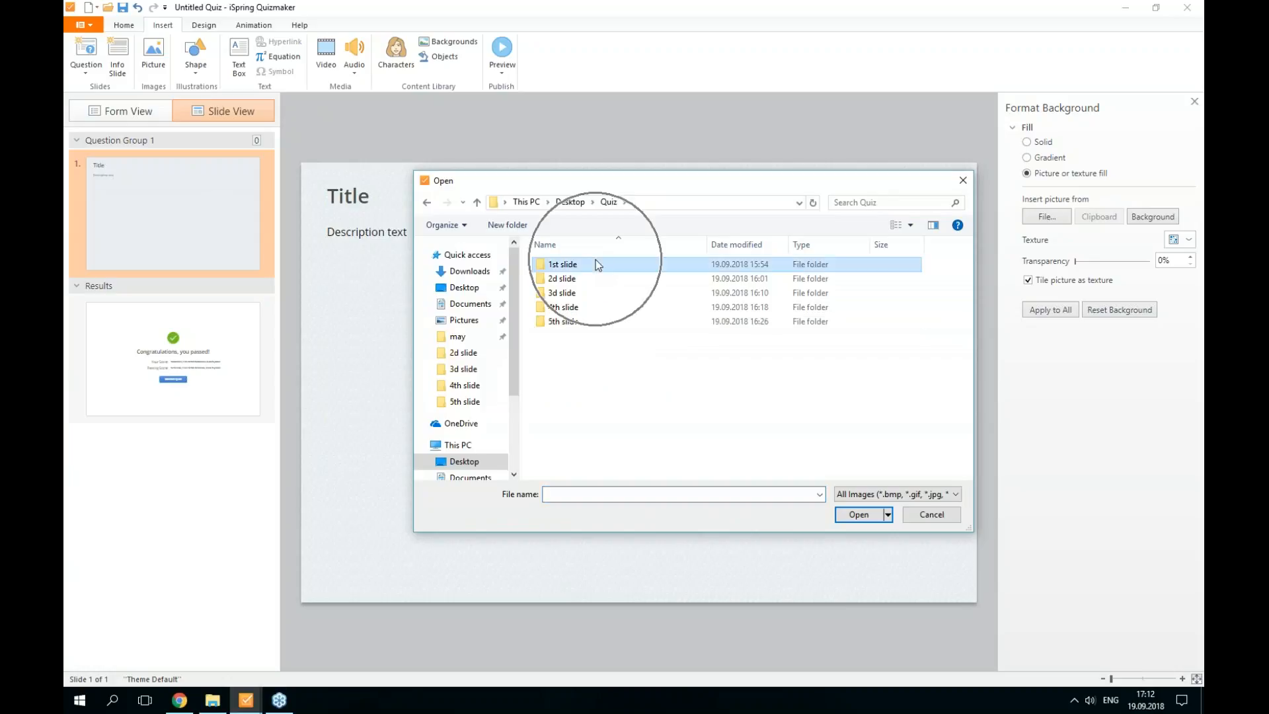
double_click(598, 264)
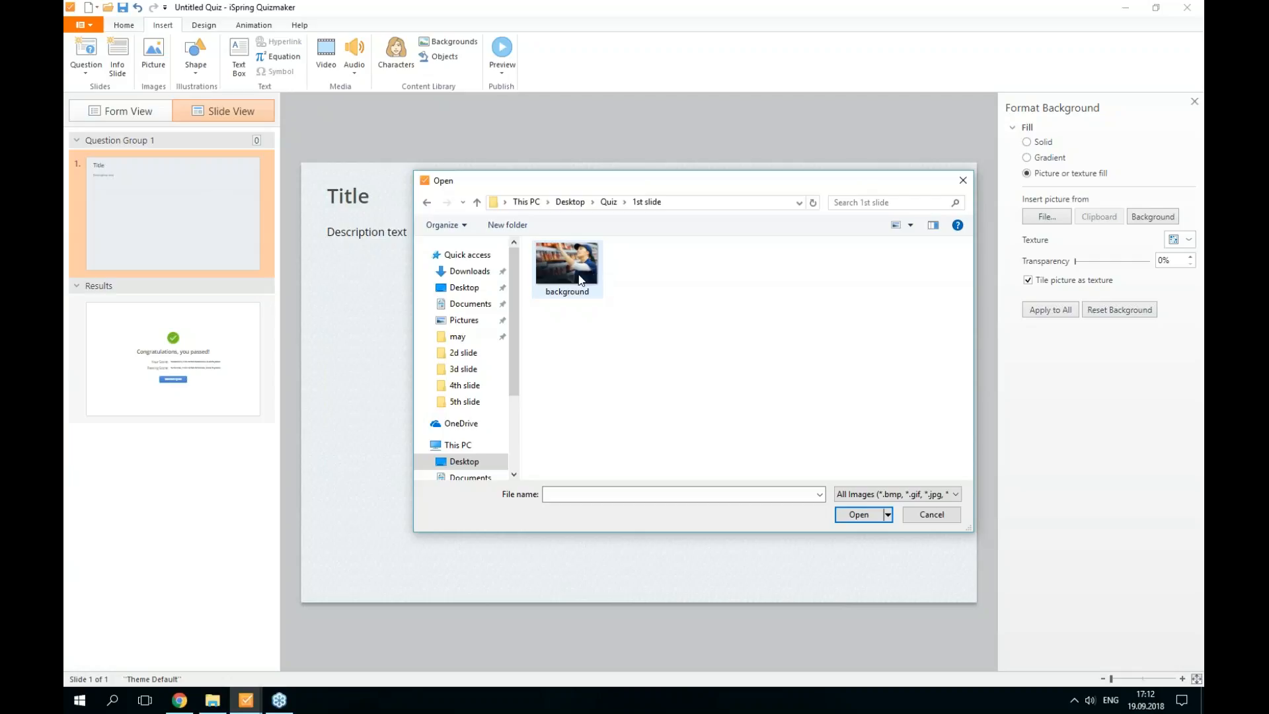
double_click(579, 280)
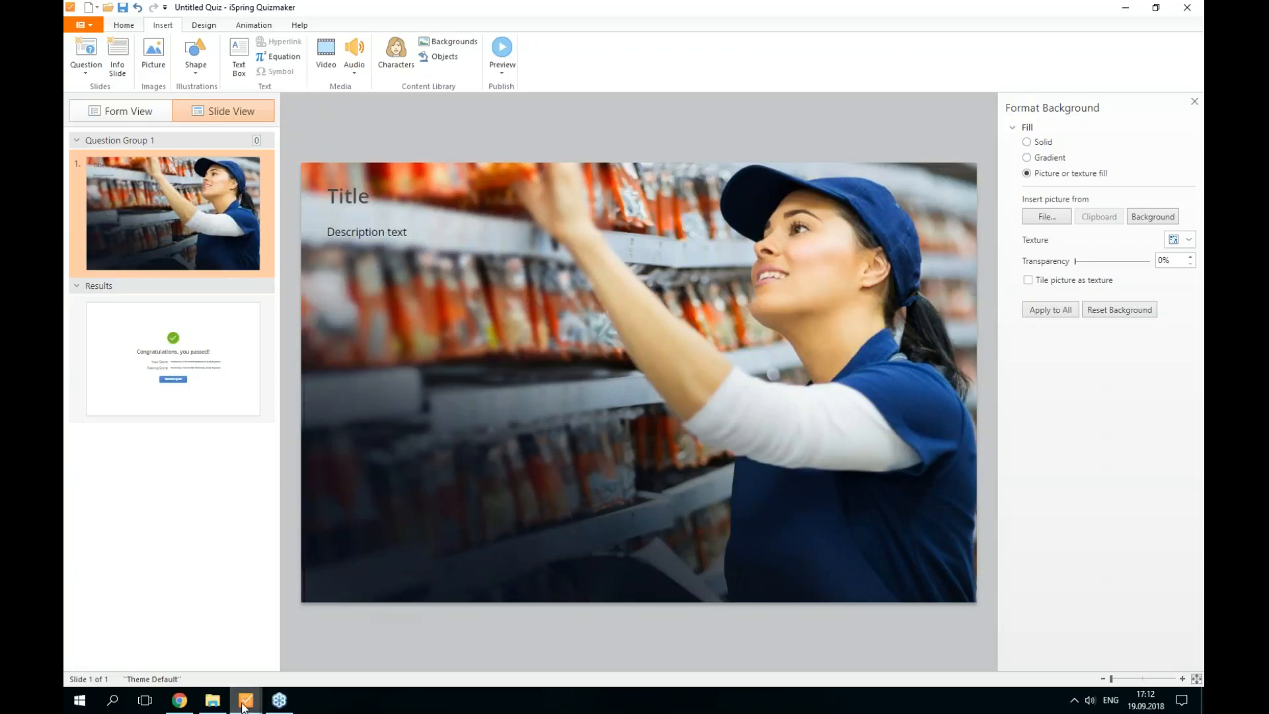
Open the "text" Word document from the Quiz folder's 1st slide subfolder and copy its first line, "Quiz".
click(212, 702)
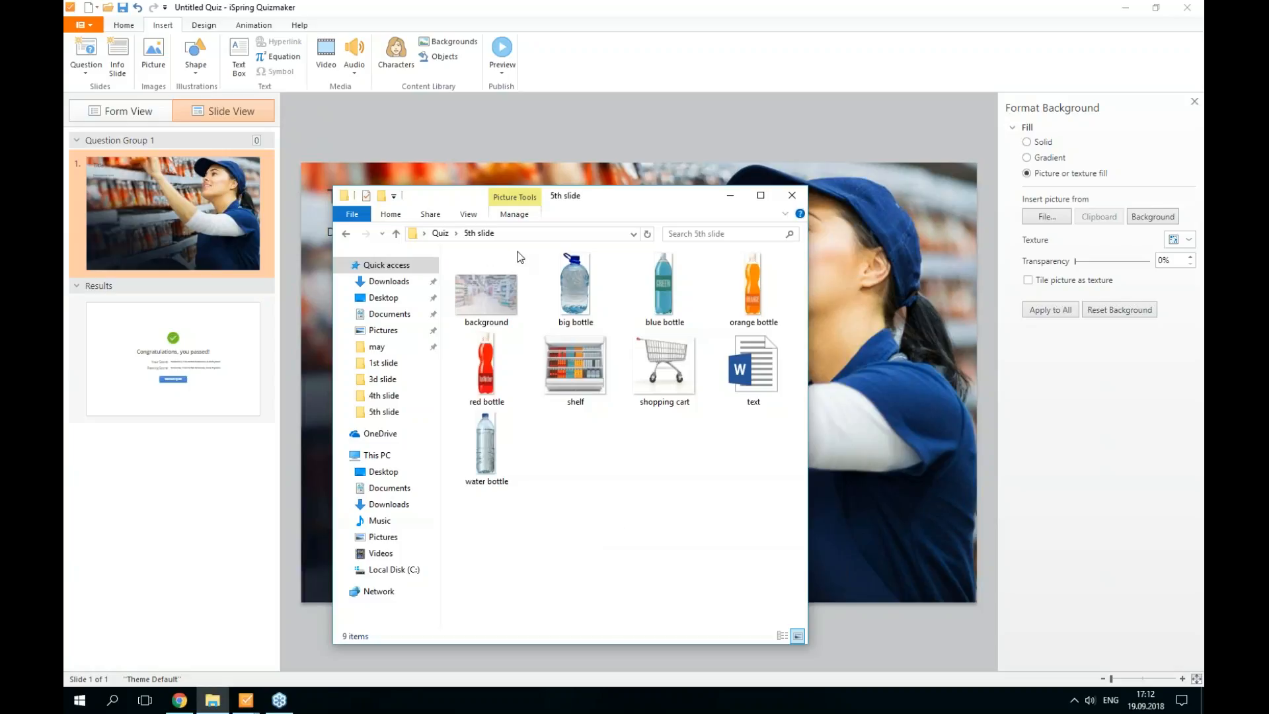
click(441, 234)
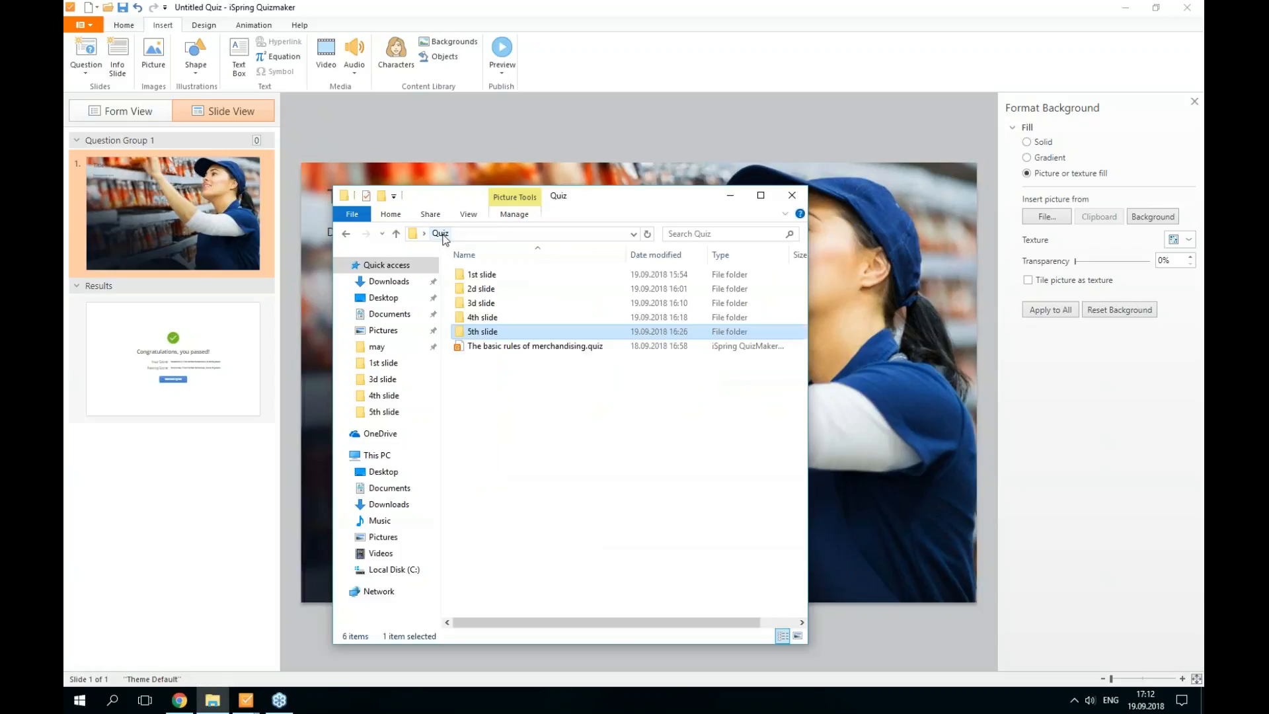
double_click(493, 276)
double_click(518, 294)
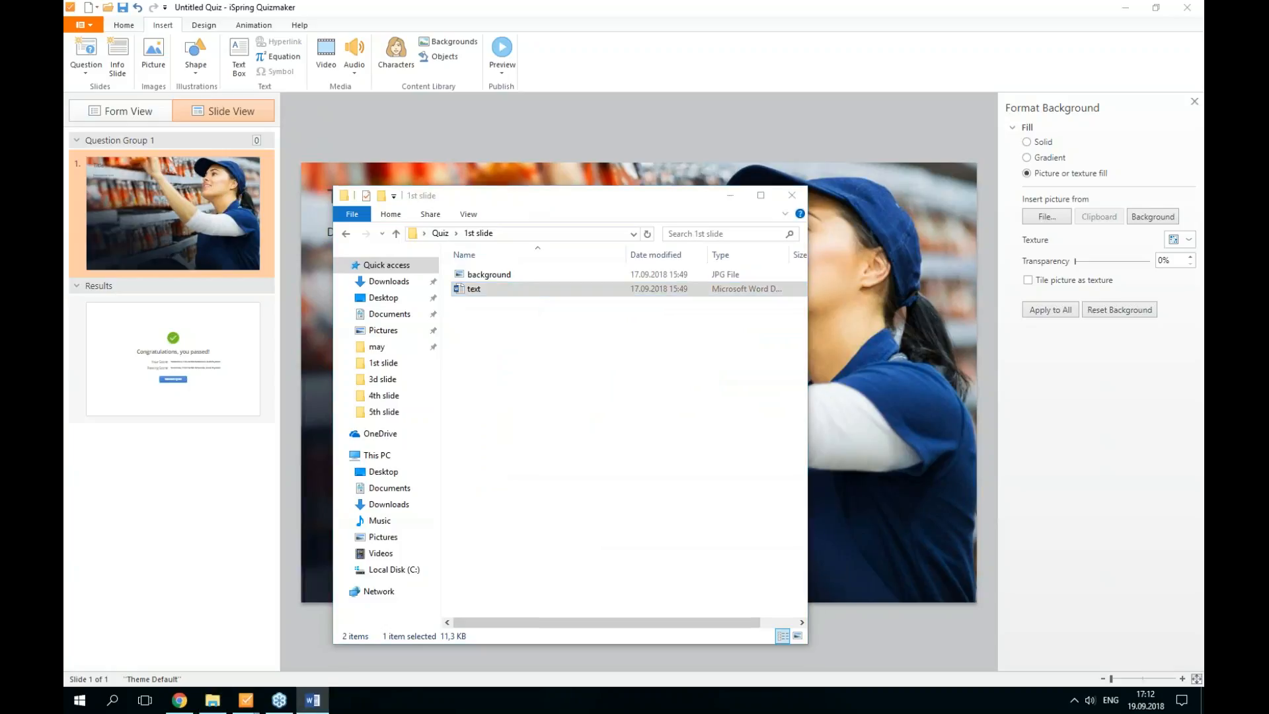
drag(1268, 27, 680, 45)
mouse_move(449, 209)
mouse_down()
mouse_move(416, 209)
mouse_move(435, 222)
mouse_up()
key(ctrl+c)
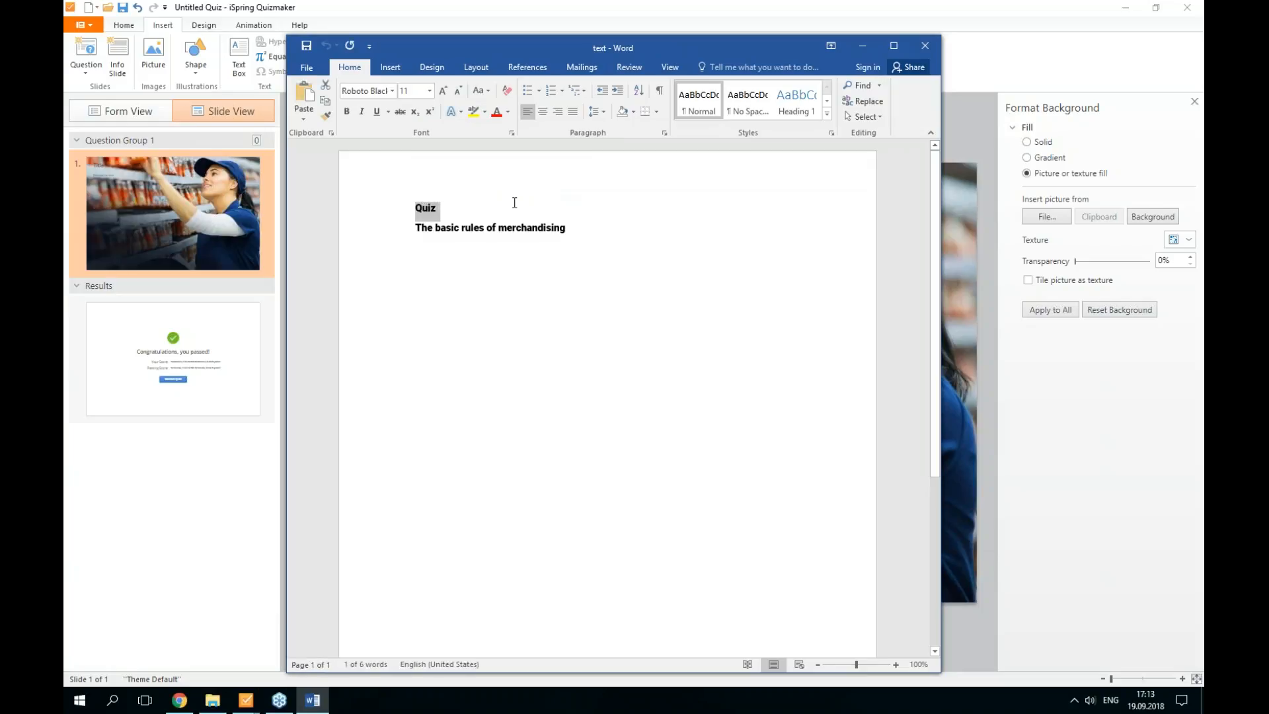
Replace the info slide's title placeholder with the text "Quiz".
drag(583, 44, 1268, 53)
click(729, 195)
click(356, 196)
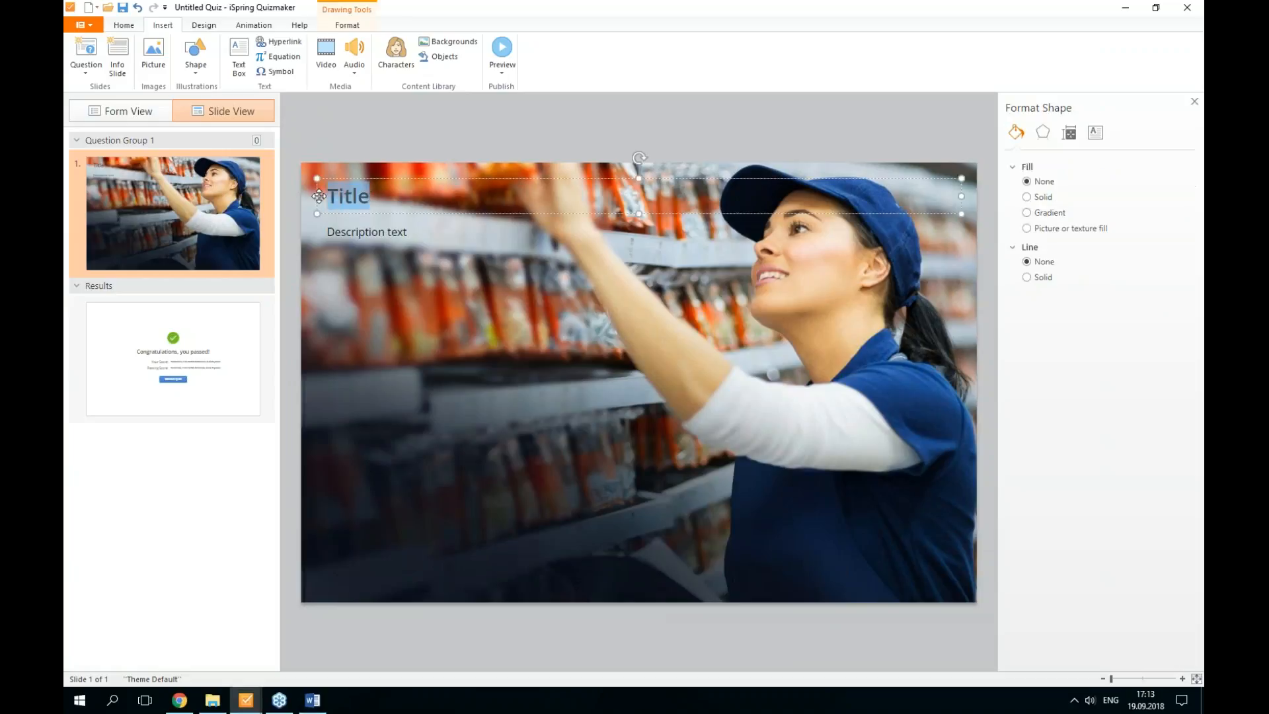
text(Quiz)
Fill the description with "The basic rules of merchandising" from the Word document and shift both text boxes slightly down and left.
key(alt+Tab)
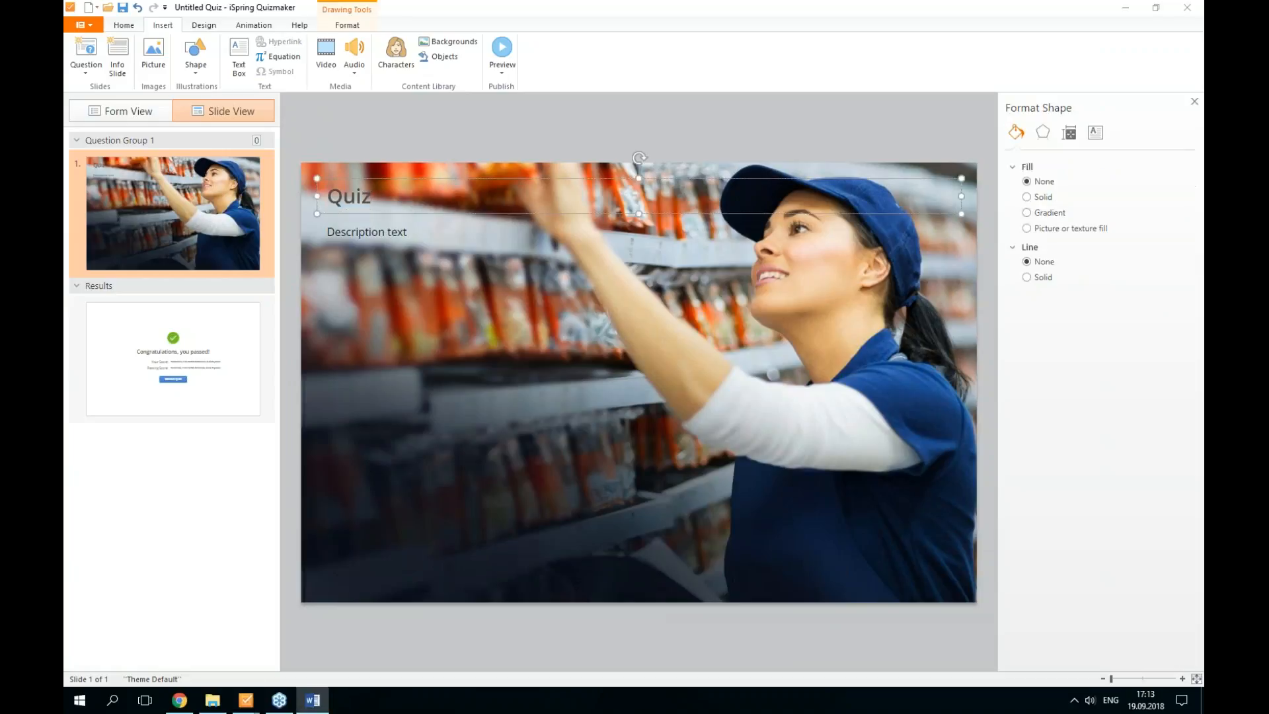
click(381, 235)
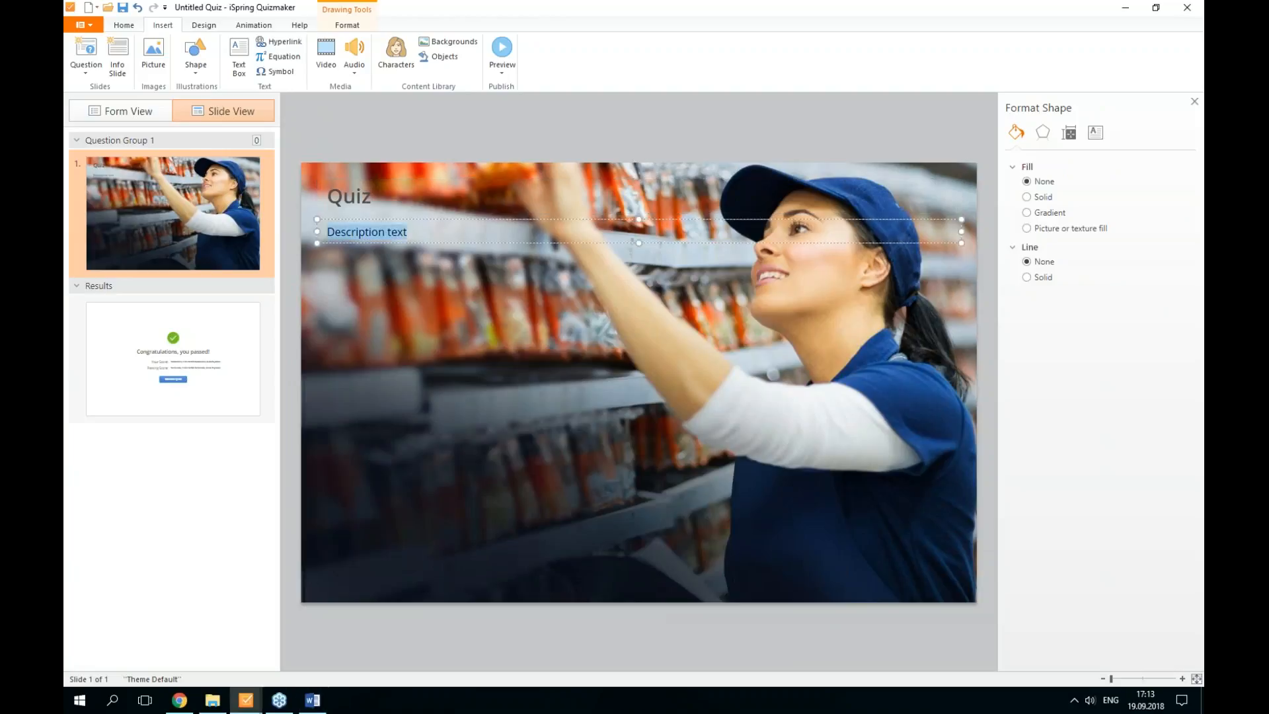
key(ctrl+v)
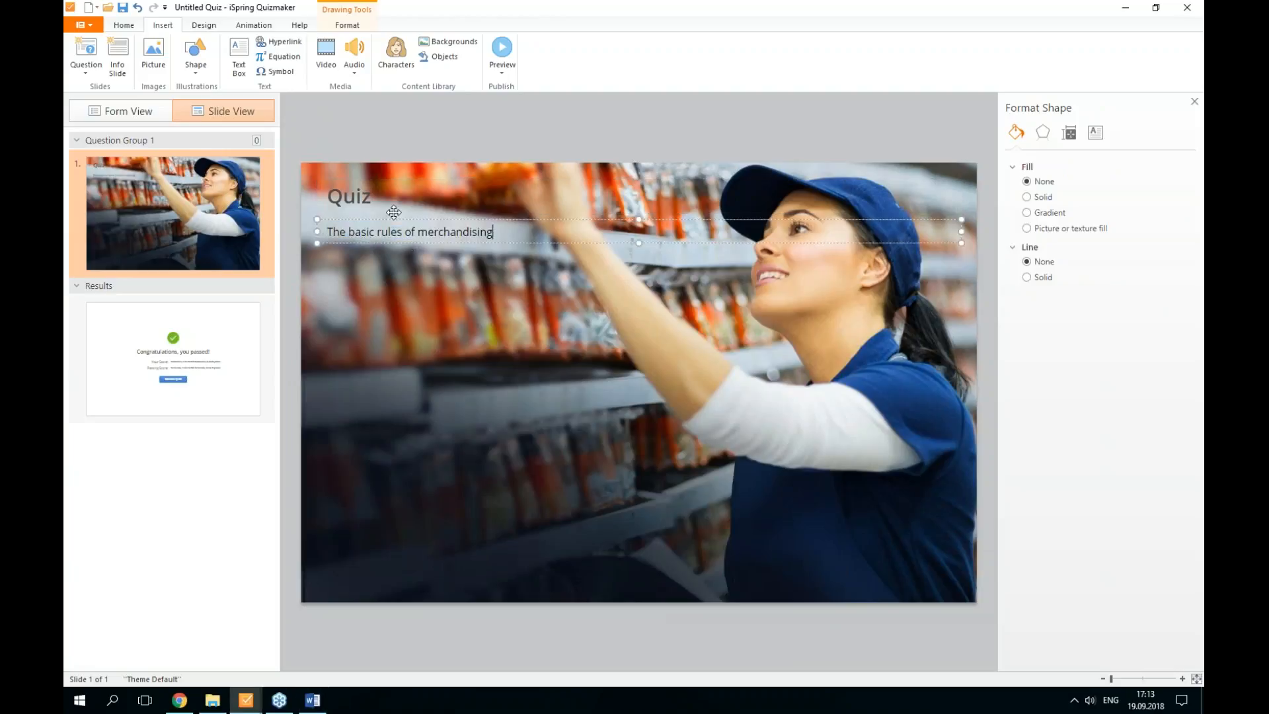
mouse_move(411, 246)
mouse_down()
mouse_move(406, 543)
mouse_move(405, 255)
mouse_move(388, 247)
mouse_up()
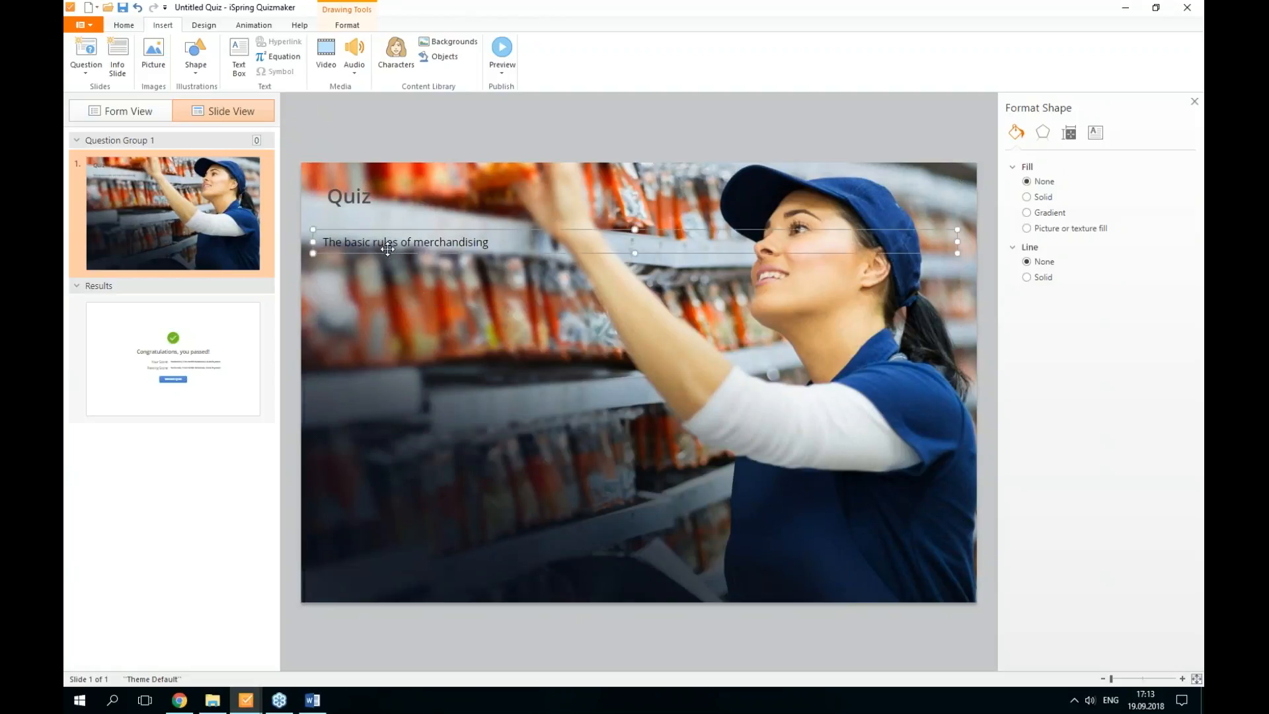
click(377, 200)
Change the font of the "Quiz" title to Roboto Medium.
click(124, 26)
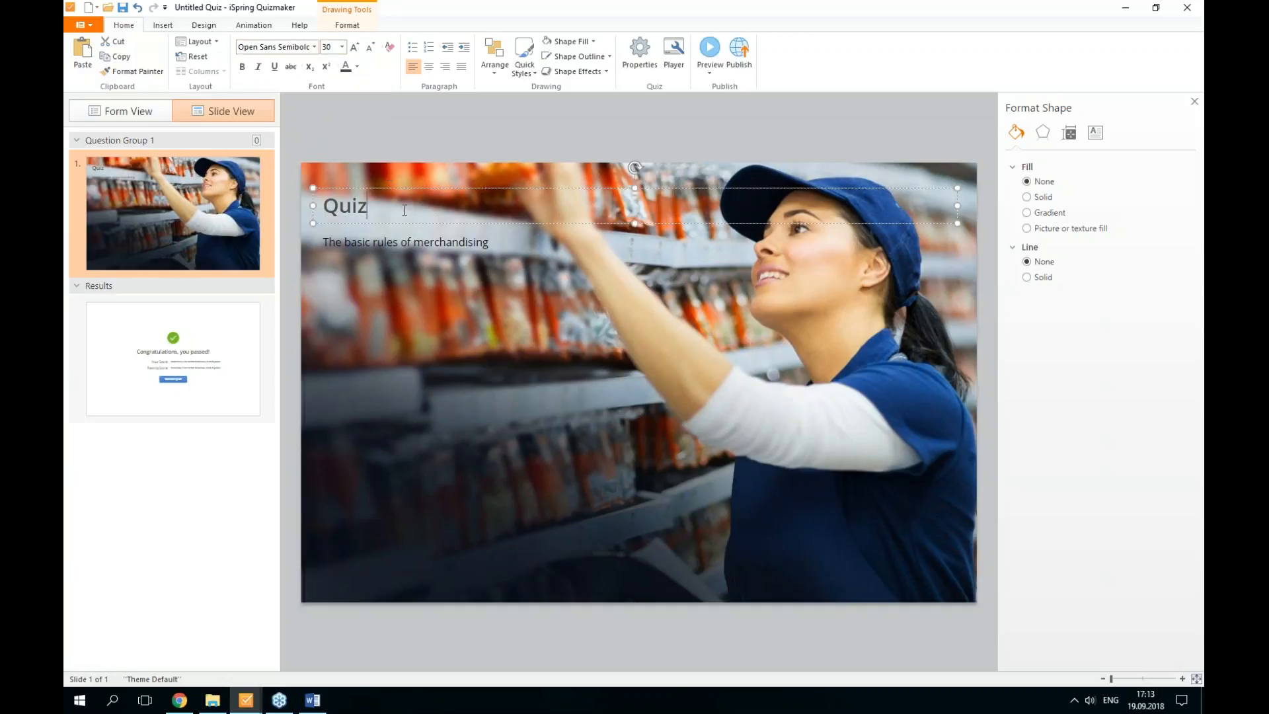
drag(368, 207, 323, 206)
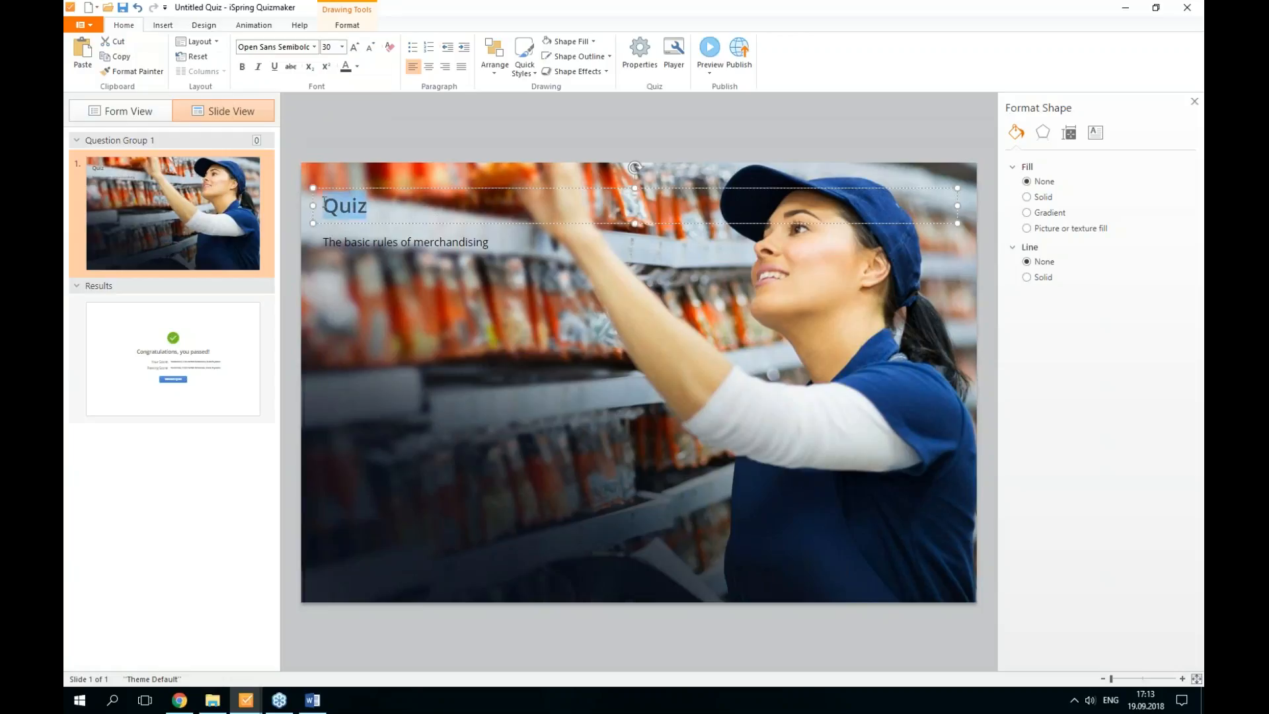
click(315, 47)
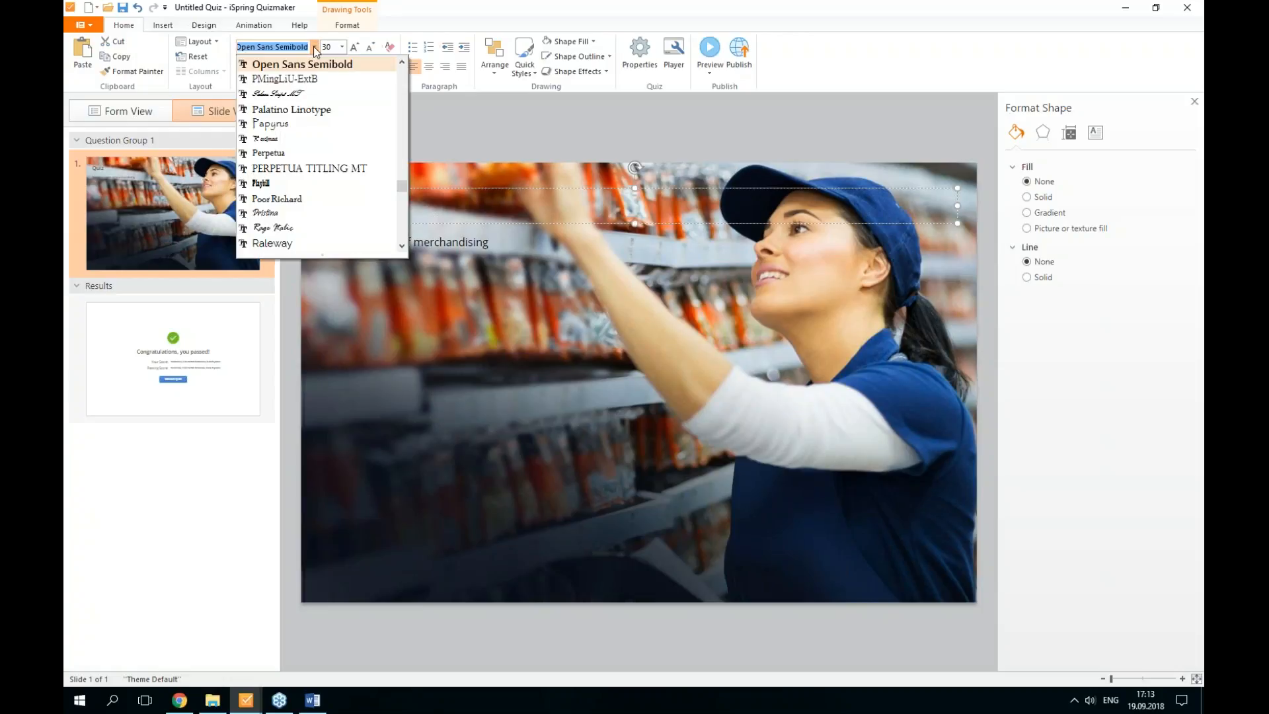
text(Roboto)
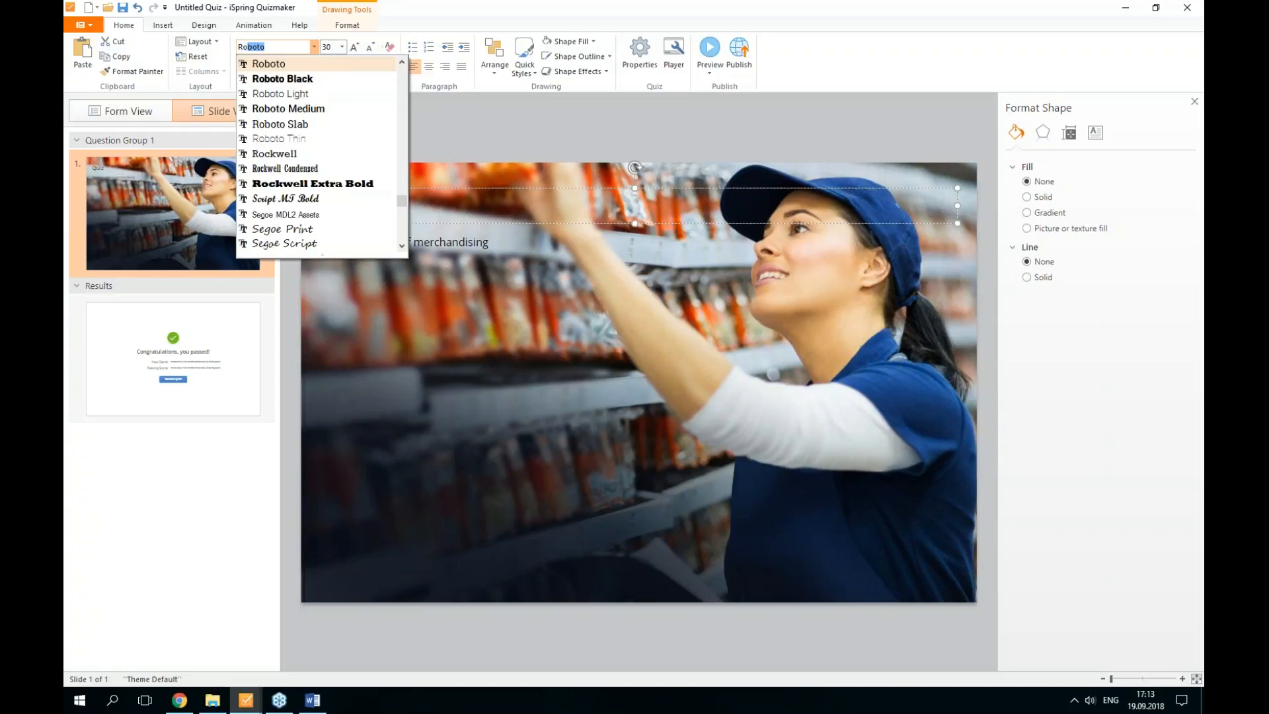
click(291, 109)
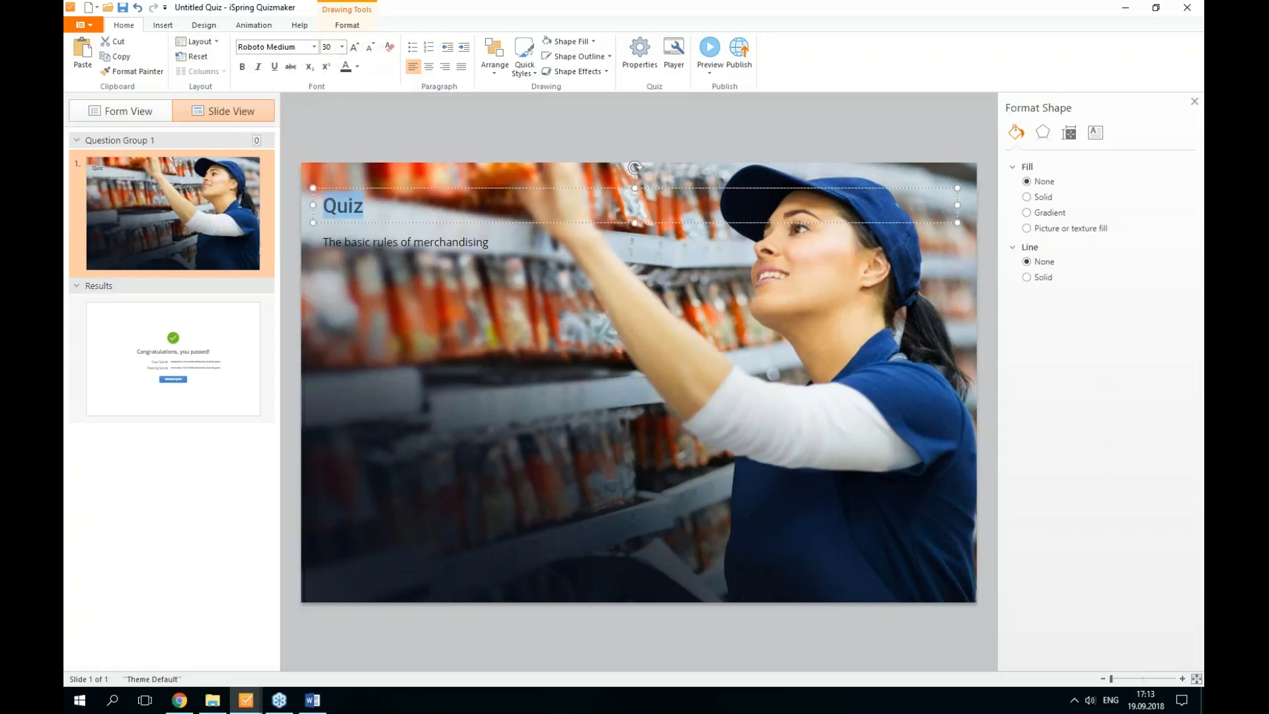
click(325, 49)
text(300)
key(Return)
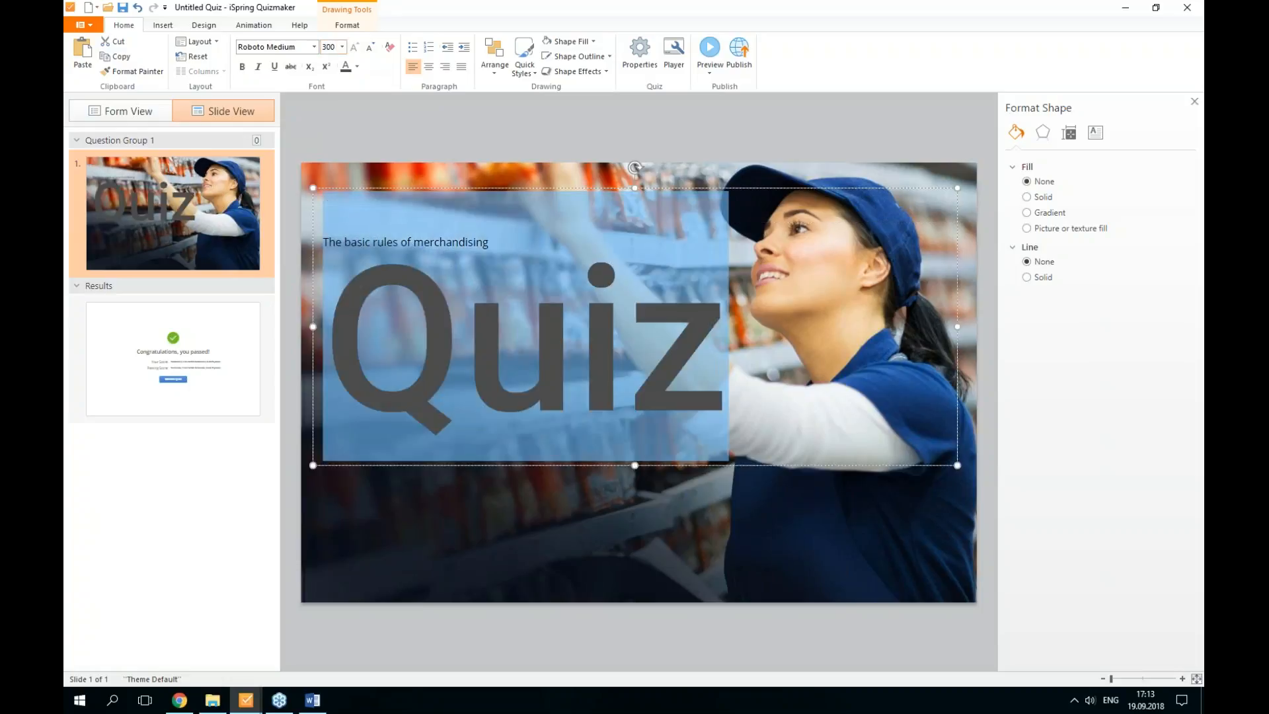
Set the font size of the "Quiz" title to 28.
click(336, 46)
text(3)
text(8)
key(Return)
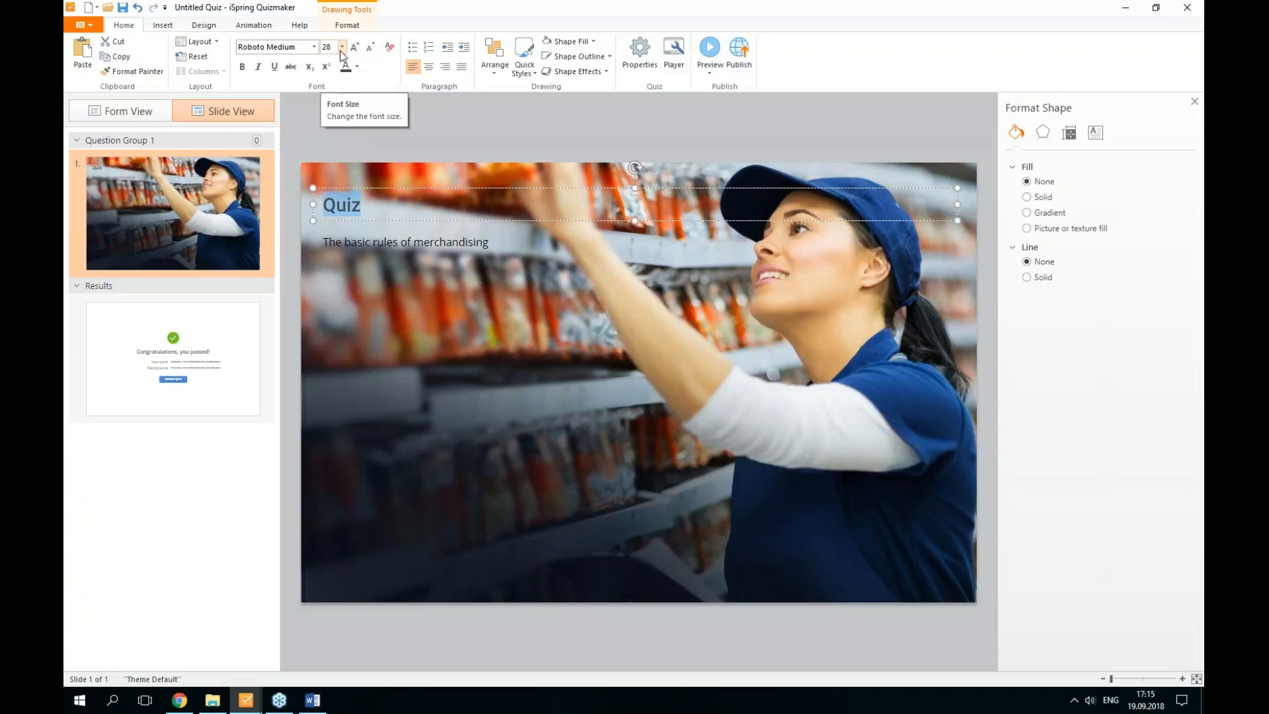
Format the line "The basic rules of merchandising" in Roboto Black at font size 50.
click(406, 234)
click(501, 241)
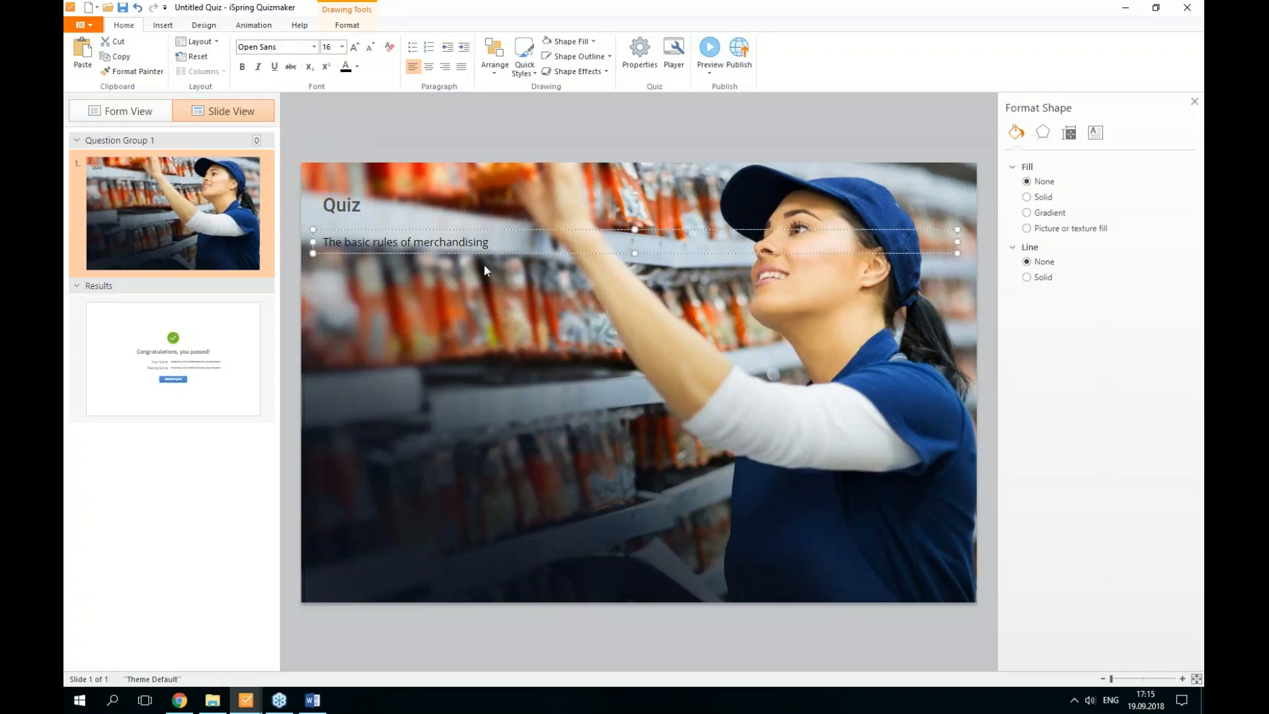
drag(504, 242, 323, 241)
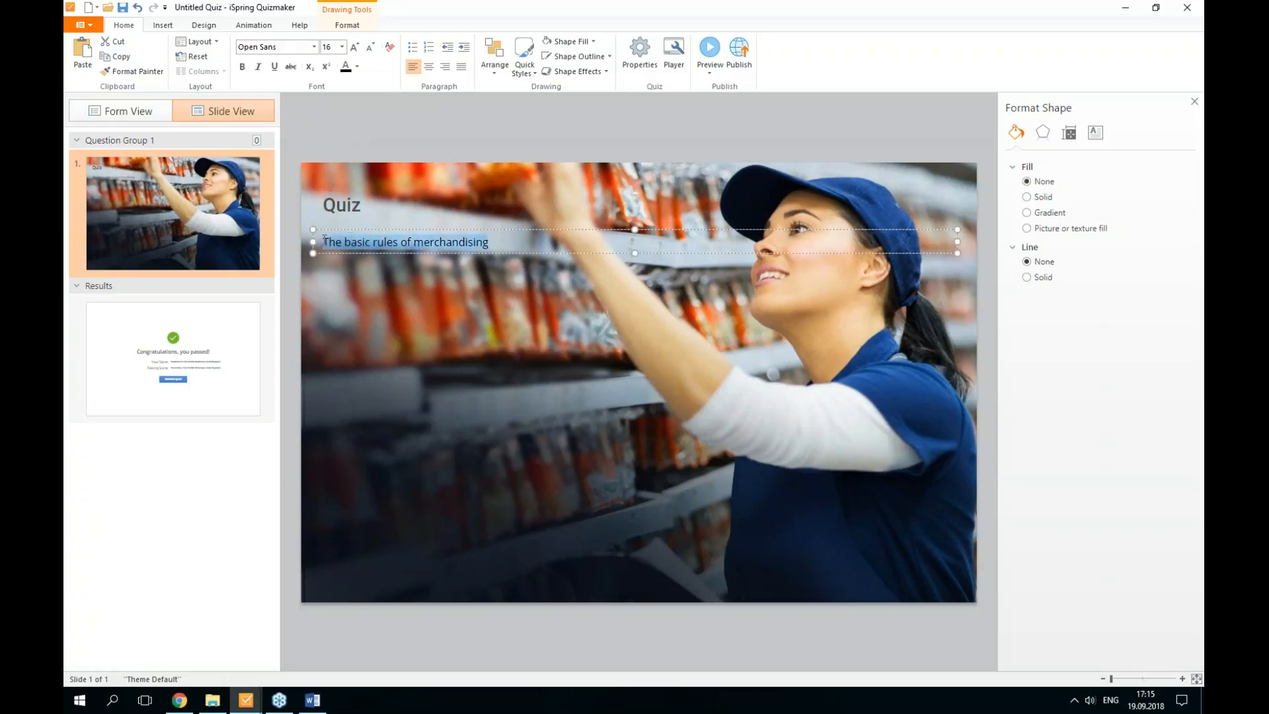
click(314, 48)
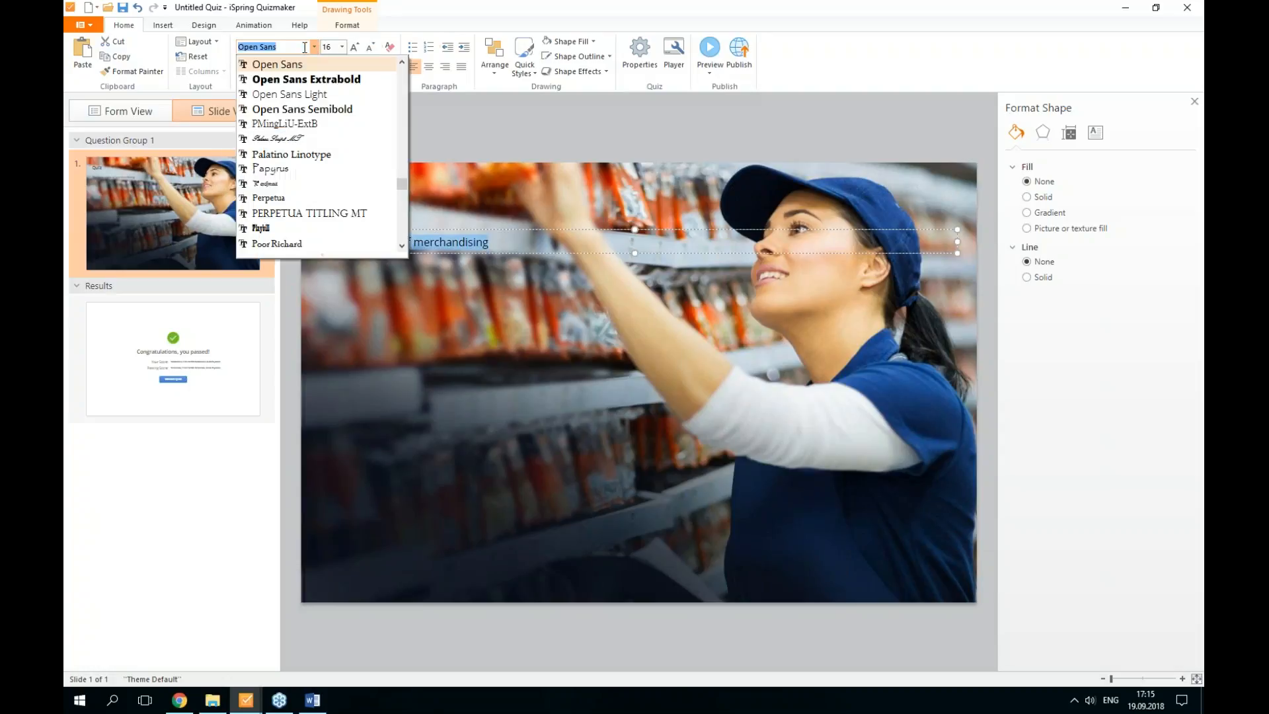
text(Roboto)
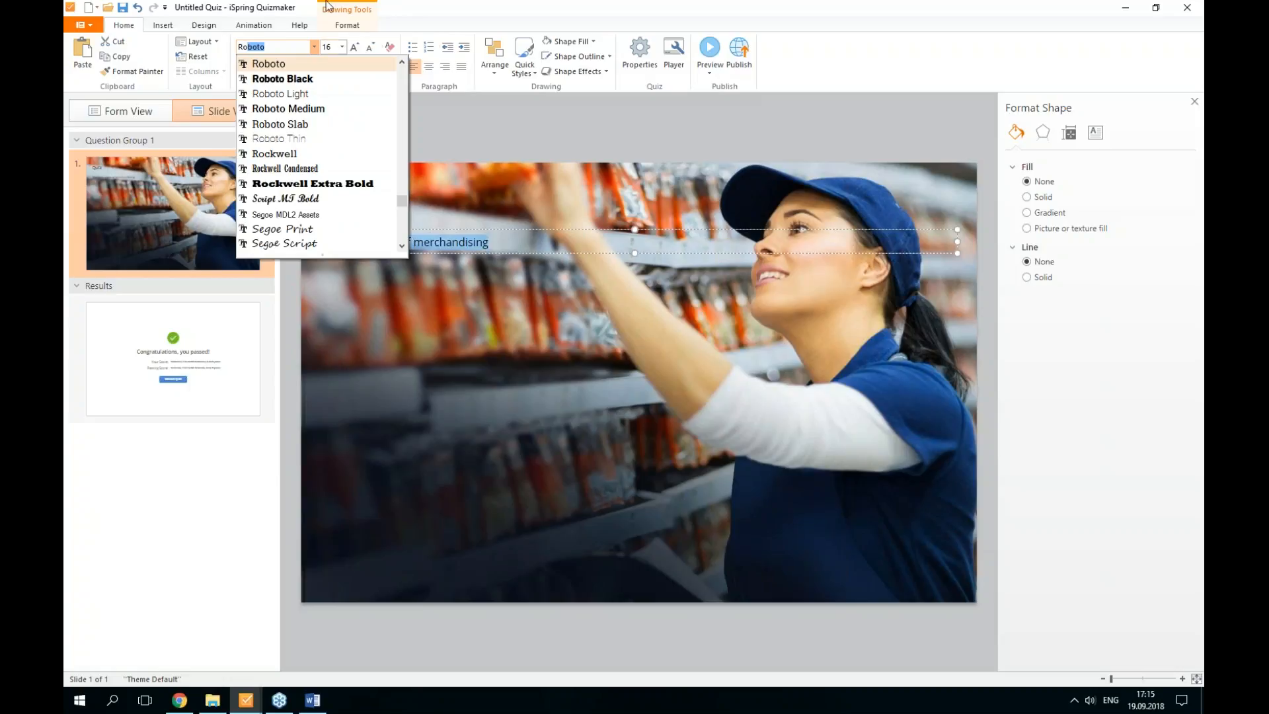
click(304, 80)
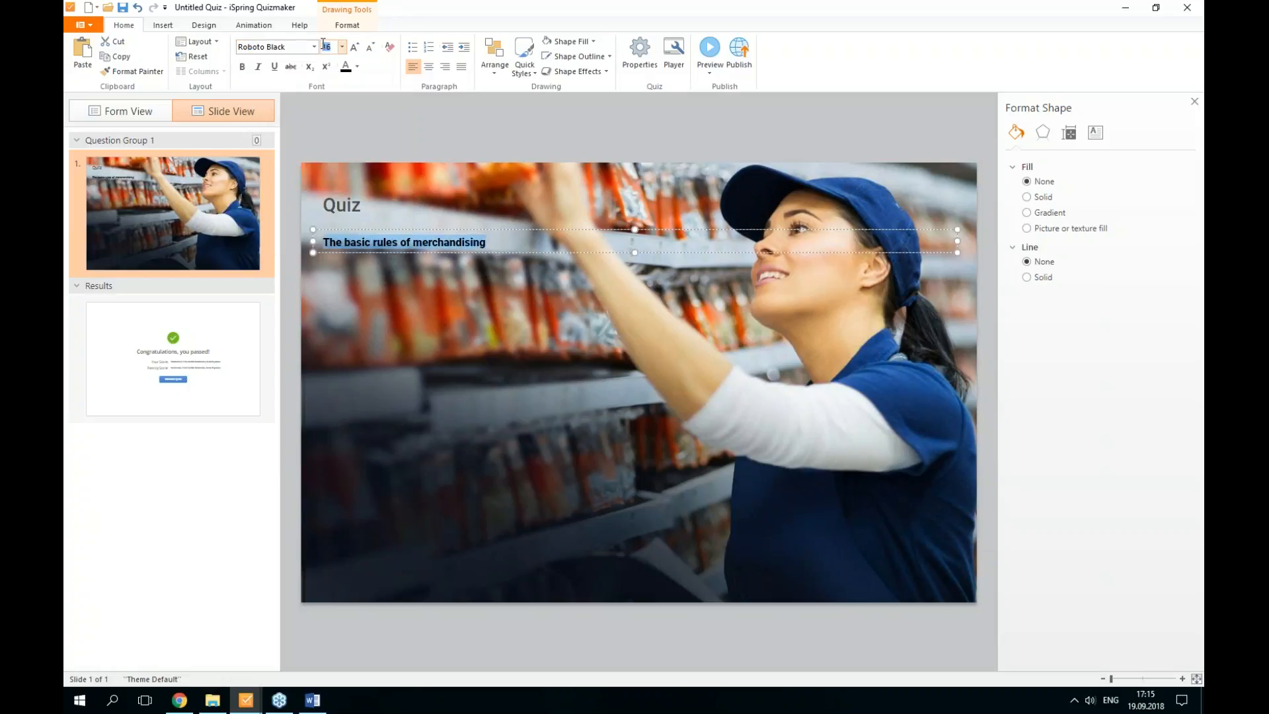
text(50)
key(Return)
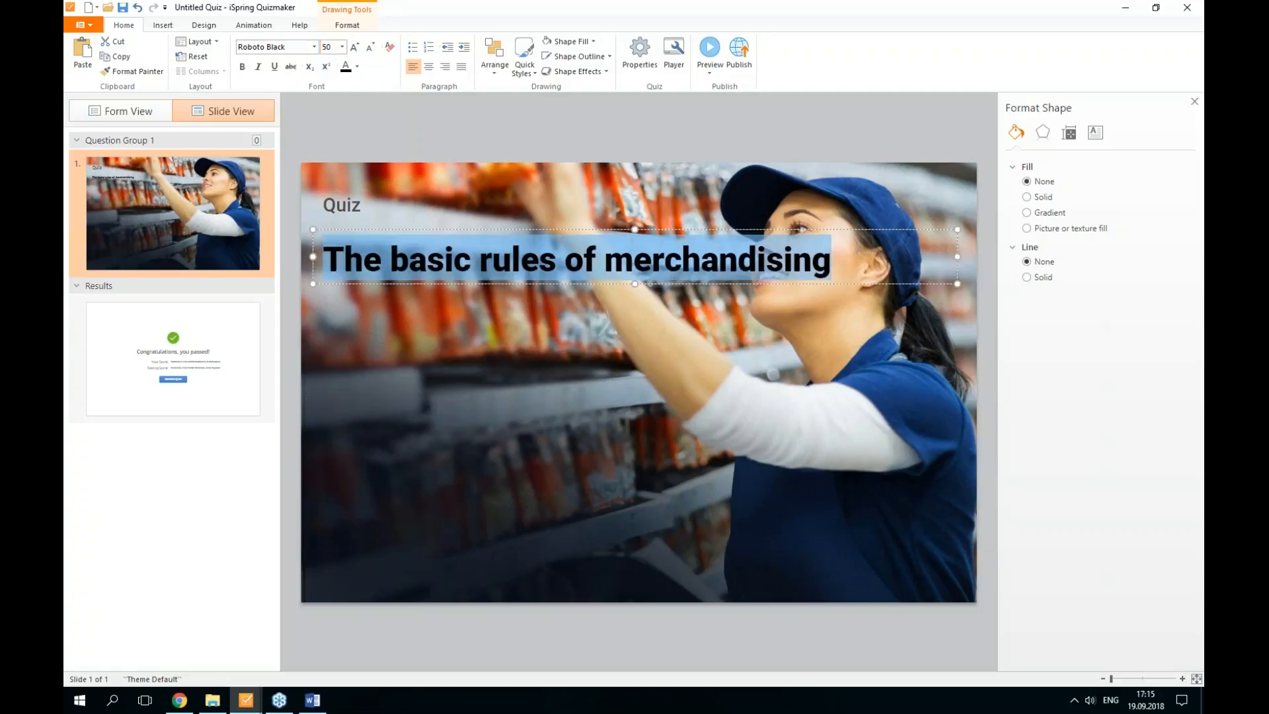
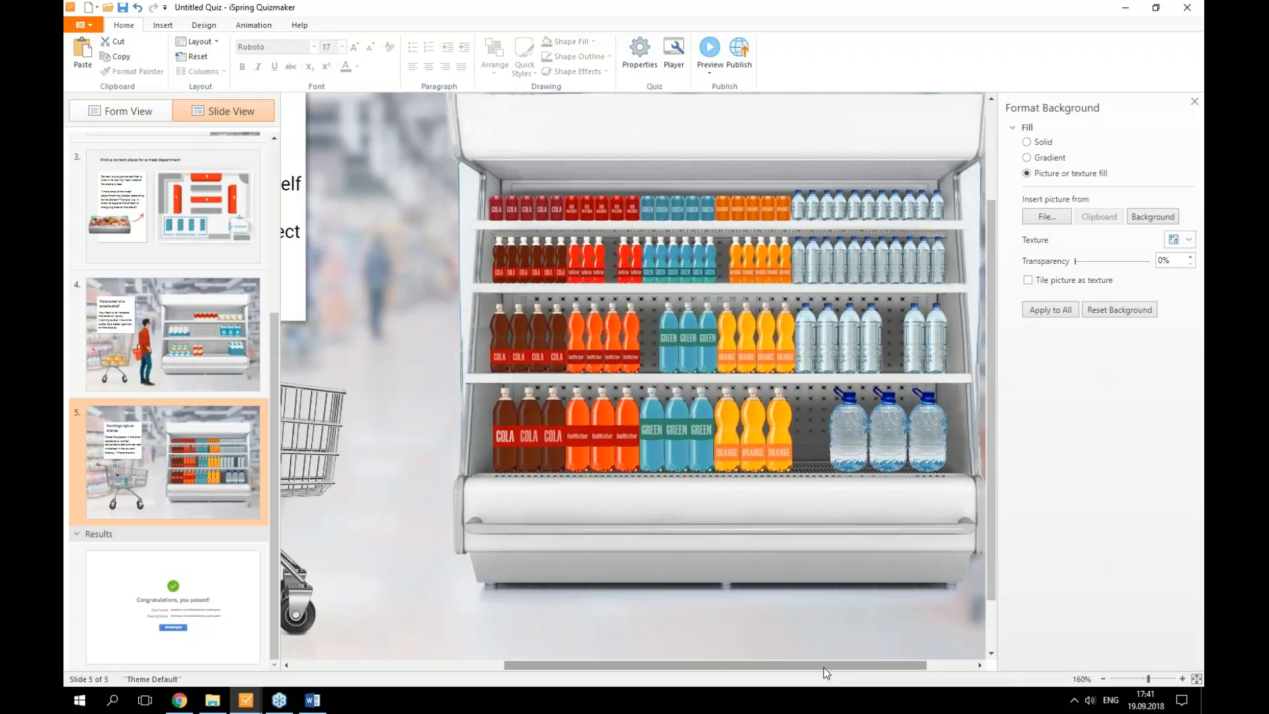
Draw a narrow rectangle on slide 5 that covers the gap between the red bottles on the second shelf.
click(160, 27)
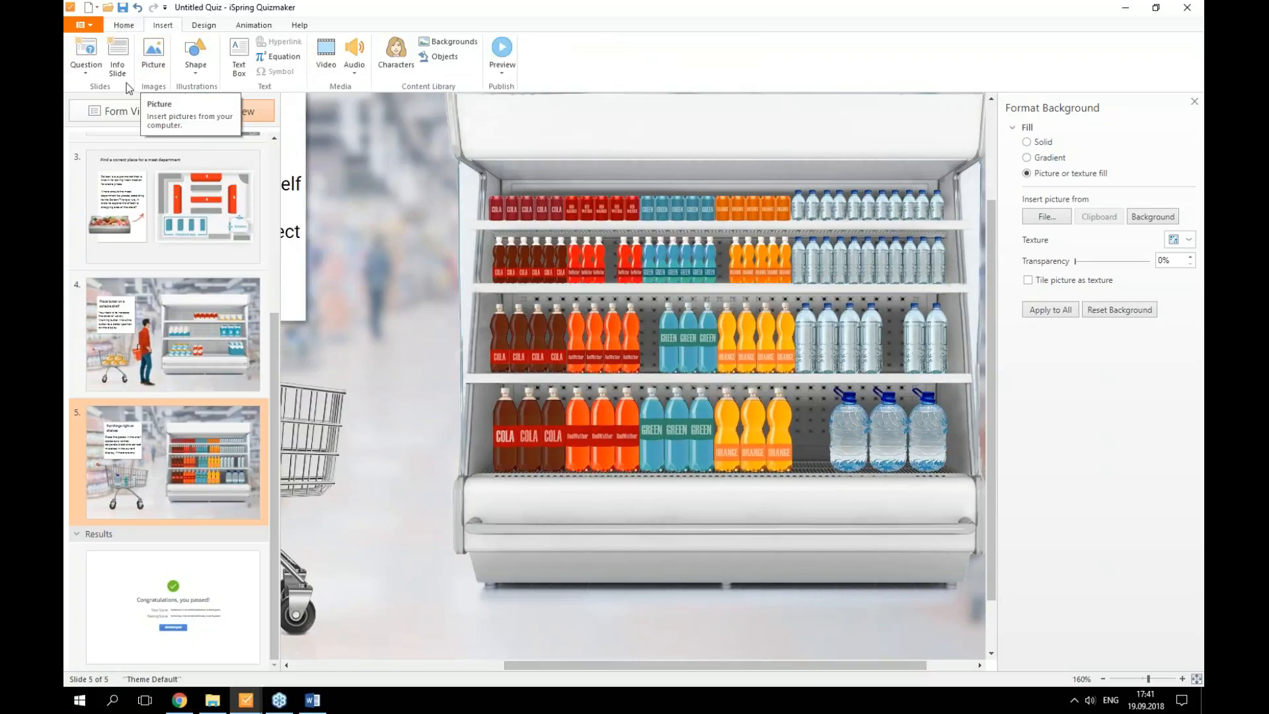
click(201, 75)
click(206, 103)
mouse_move(605, 240)
mouse_down()
mouse_move(626, 283)
mouse_move(617, 286)
mouse_up()
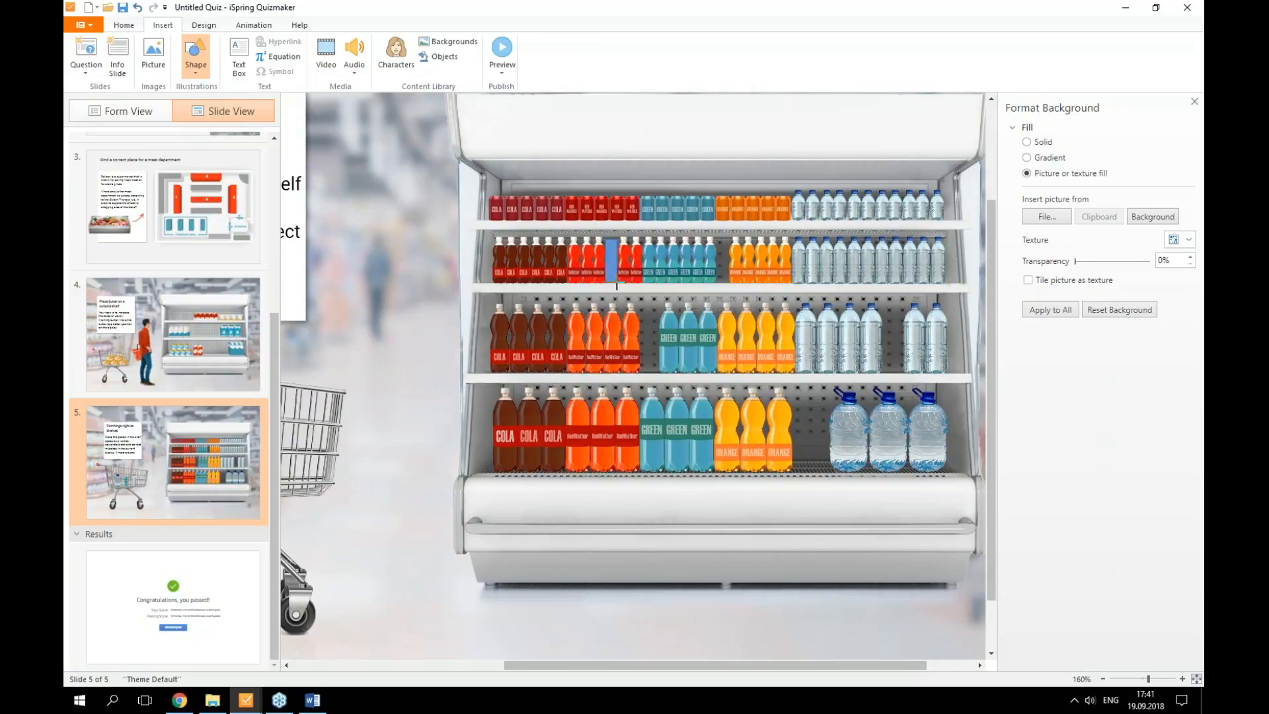
click(611, 244)
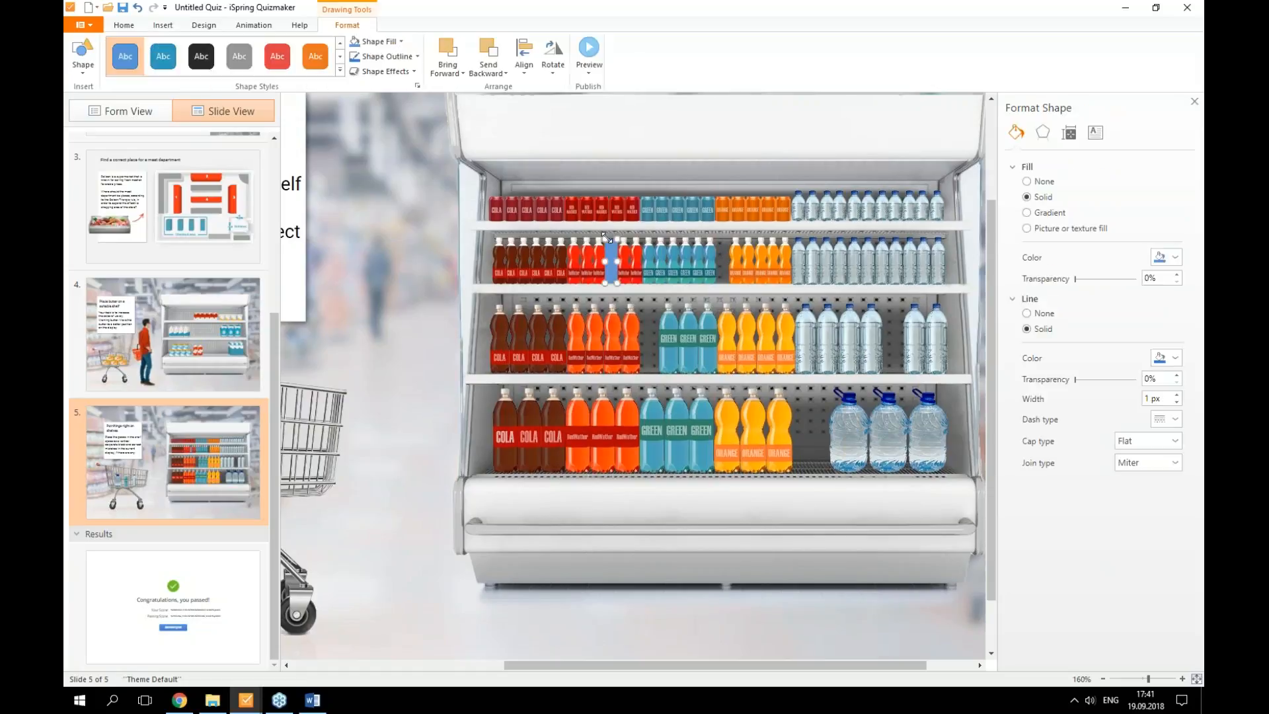
drag(606, 237, 608, 238)
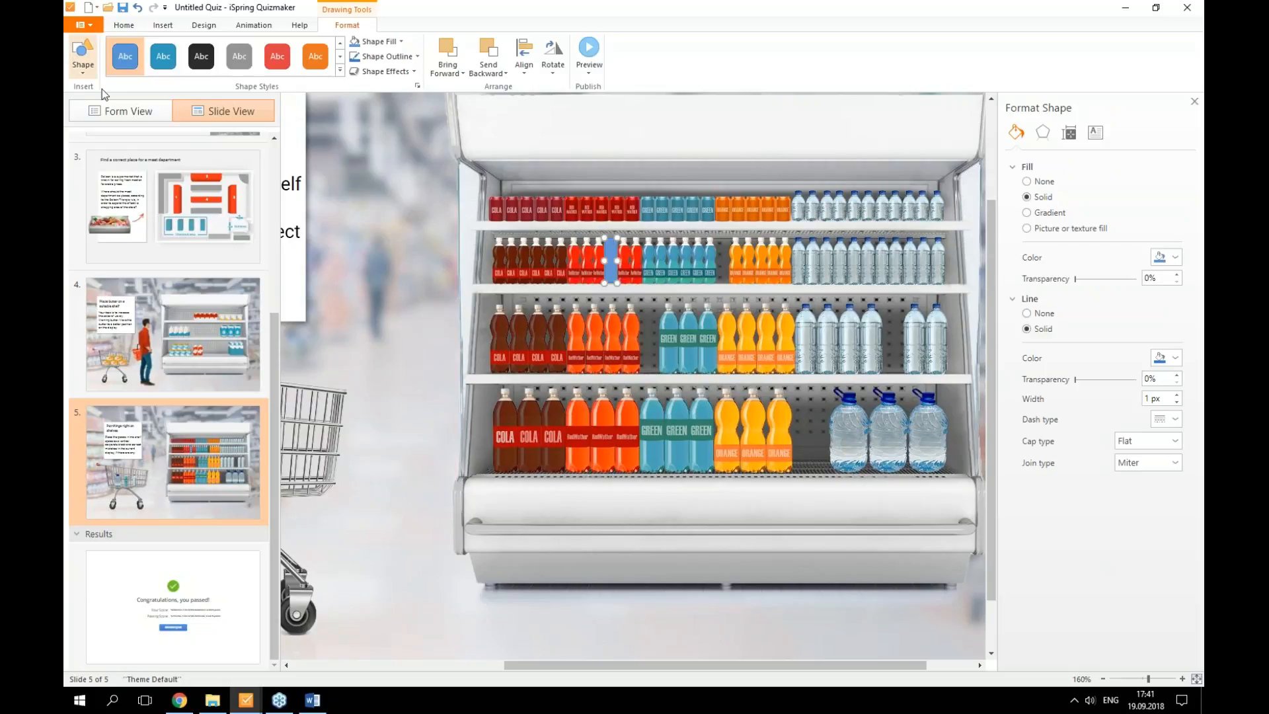
Add Rectangle 2 as a drop target in the correct matches of the "Put things right on shelves" question.
click(109, 109)
click(718, 235)
click(719, 235)
scroll(720, 271, down, 1)
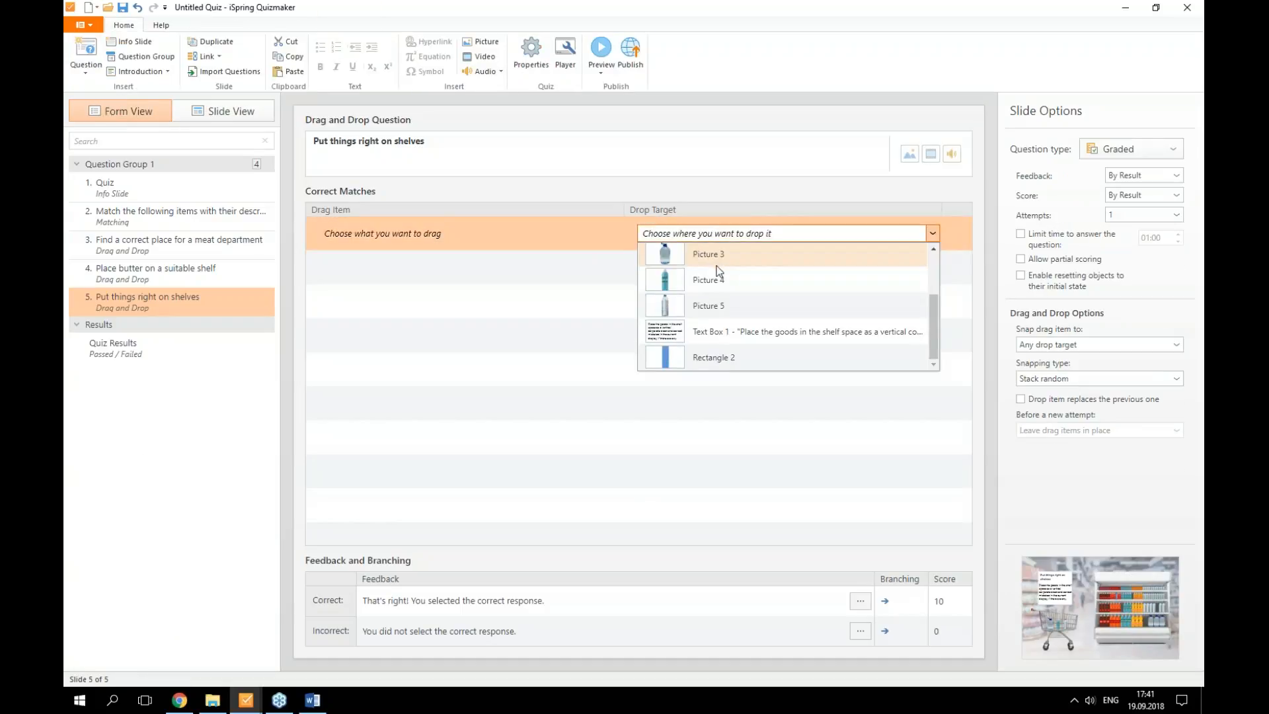
click(745, 363)
Rename the Rectangle 2 drop target to "red bottle", checking its place on the slide.
drag(727, 233, 663, 238)
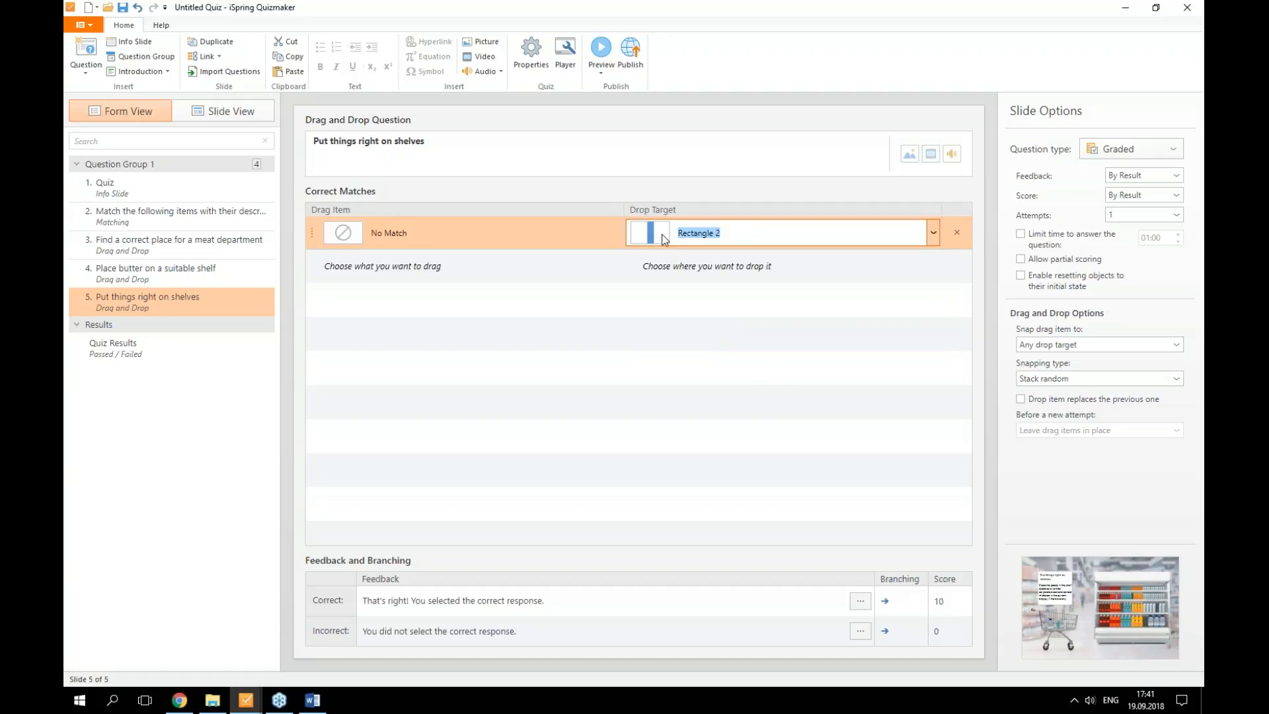
key(BackSpace)
click(205, 112)
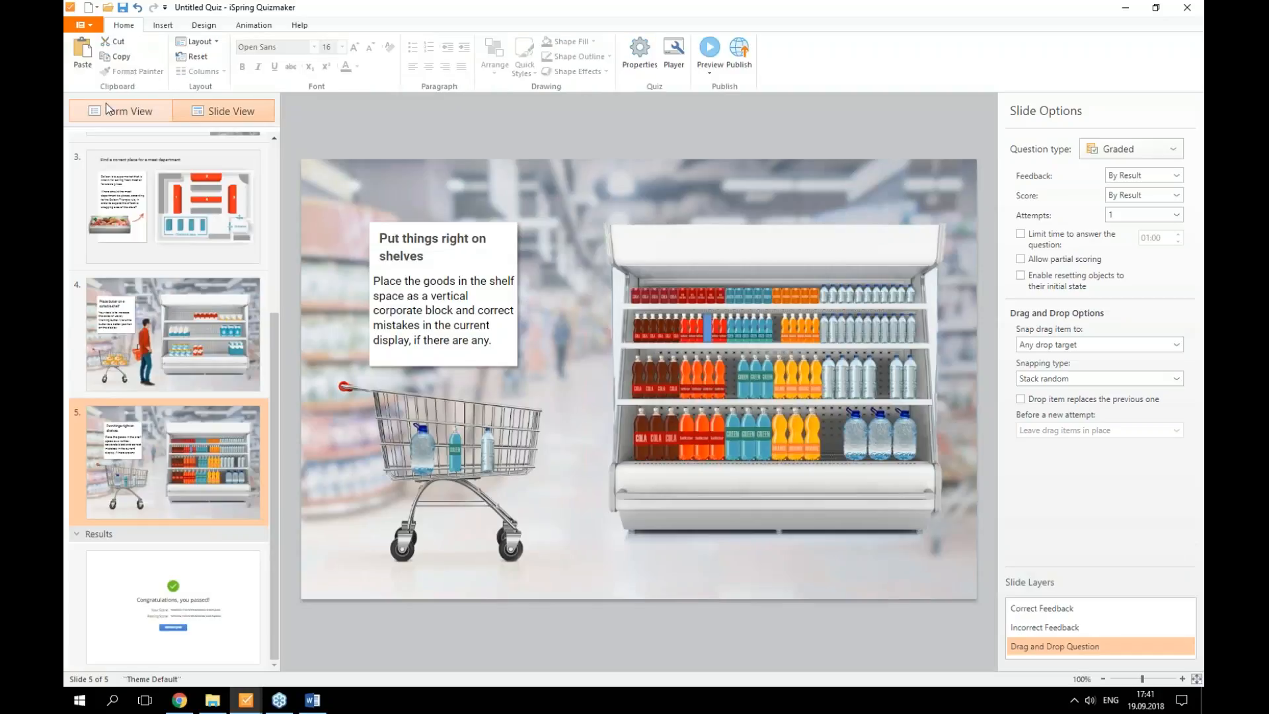
click(166, 119)
click(719, 233)
key(ctrl+a)
text(RED)
key(BackSpace)
key(BackSpace)
key(BackSpace)
key(BackSpace)
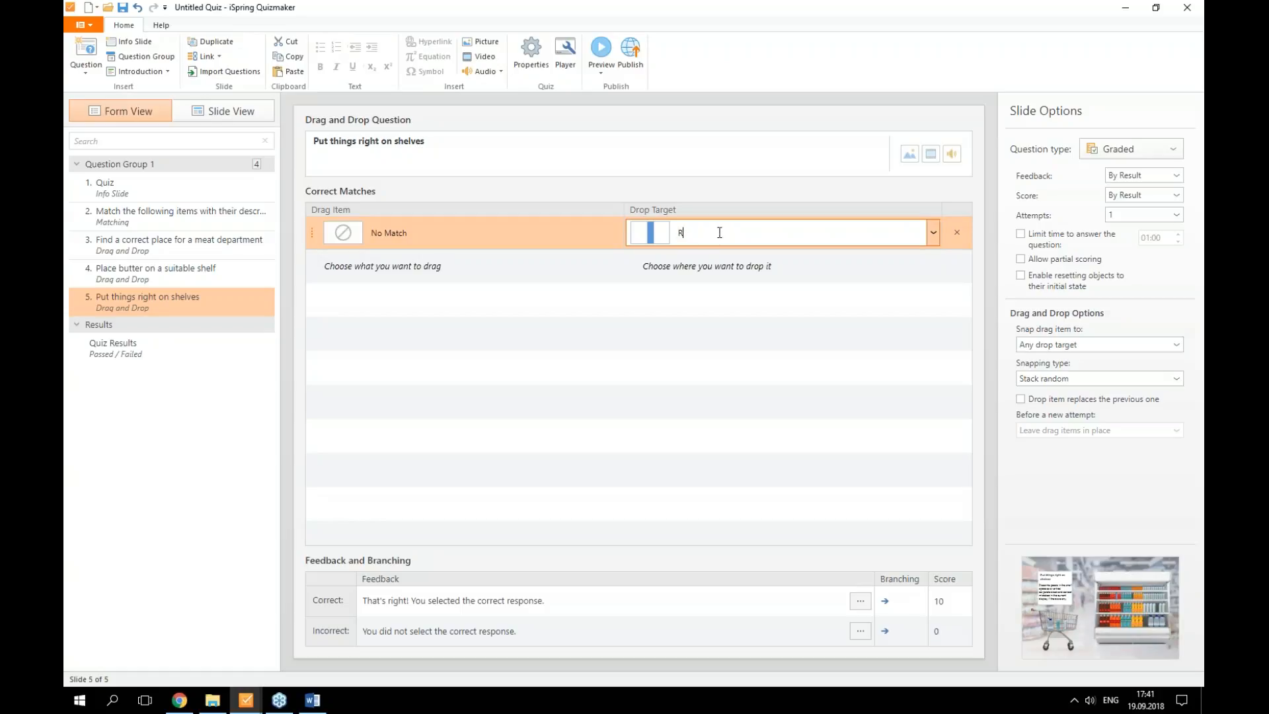
text(red bottle)
key(Return)
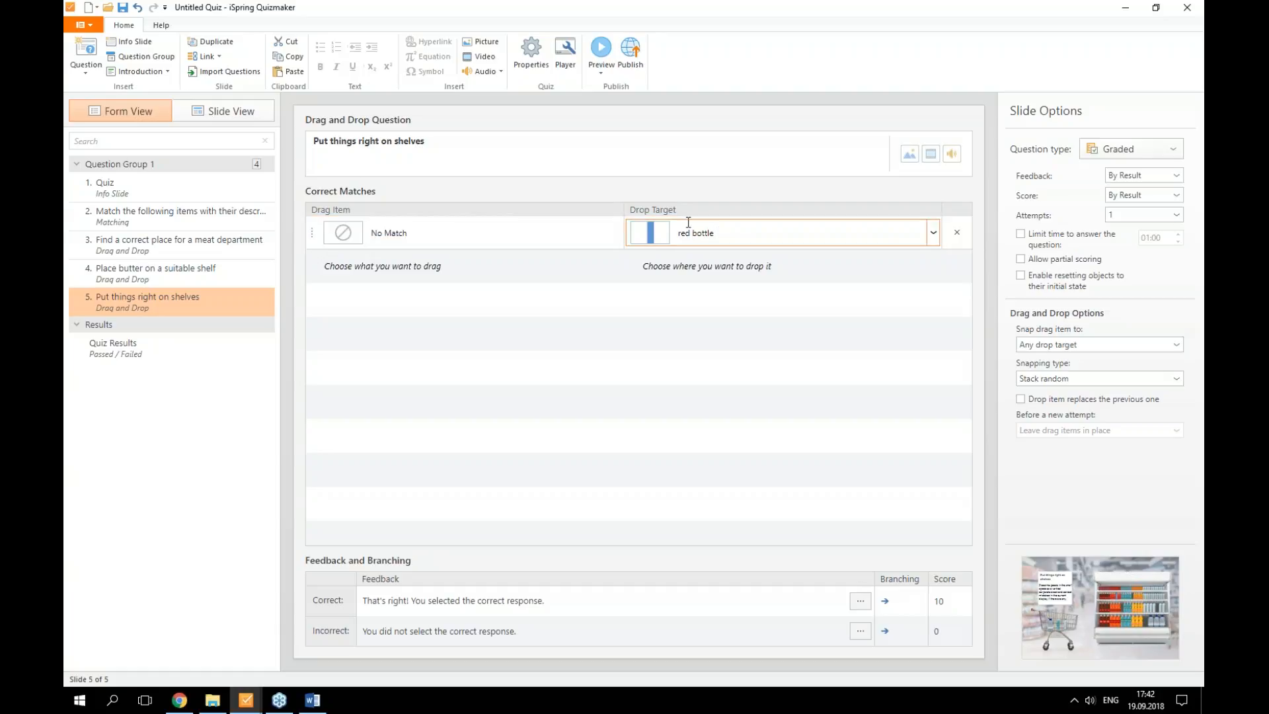
Duplicate the rectangle and fit the copy into the gap between the green and orange bottles on the second shelf.
click(181, 110)
scroll(798, 326, up, 6)
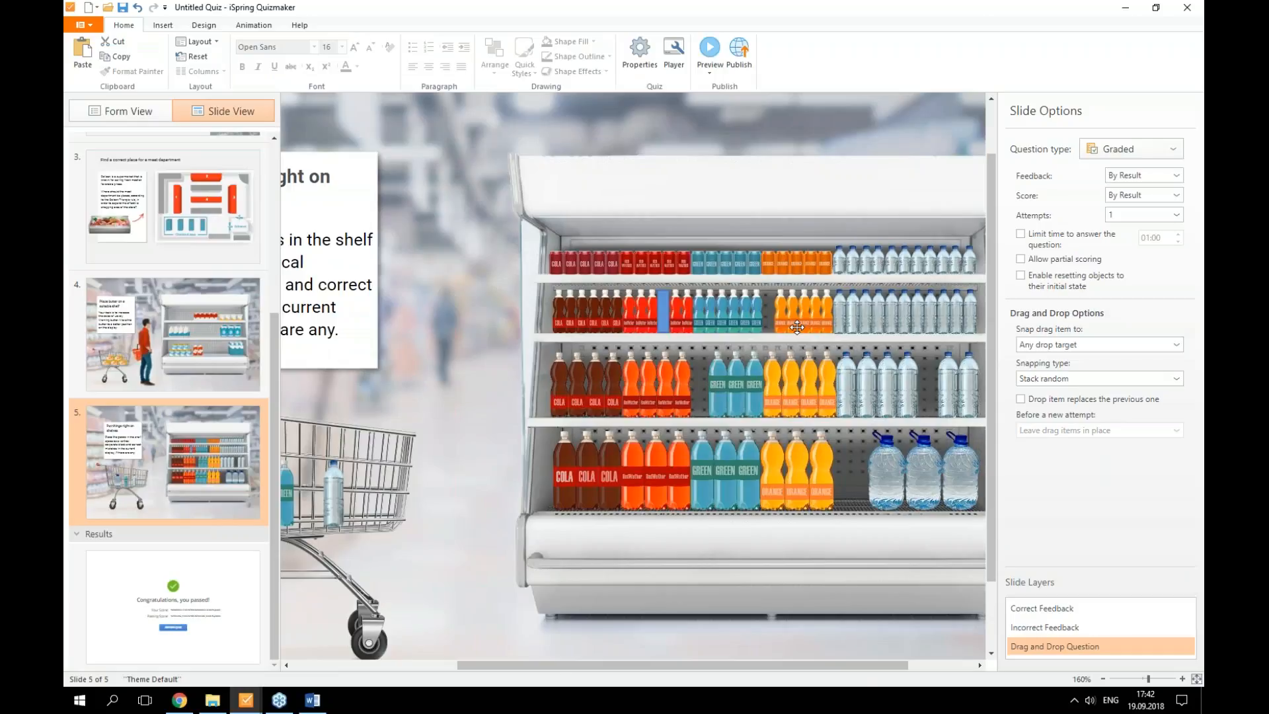
click(581, 313)
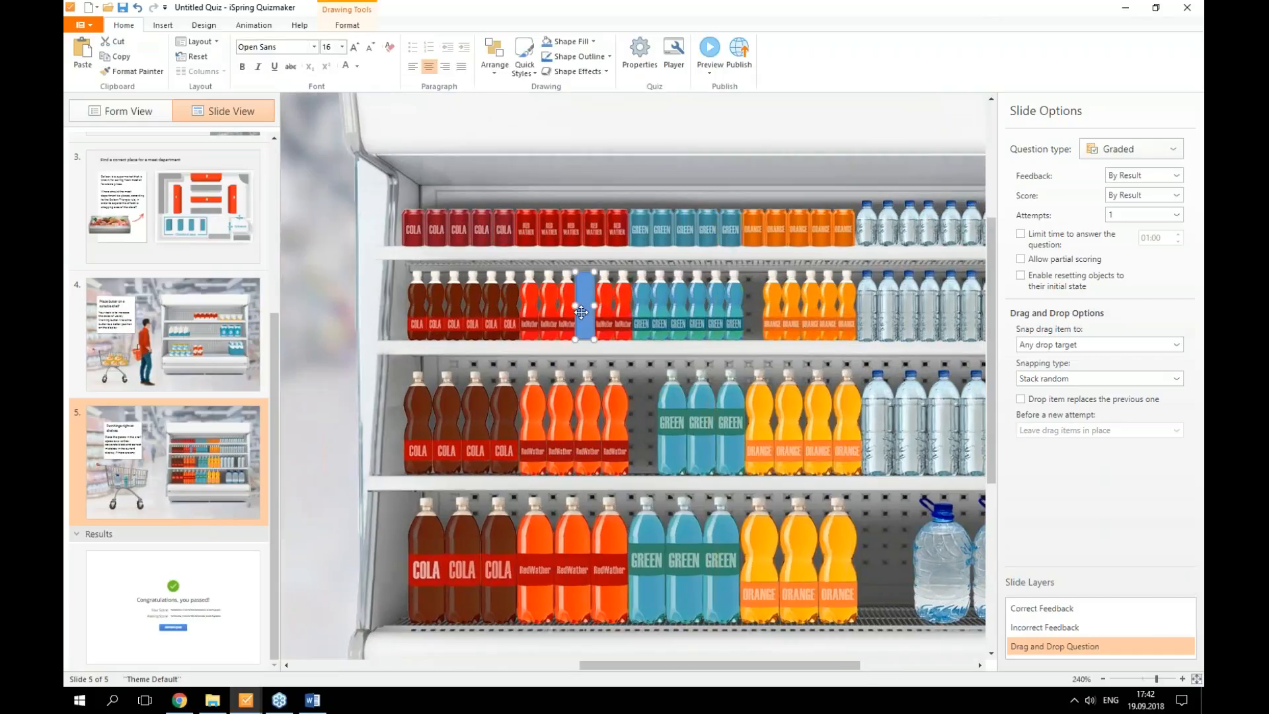
key(ctrl+c)
key(ctrl+v)
drag(607, 315, 757, 299)
key(Down)
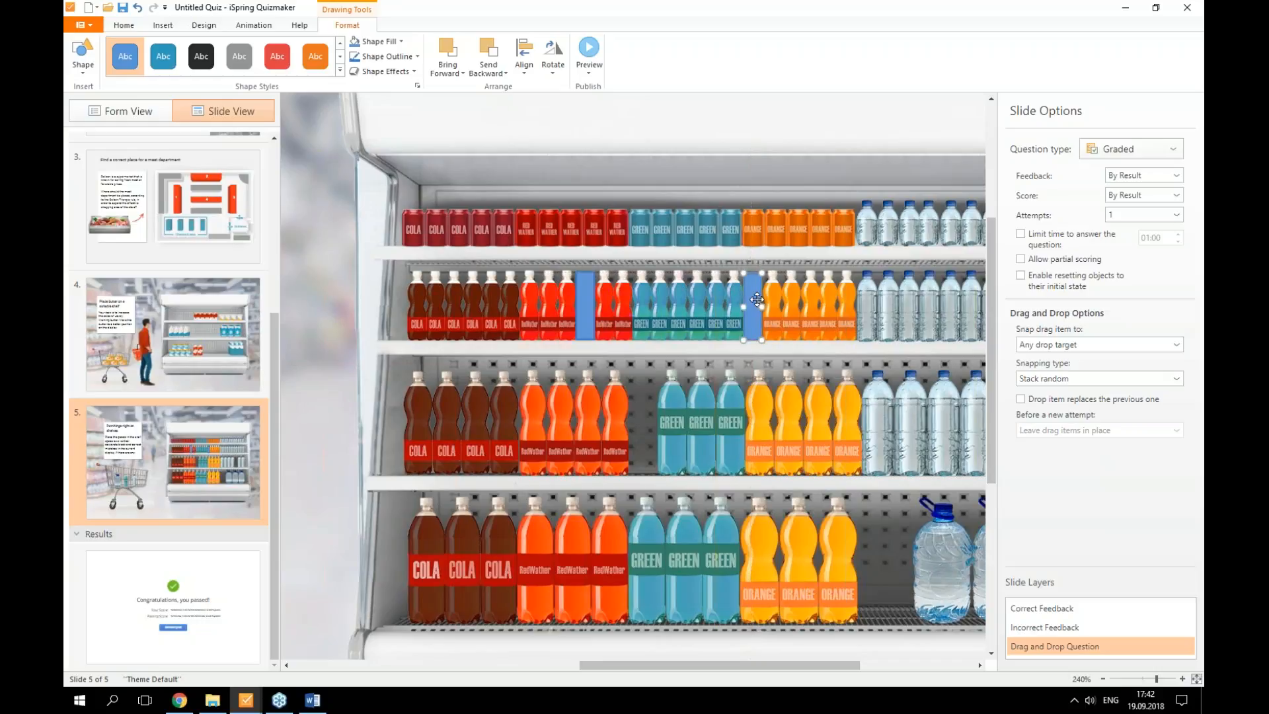
Add the copied rectangle on the second shelf as a drop target and rename it "orange bottle".
click(122, 113)
click(721, 266)
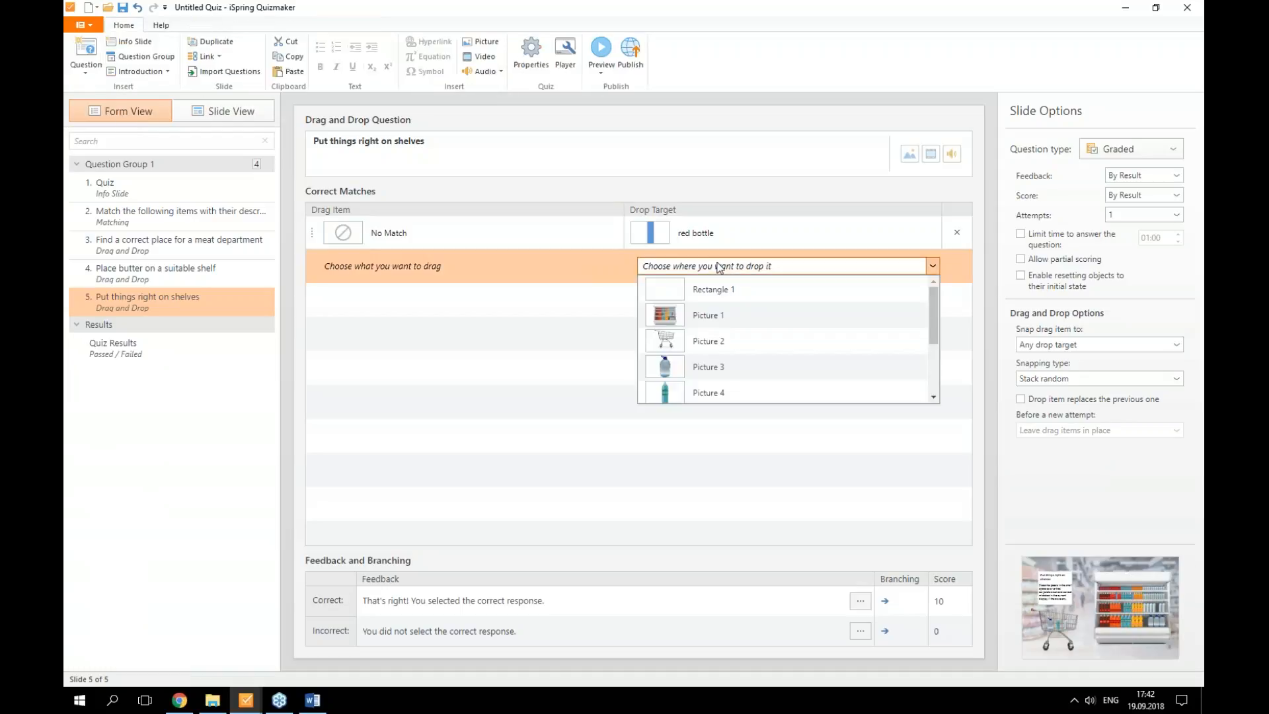
scroll(723, 337, down, 2)
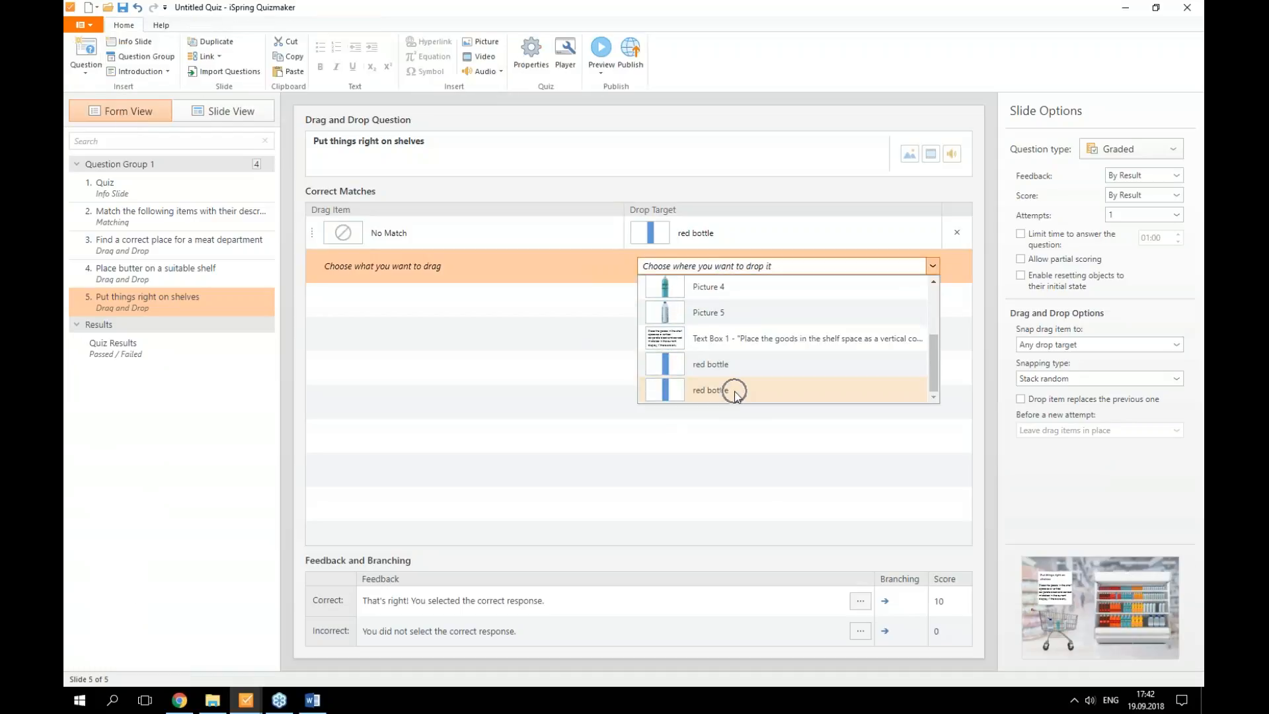
click(735, 390)
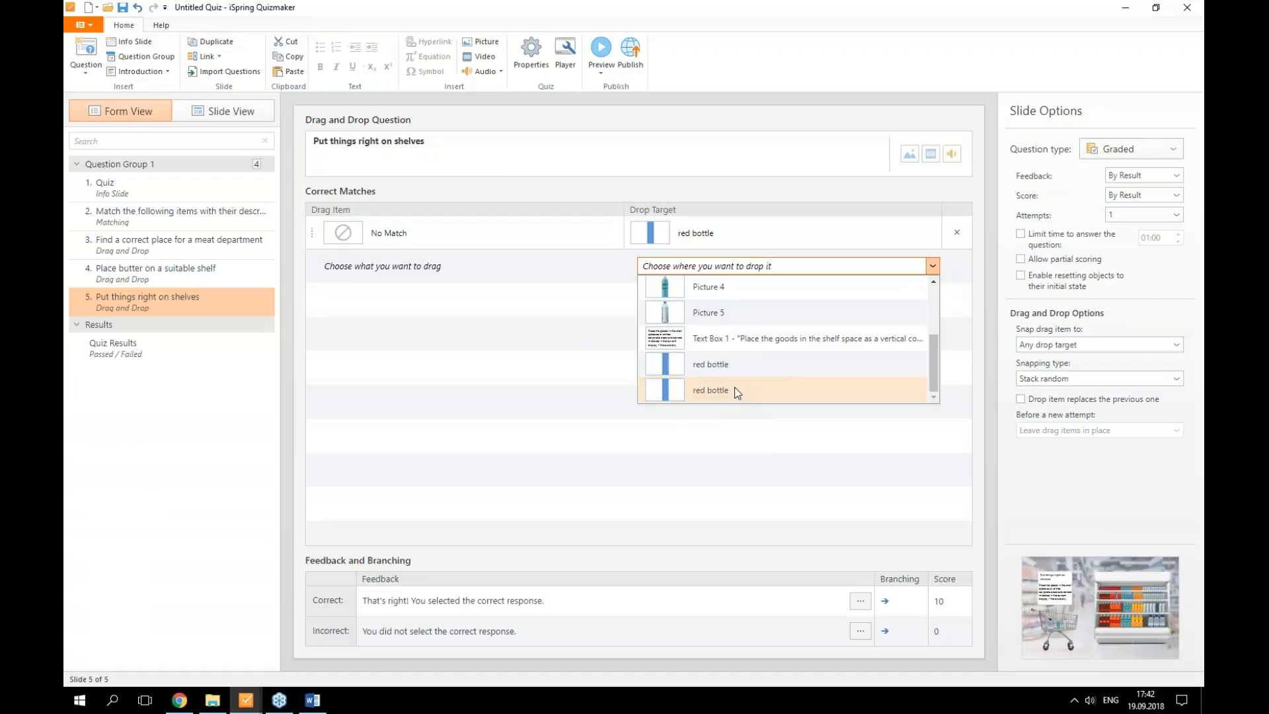
key(BackSpace)
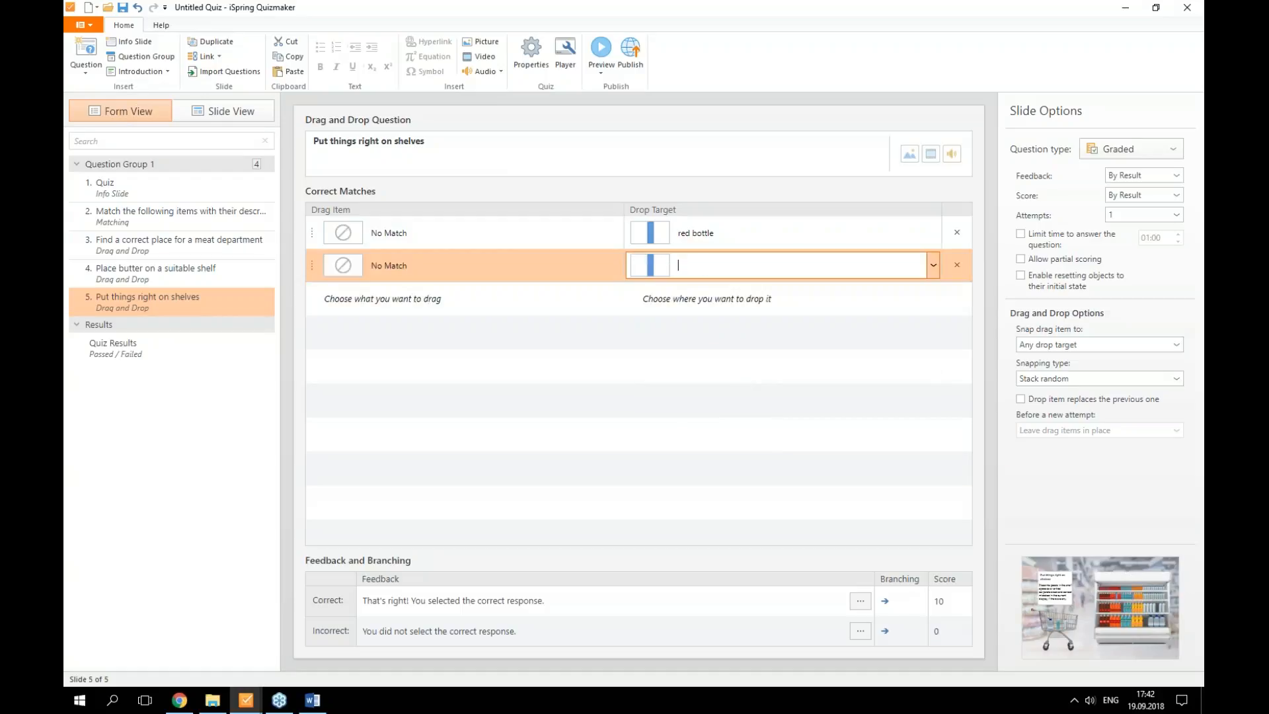
text(orange bottle)
key(Return)
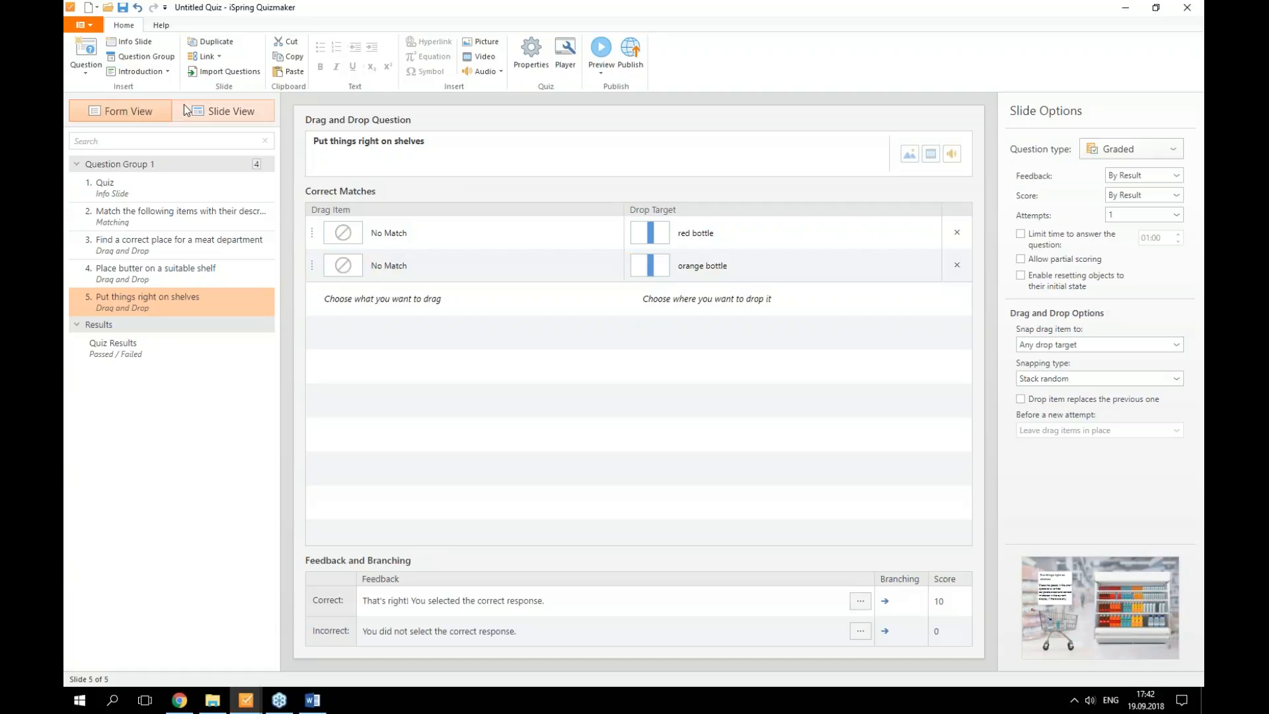
click(452, 133)
Duplicate the rectangle and fit the copy into the gap between the red and green bottles on the third shelf.
click(226, 111)
scroll(798, 293, up, 5)
click(797, 293)
drag(786, 304, 697, 407)
drag(703, 361, 713, 335)
drag(696, 387, 696, 398)
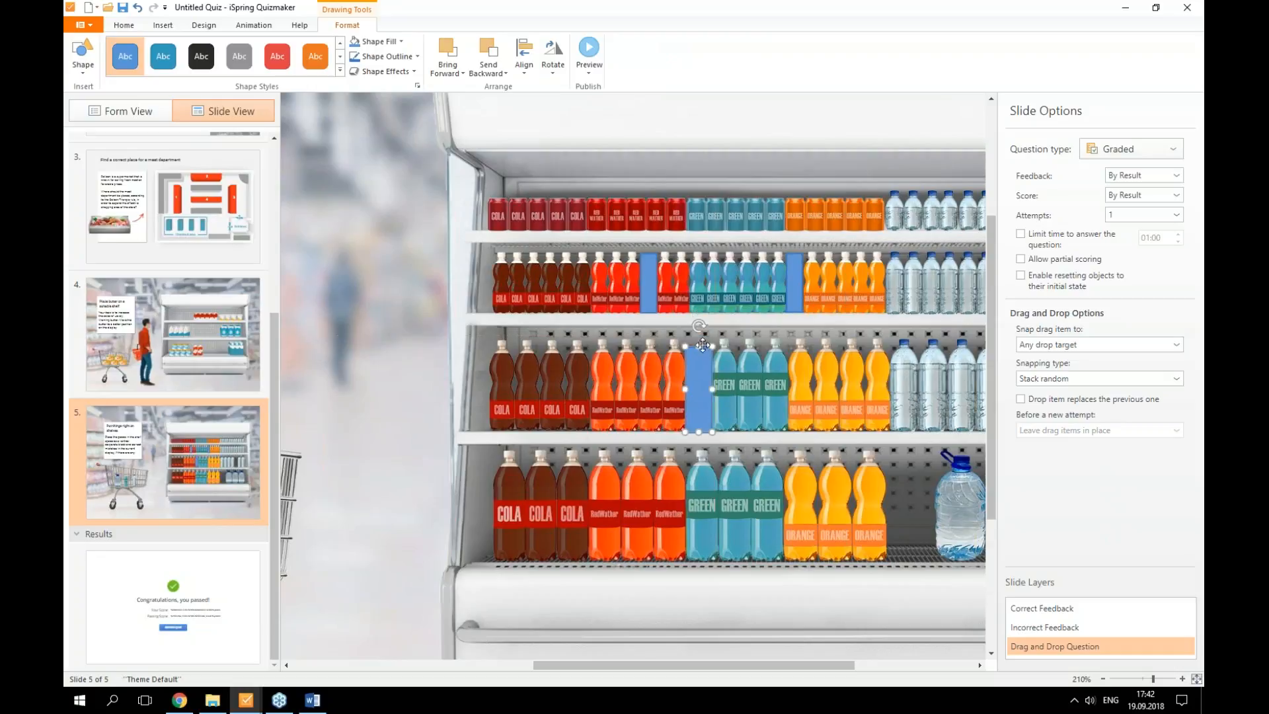
drag(702, 346, 702, 344)
key(Down)
key(Up)
key(Up)
click(774, 444)
Add the third-shelf rectangle beside the green bottles as a drop target and rename it "blue bottle".
click(155, 116)
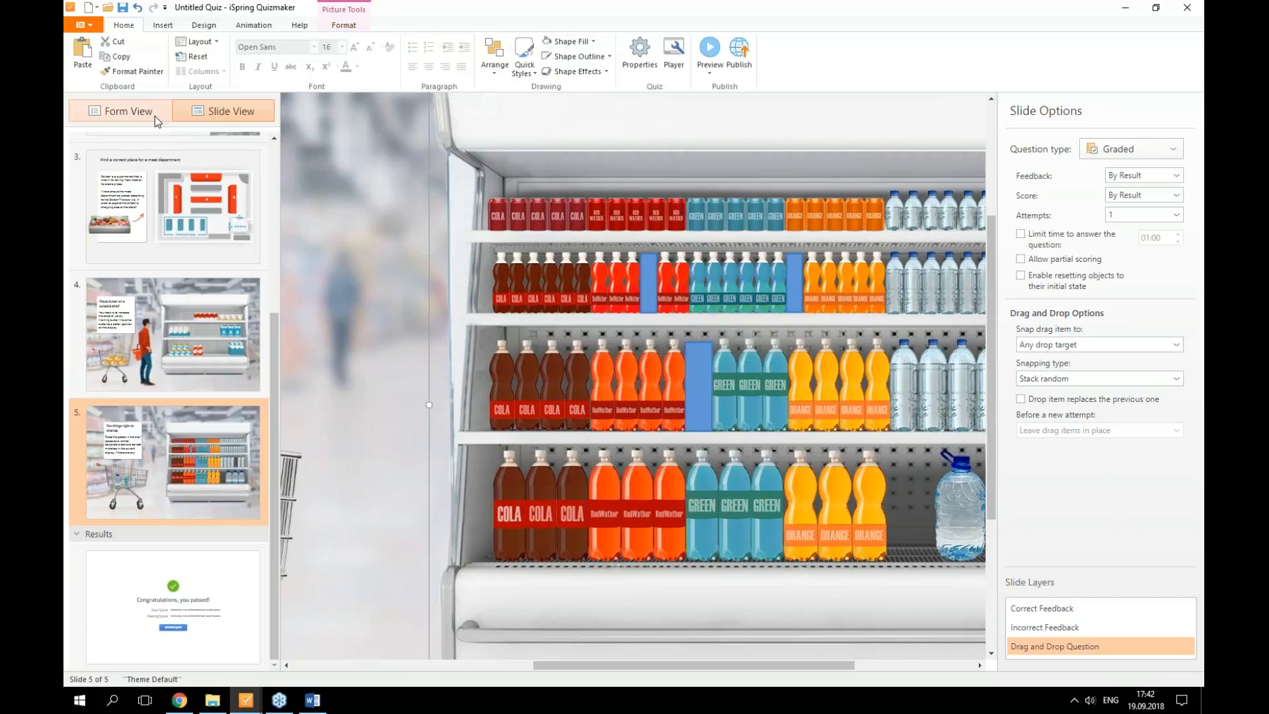
click(208, 111)
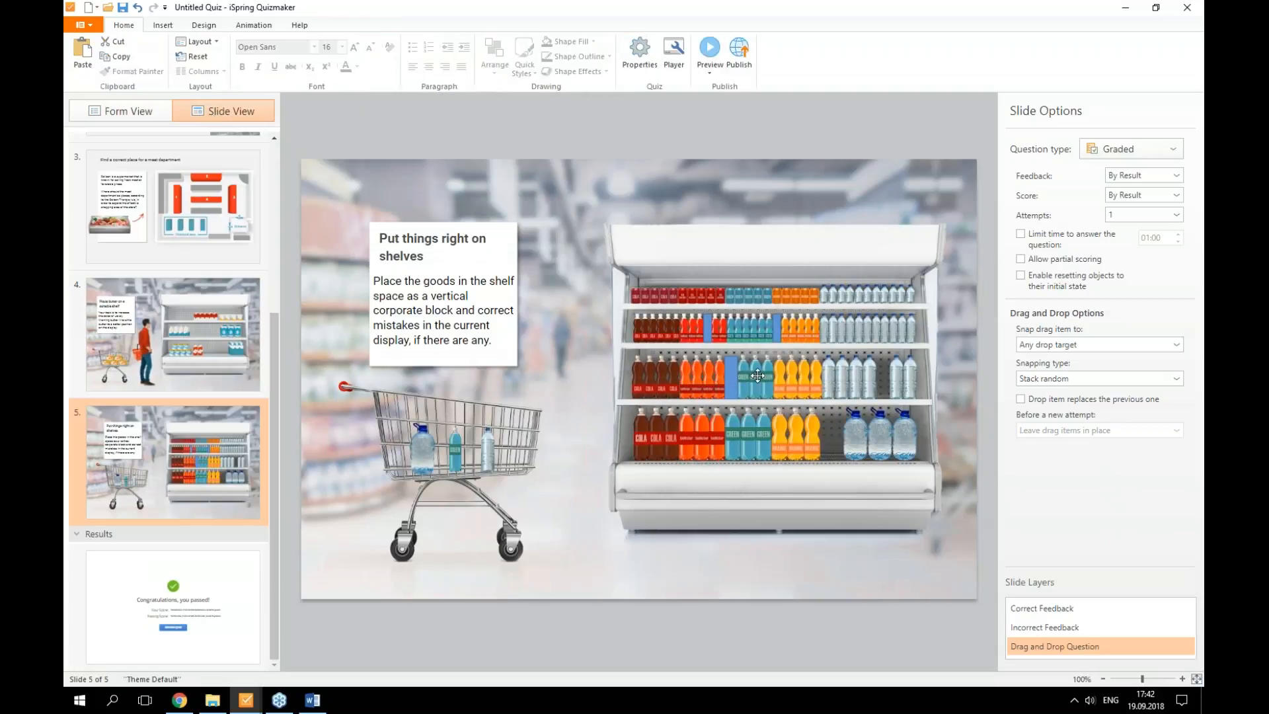
click(147, 112)
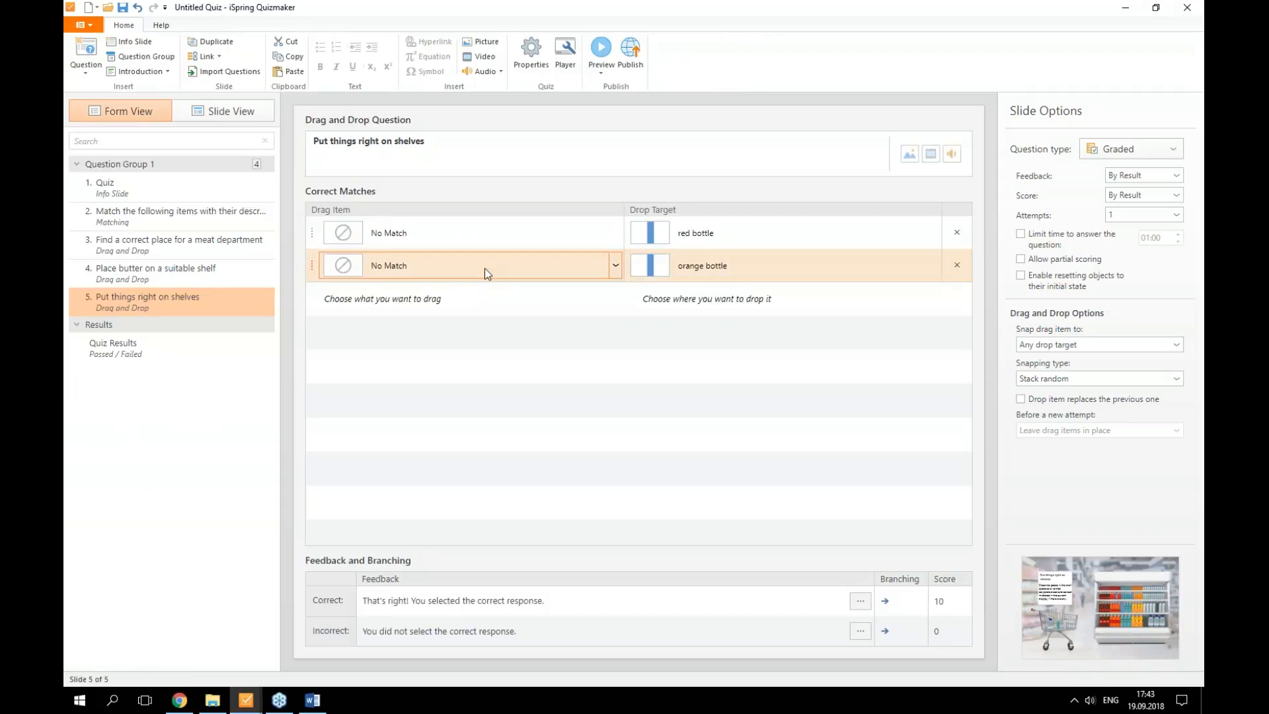
click(655, 300)
scroll(700, 399, down, 3)
click(732, 419)
click(707, 301)
key(ctrl+a)
key(BackSpace)
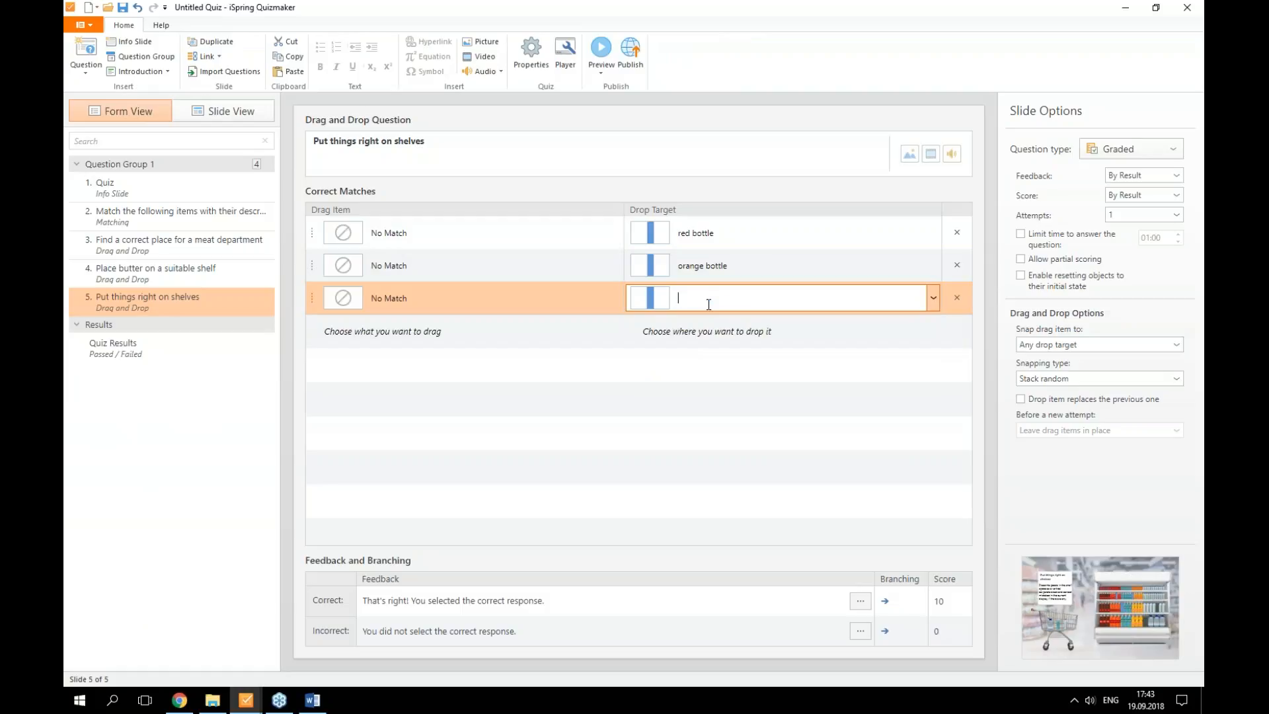
text(blue bottle)
key(Return)
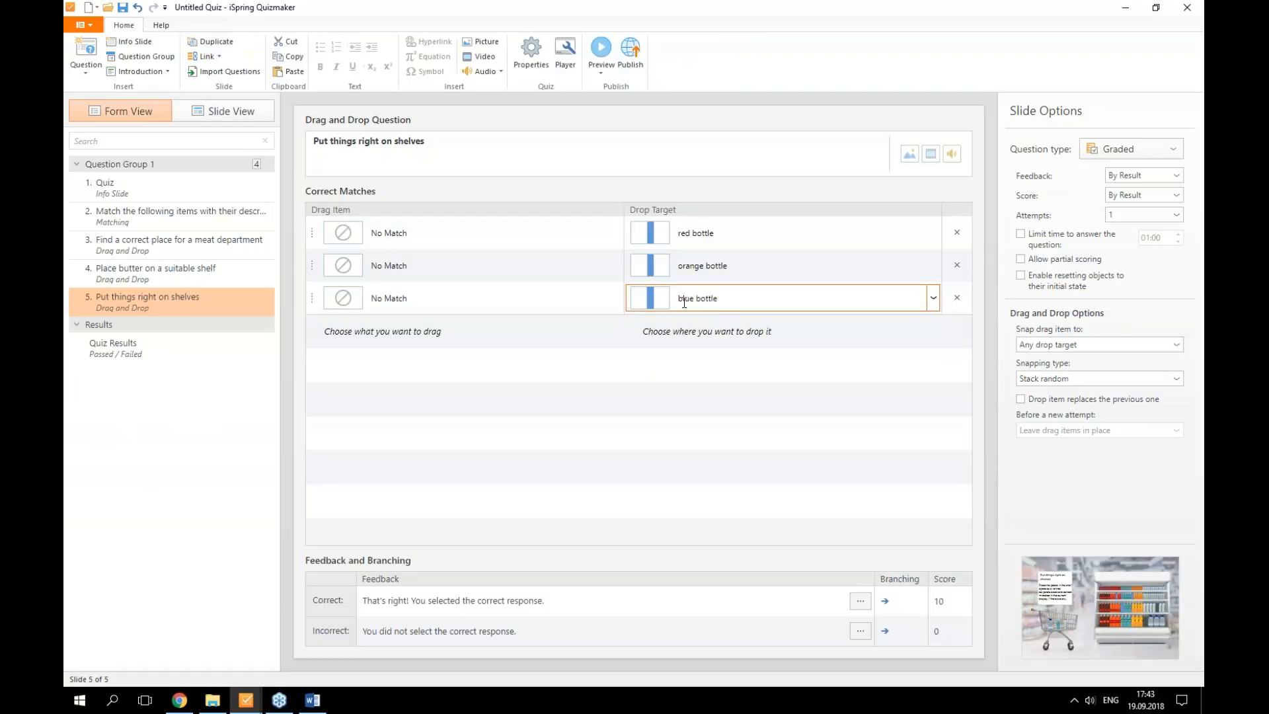
Paste another copy of the rectangle and place it in the gap between the water bottles on the third shelf.
click(198, 110)
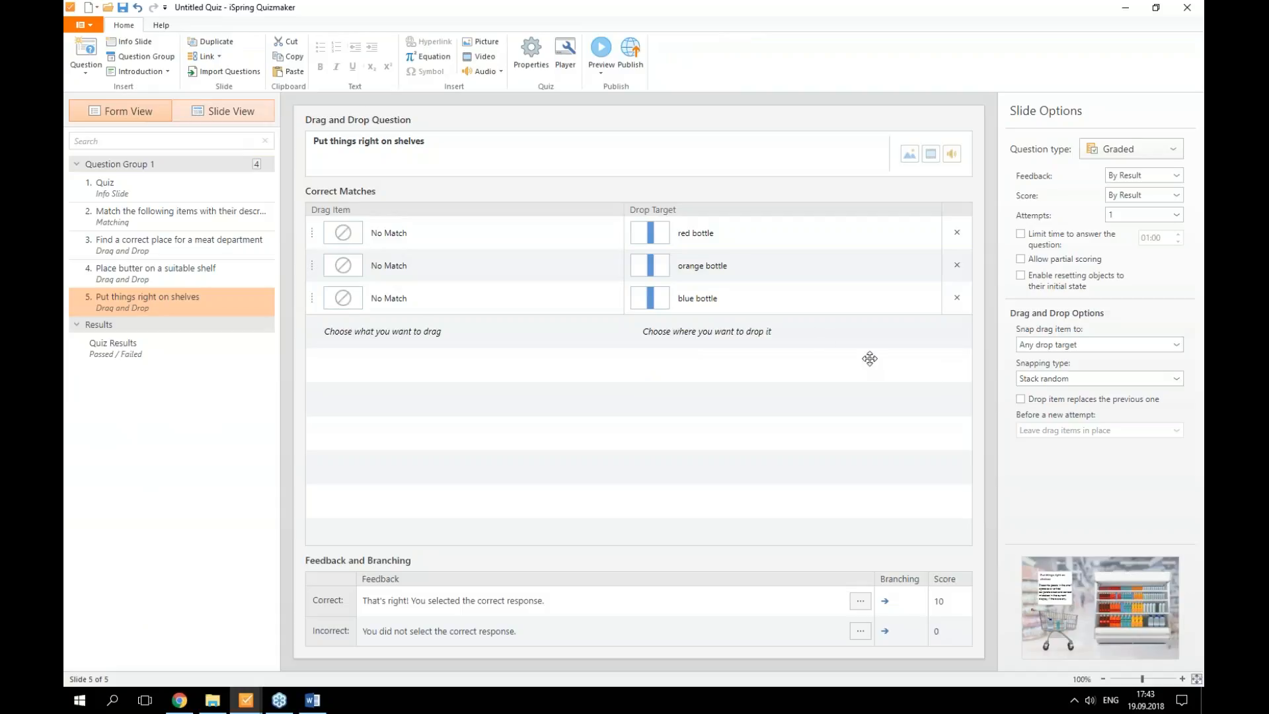
scroll(893, 387, up, 4)
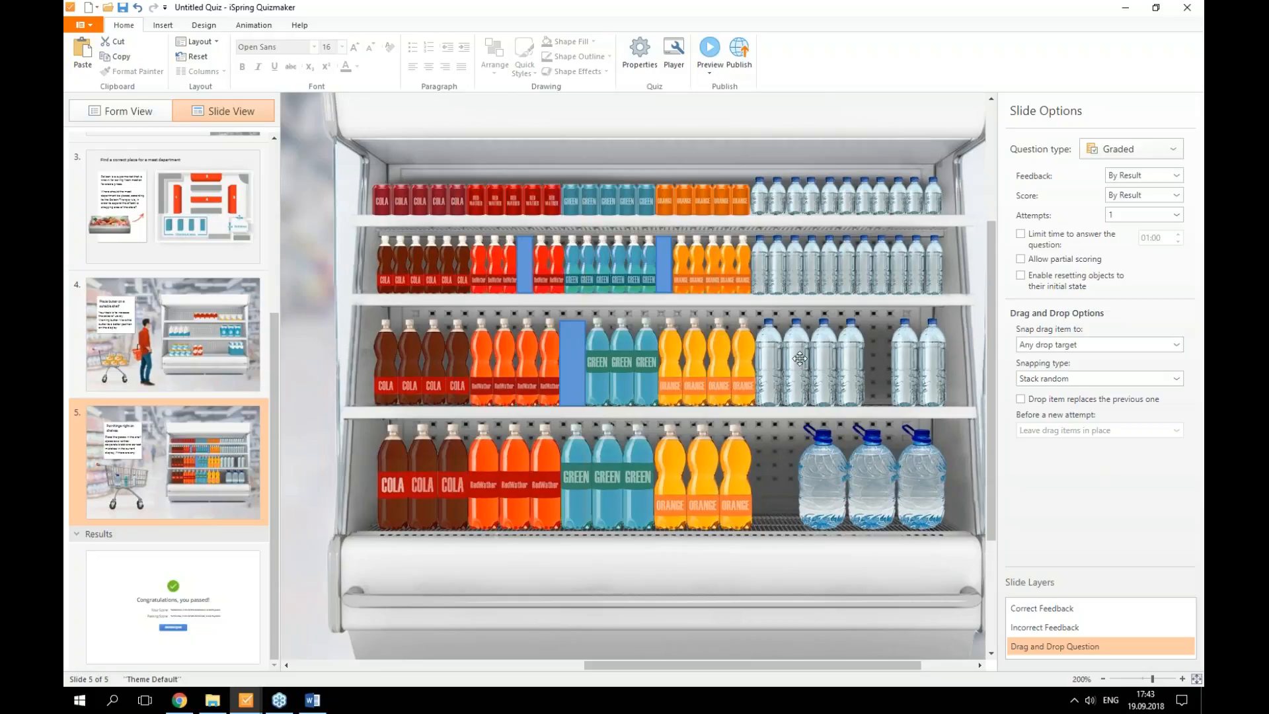
key(ctrl+v)
drag(563, 298, 892, 404)
key(Down)
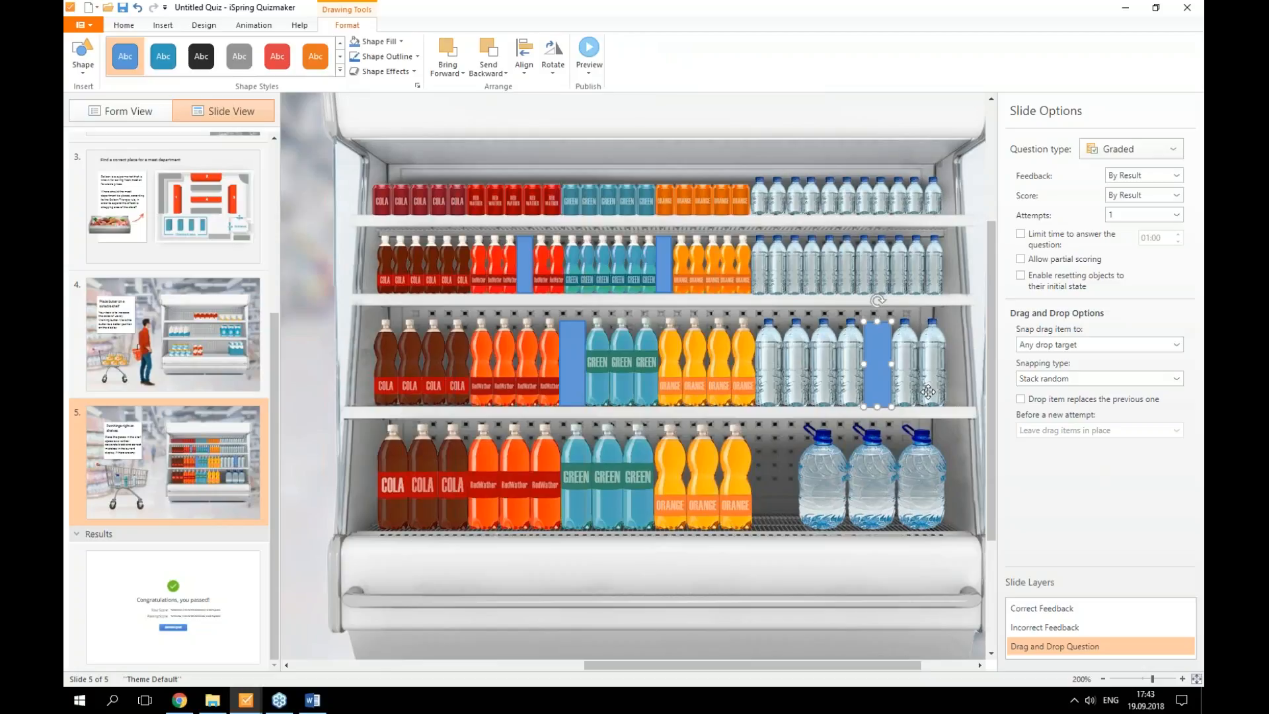
click(791, 431)
Add the rectangle between the third-shelf water bottles as a drop target and rename it "water bottle".
click(135, 112)
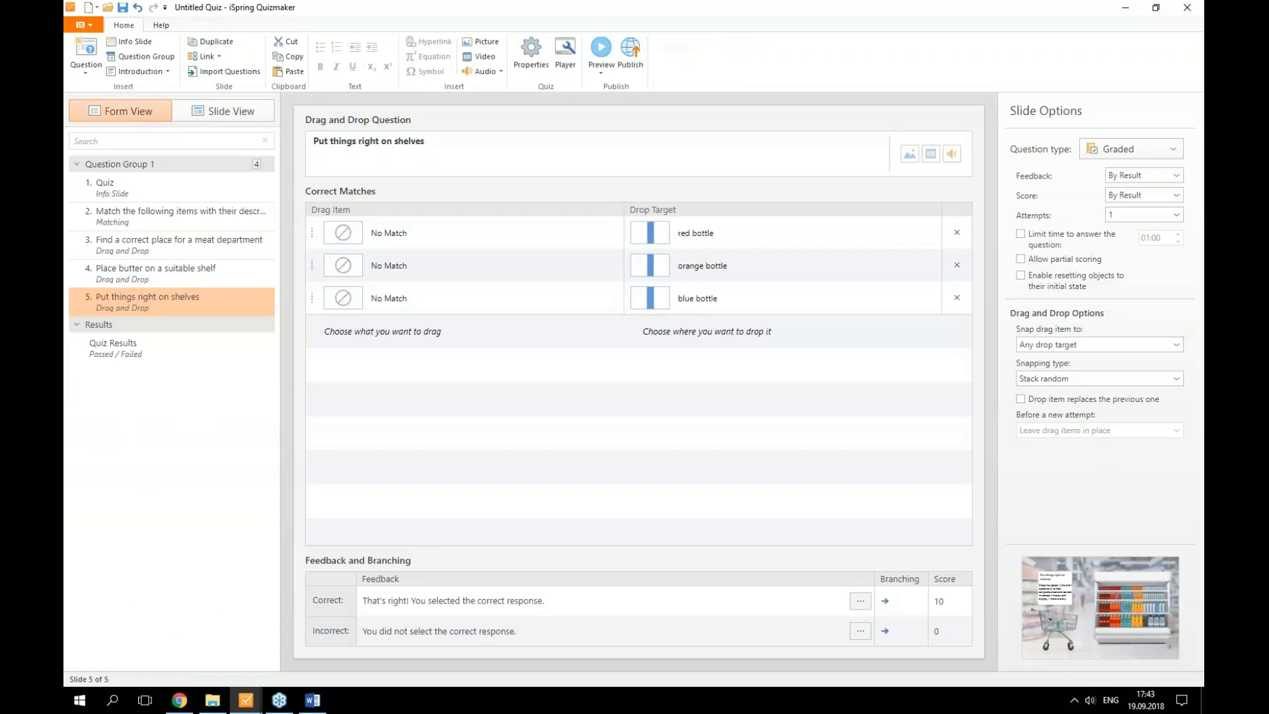
click(764, 333)
scroll(767, 386, down, 3)
click(750, 455)
click(700, 337)
key(ctrl+a)
key(BackSpace)
text(water bottle)
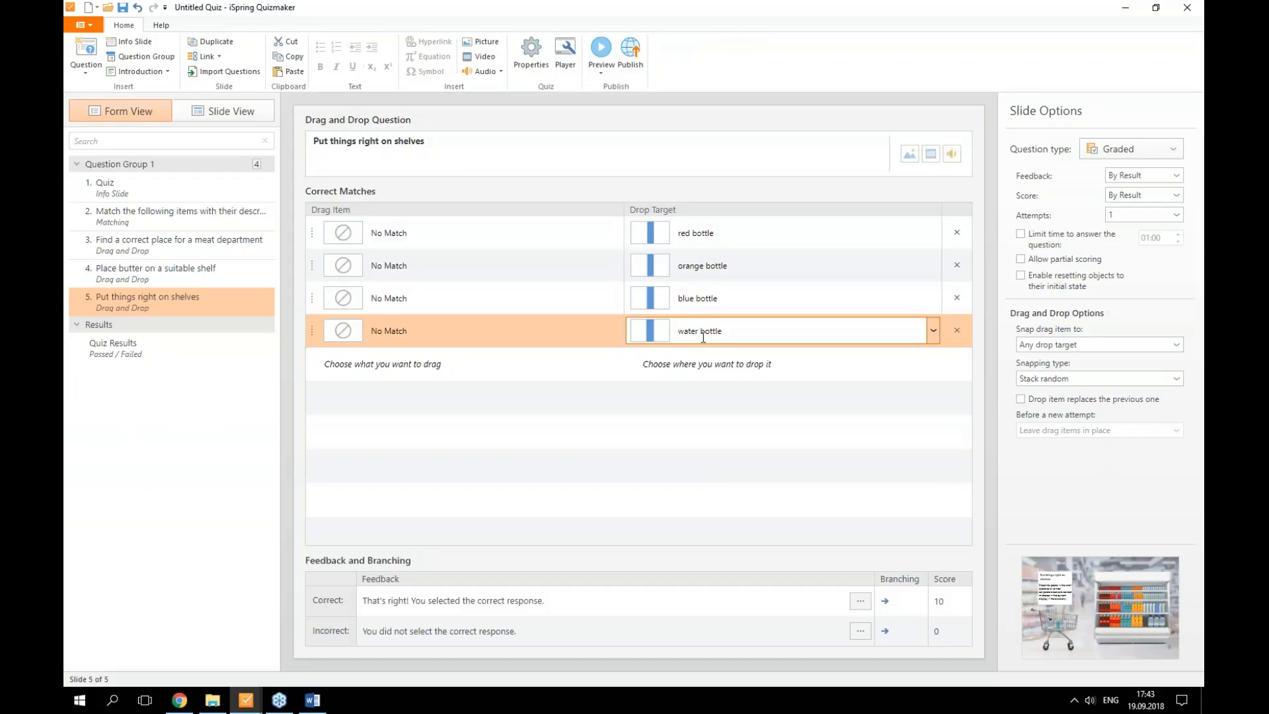
key(Return)
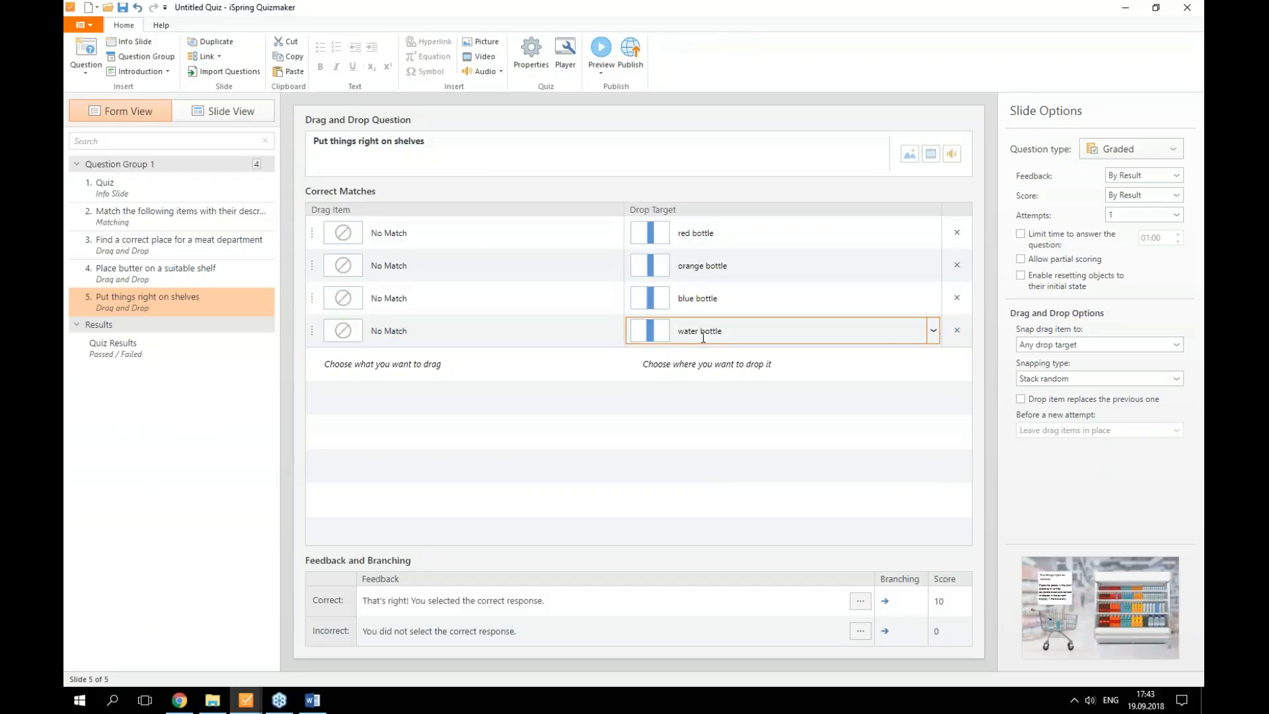
Duplicate the third-shelf rectangle and fit the copy into the gap between the orange and large water bottles on the lowest shelf.
click(222, 118)
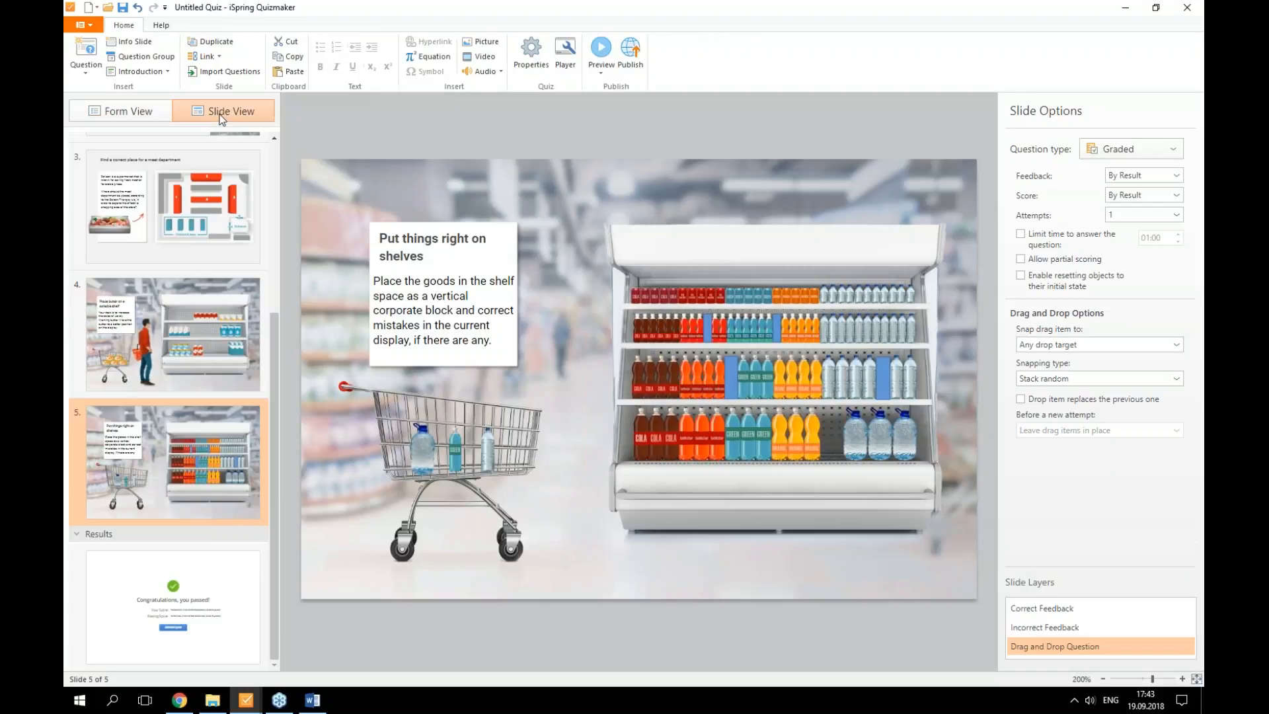
click(729, 368)
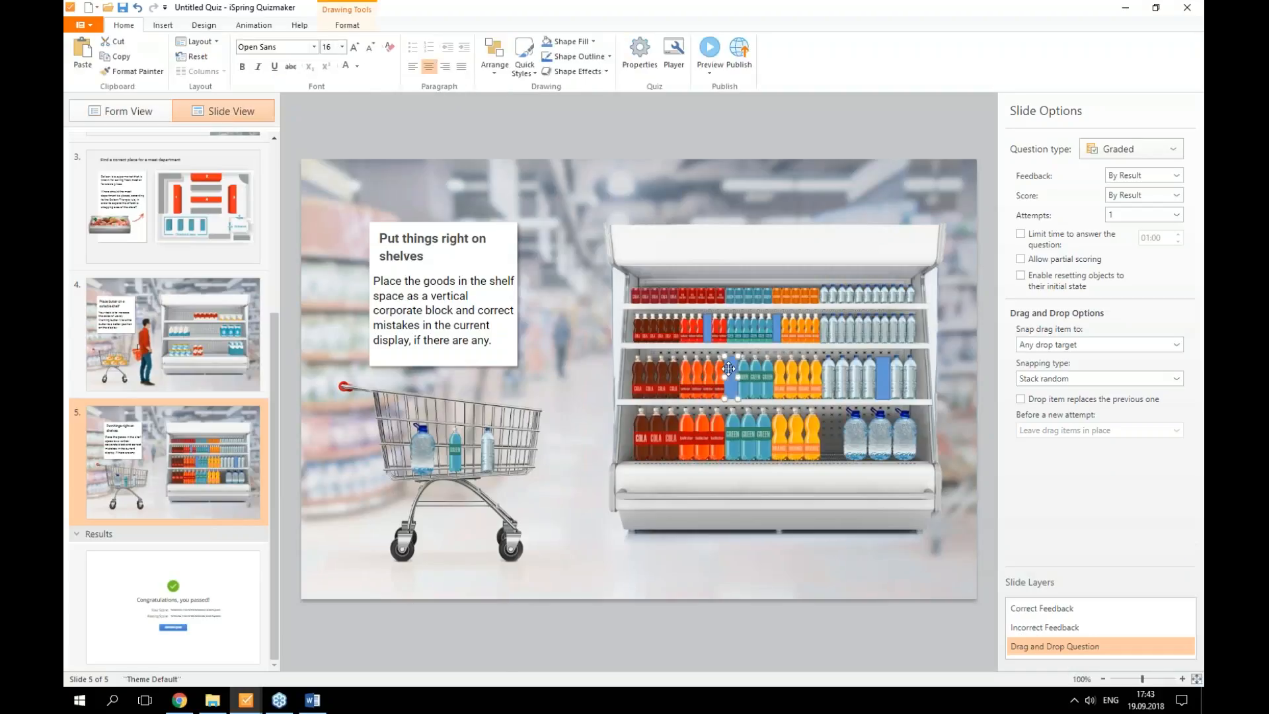
drag(729, 368, 844, 459)
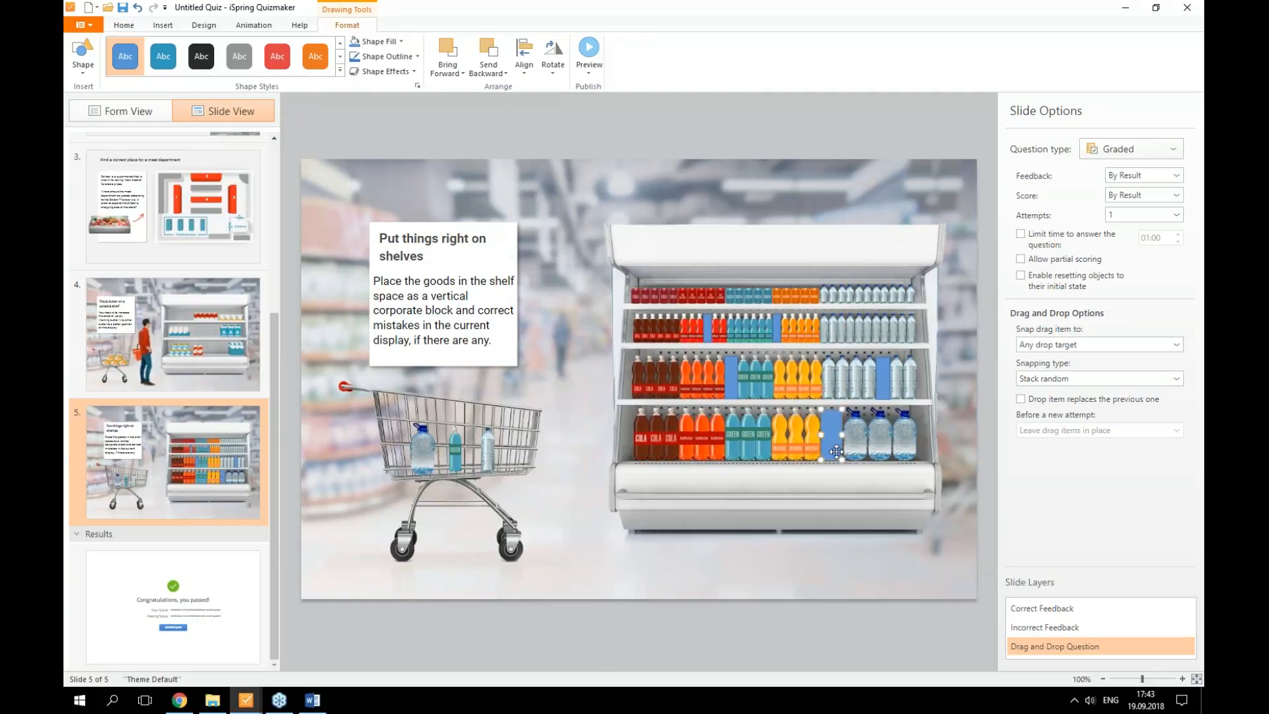
scroll(836, 445, up, 6)
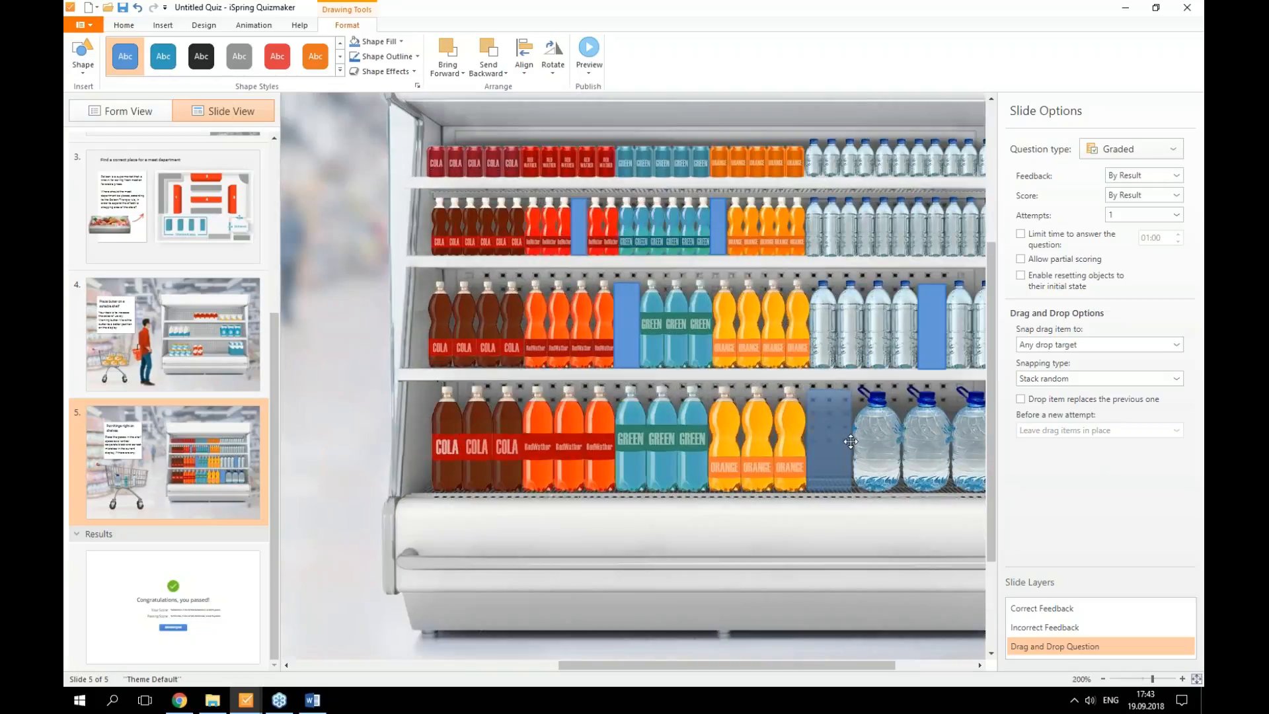
click(850, 441)
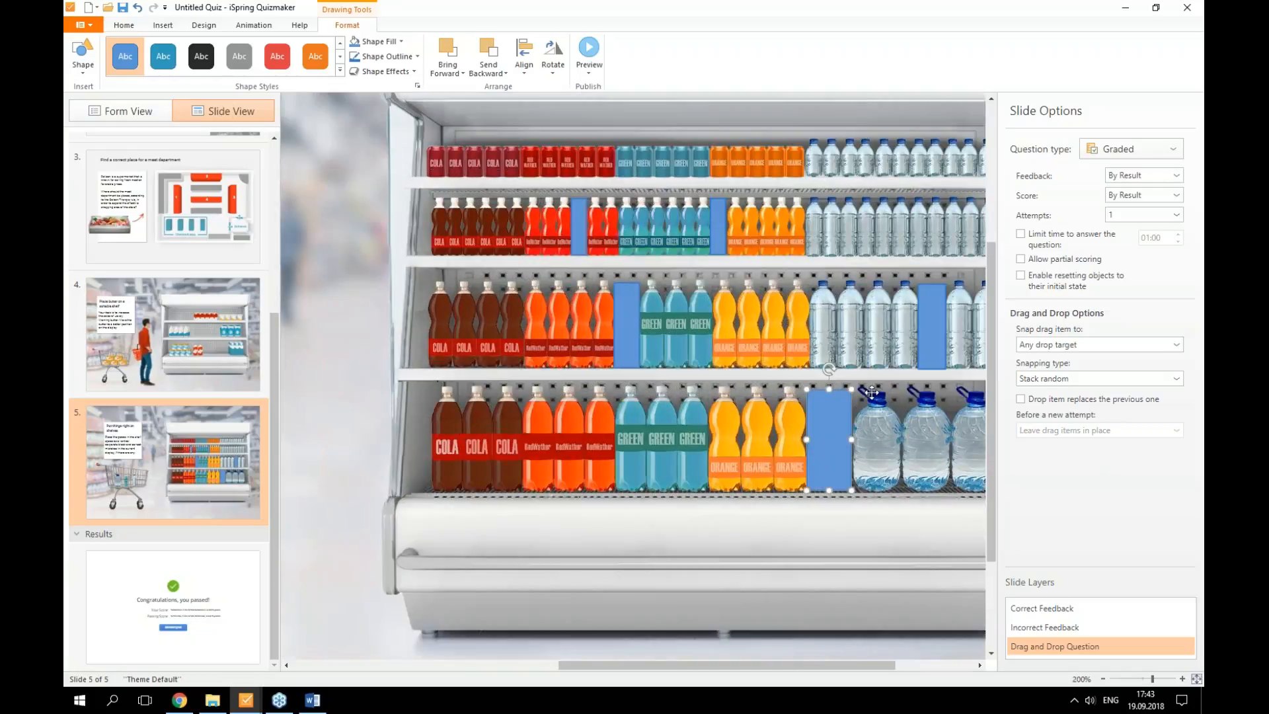
click(124, 25)
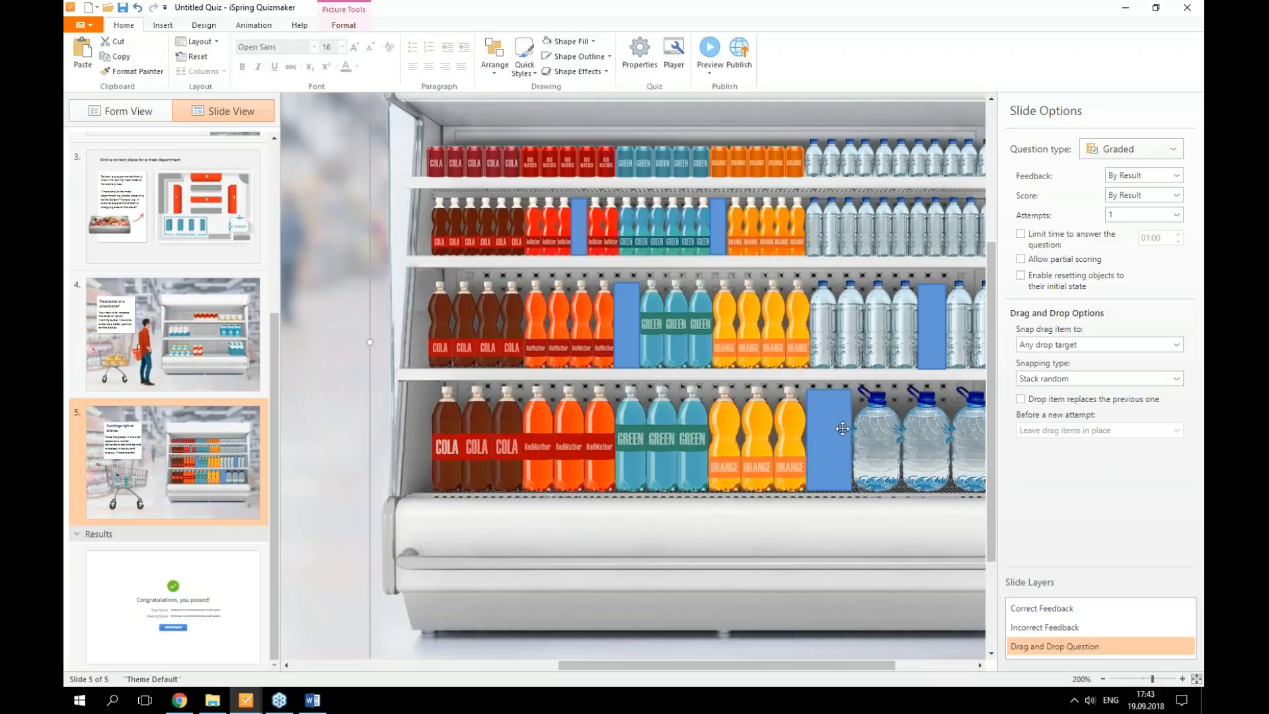
Add the lowest-shelf rectangle as a drop target in the correct matches and rename it "big bottle".
click(146, 114)
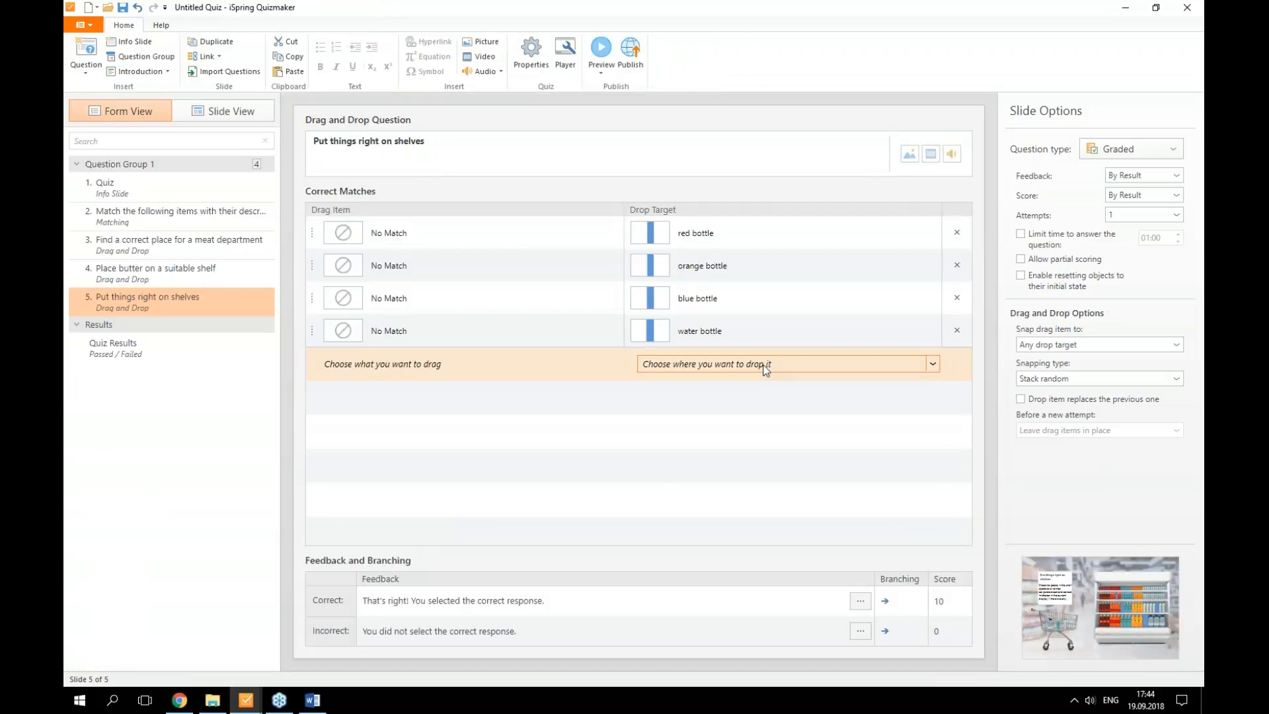
click(760, 364)
scroll(766, 454, down, 3)
click(748, 484)
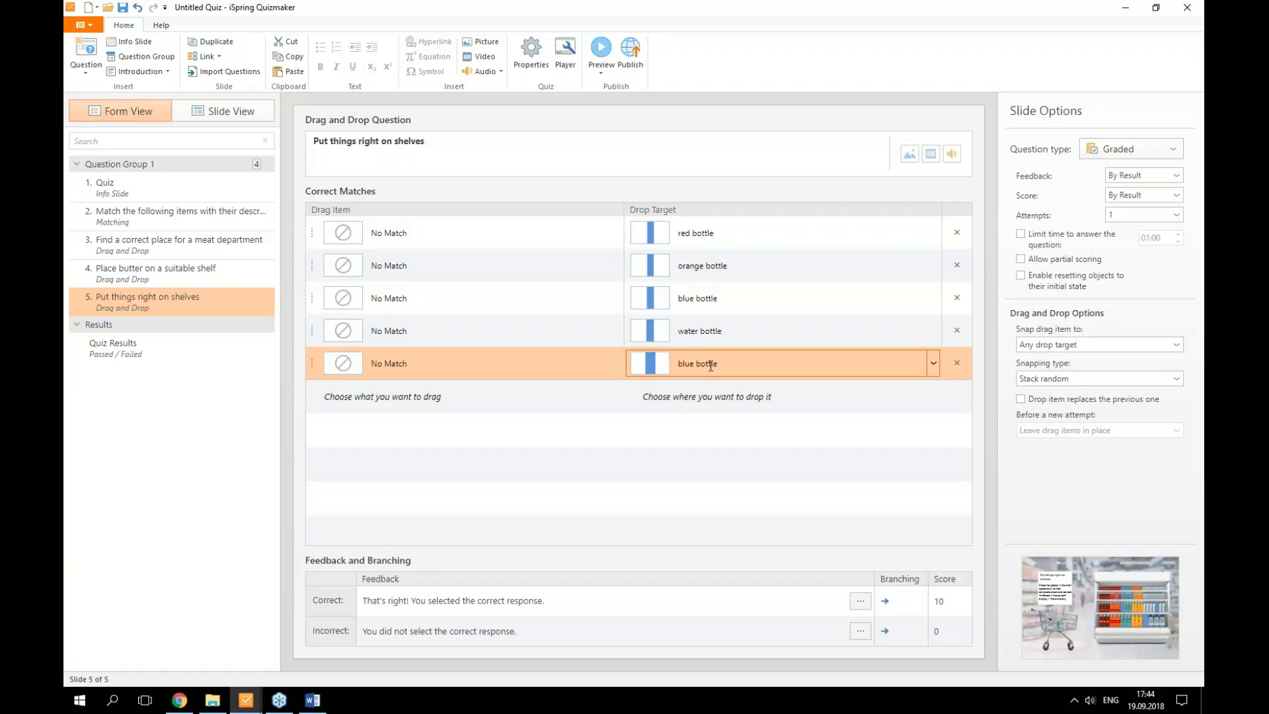
triple_click(710, 365)
key(BackSpace)
text(big bottle)
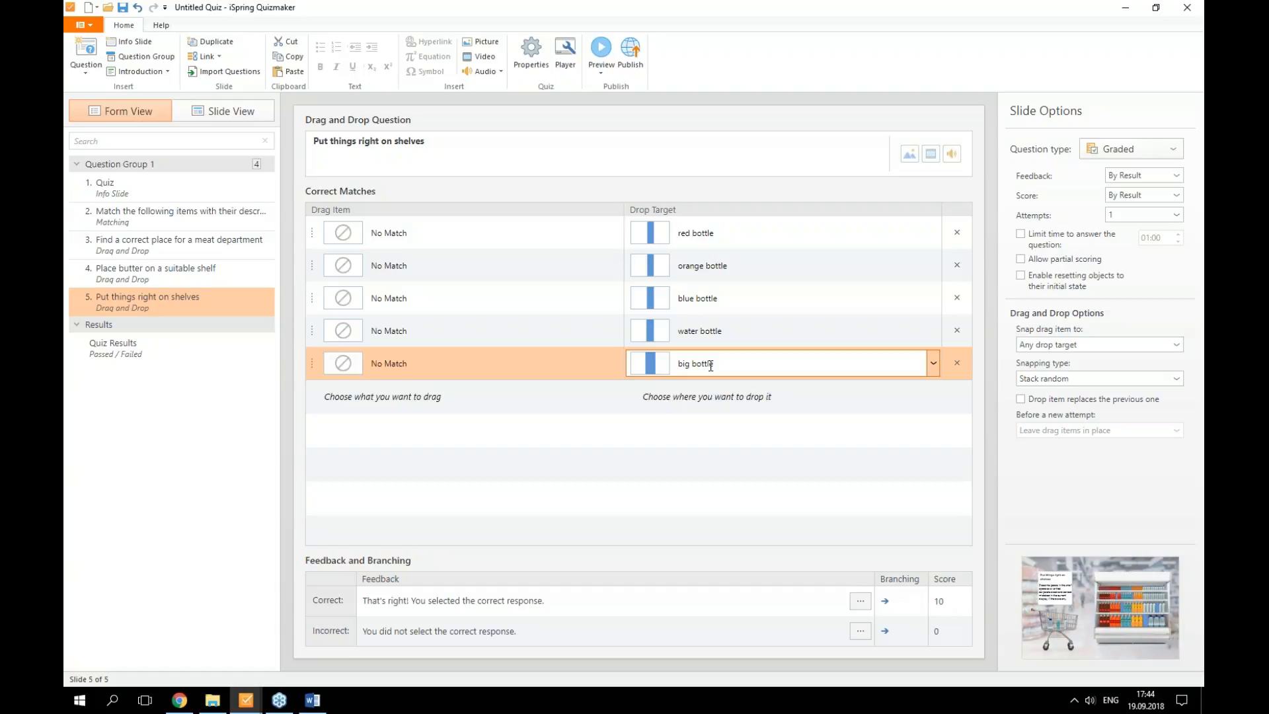
key(Return)
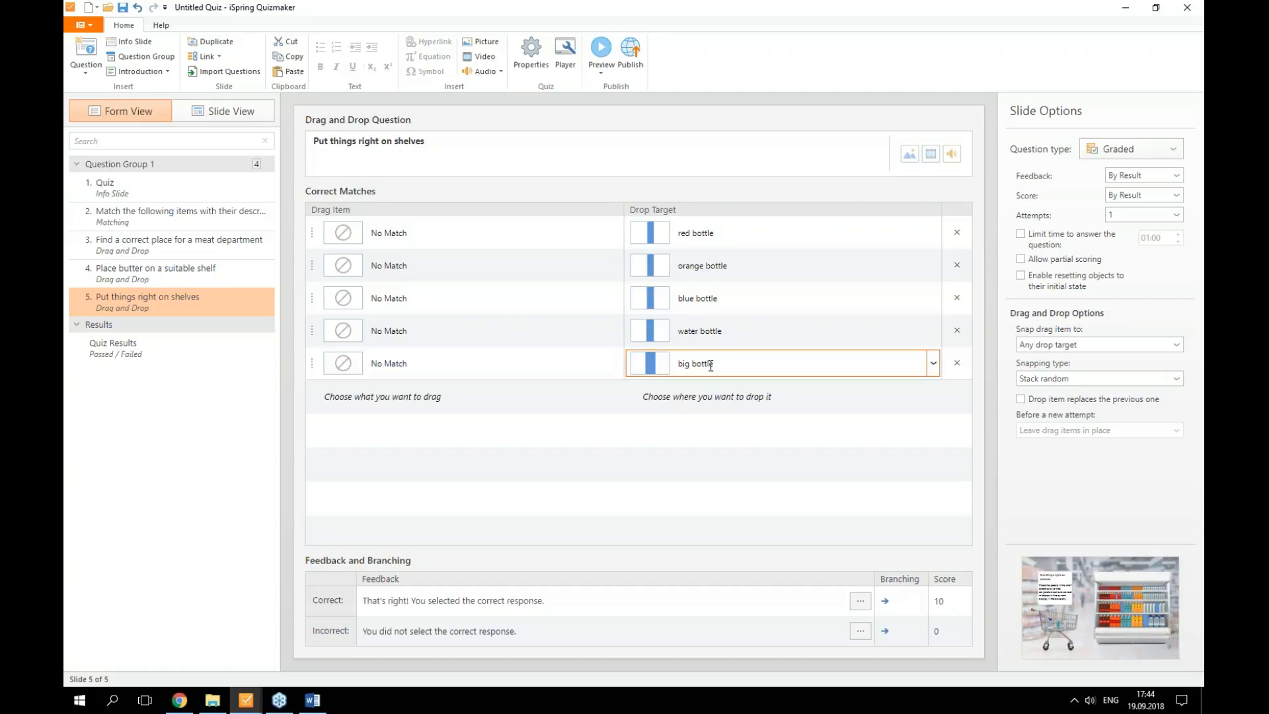
Set the fill transparency of all five shelf rectangles to 100% and make their outlines fully transparent.
click(192, 112)
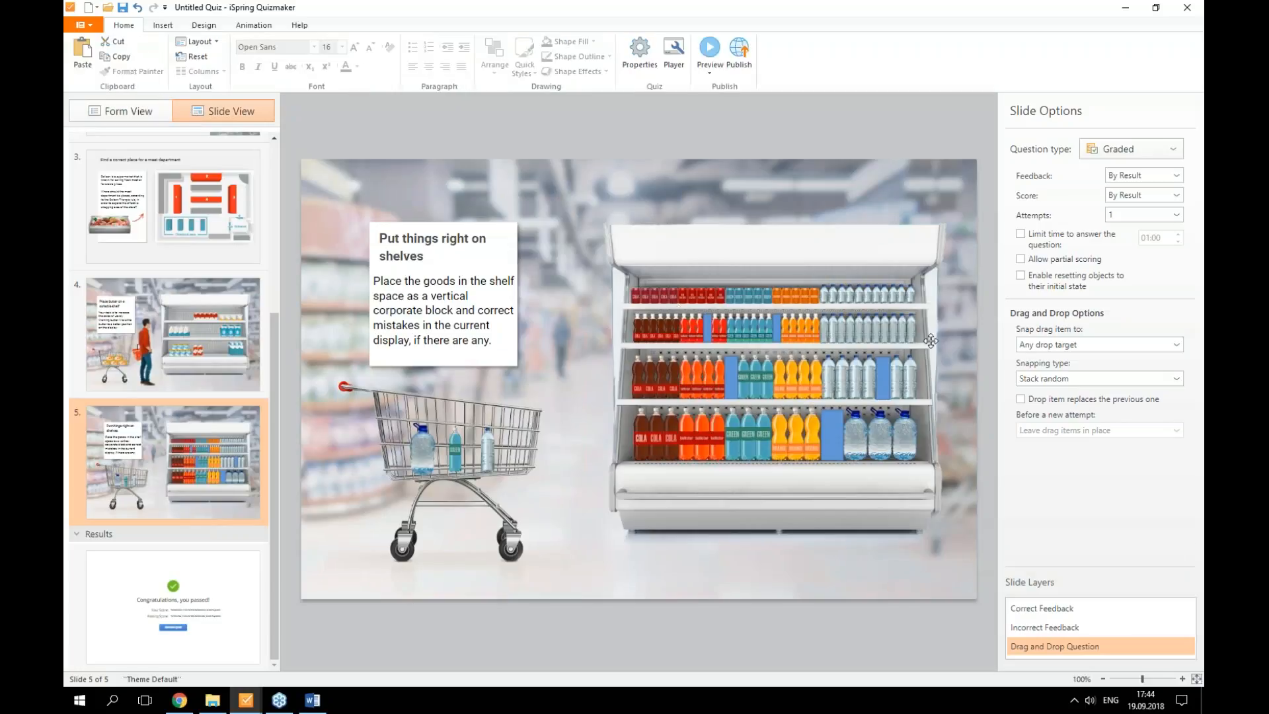
scroll(924, 341, up, 3)
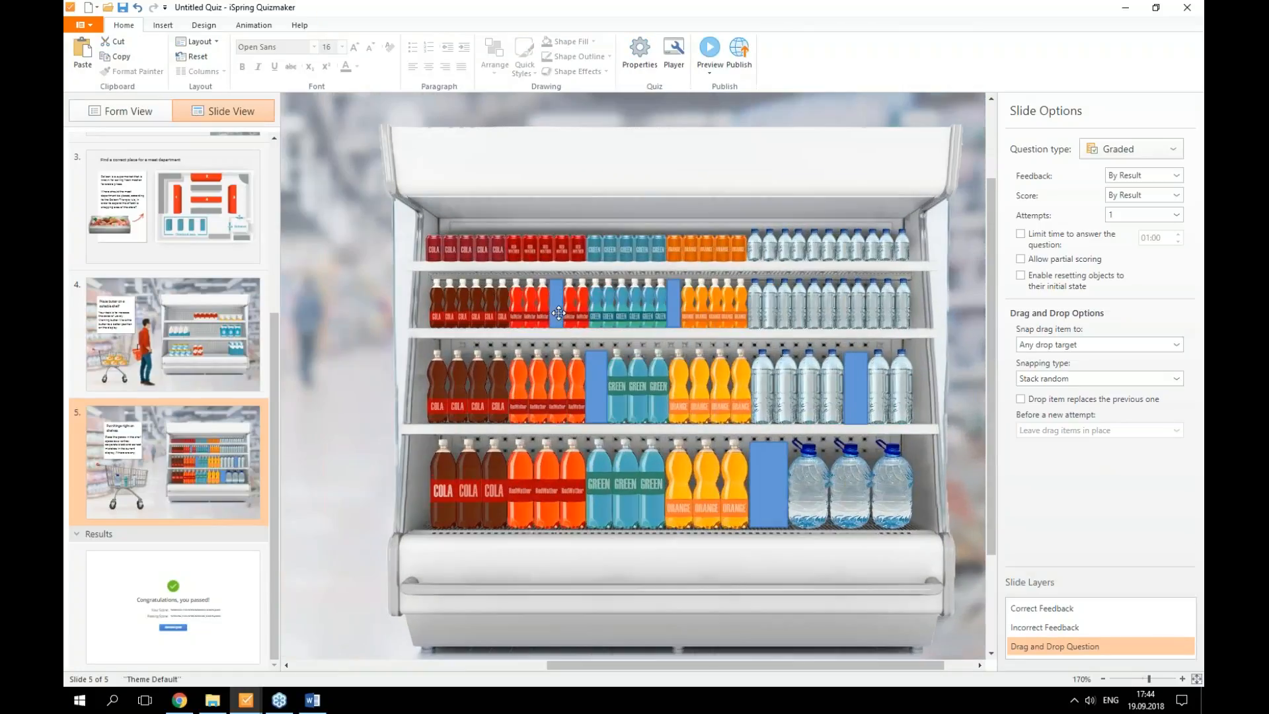
click(559, 313)
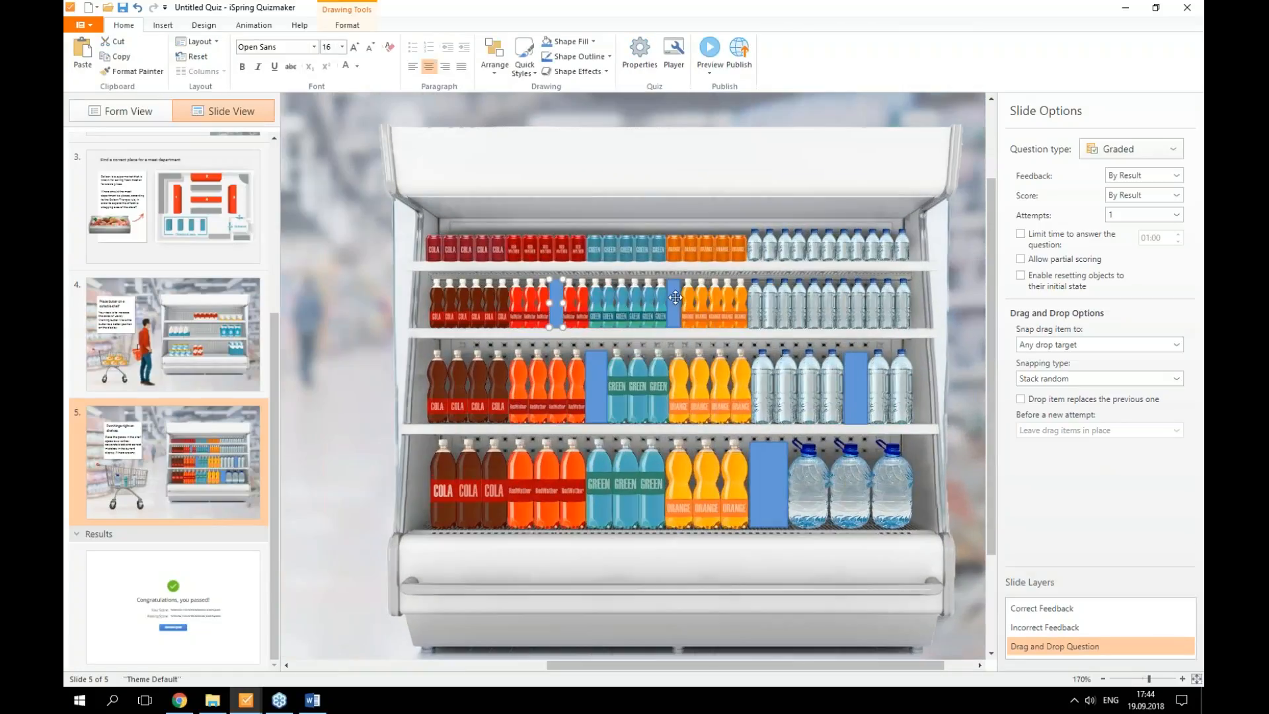
shift+click(673, 303)
shift+click(597, 386)
shift+click(855, 387)
shift+click(758, 470)
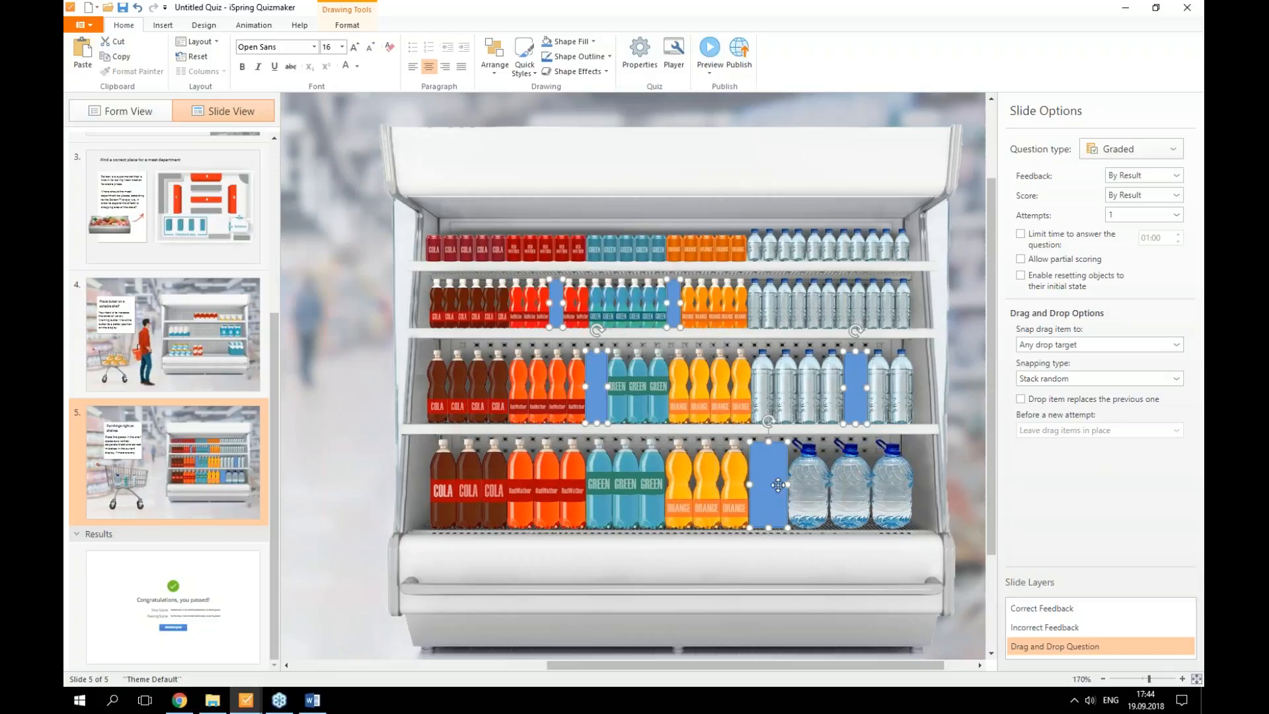
right_click(778, 473)
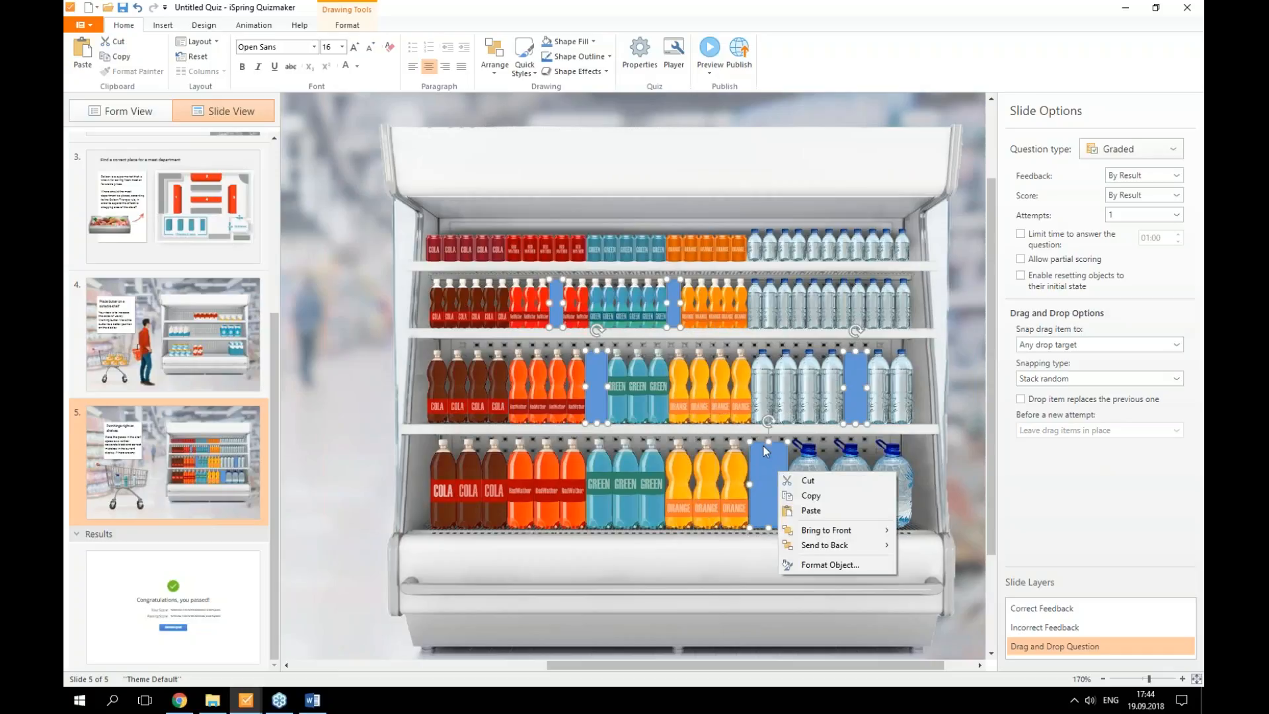
click(809, 565)
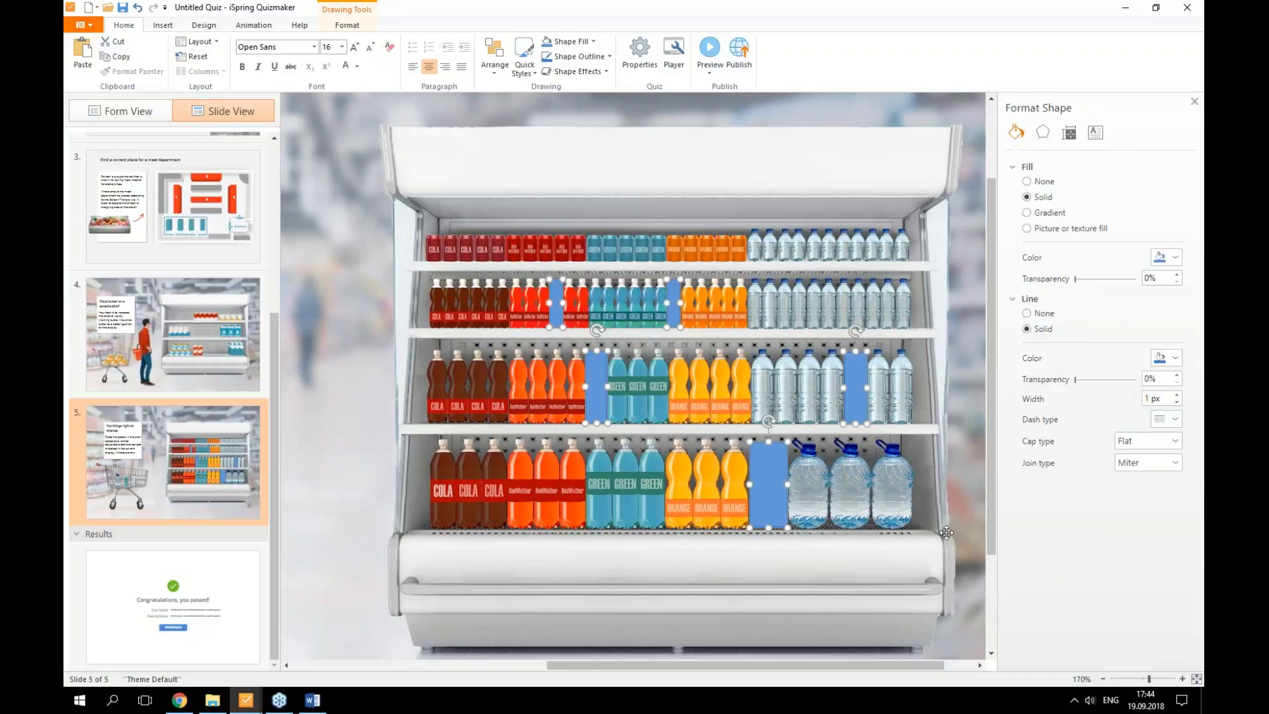
drag(1077, 279, 1136, 279)
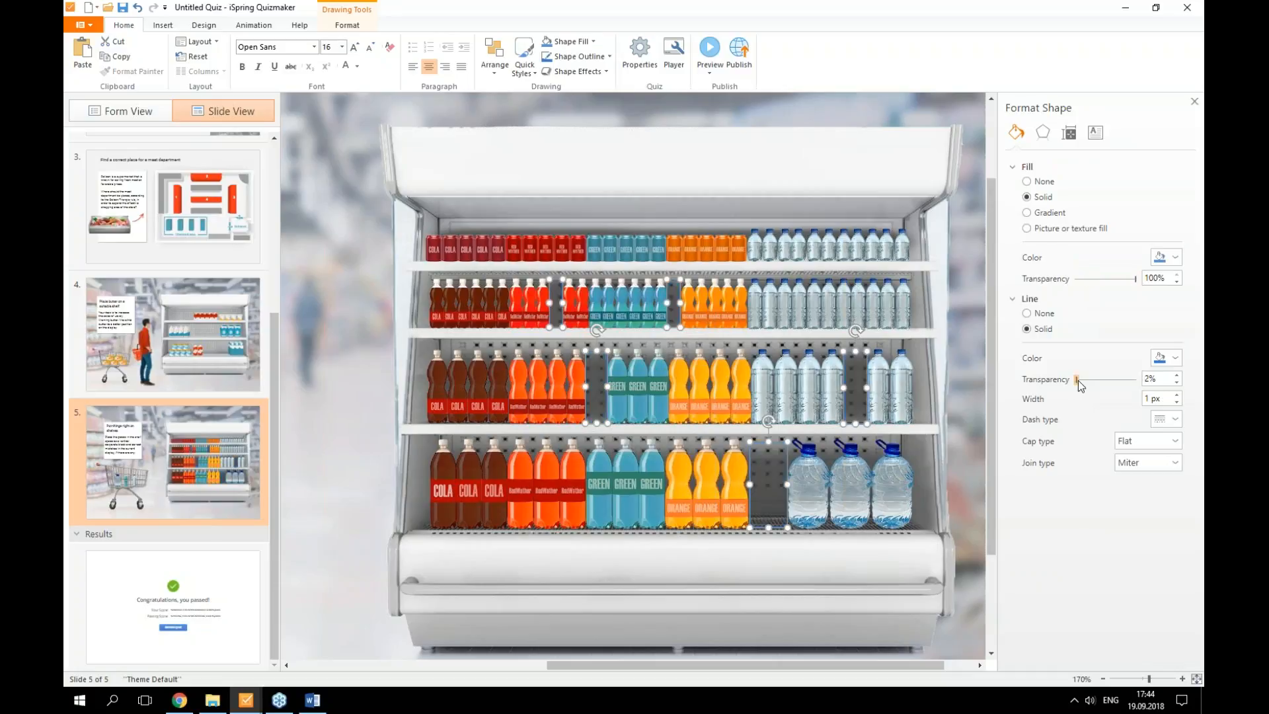
drag(1076, 380, 1135, 379)
click(376, 412)
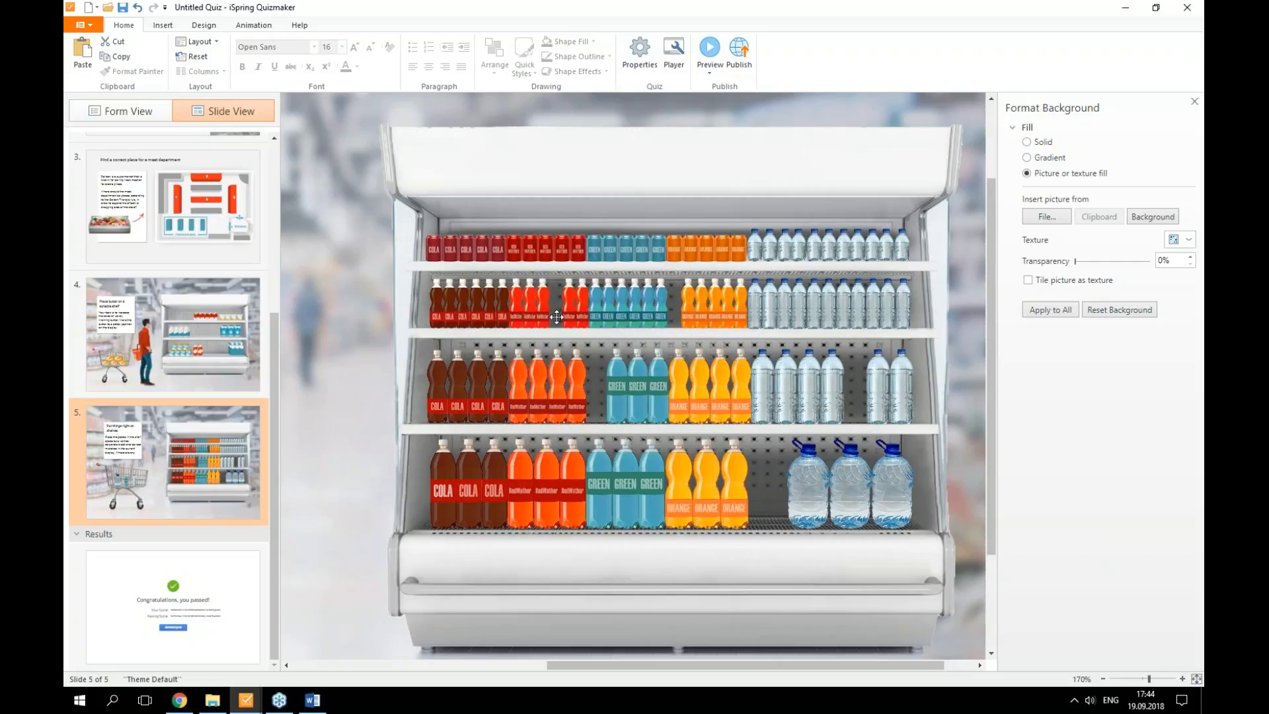
Insert the orange bottle picture, shrink it and fit it into the gap between the red bottles on the second shelf.
click(163, 25)
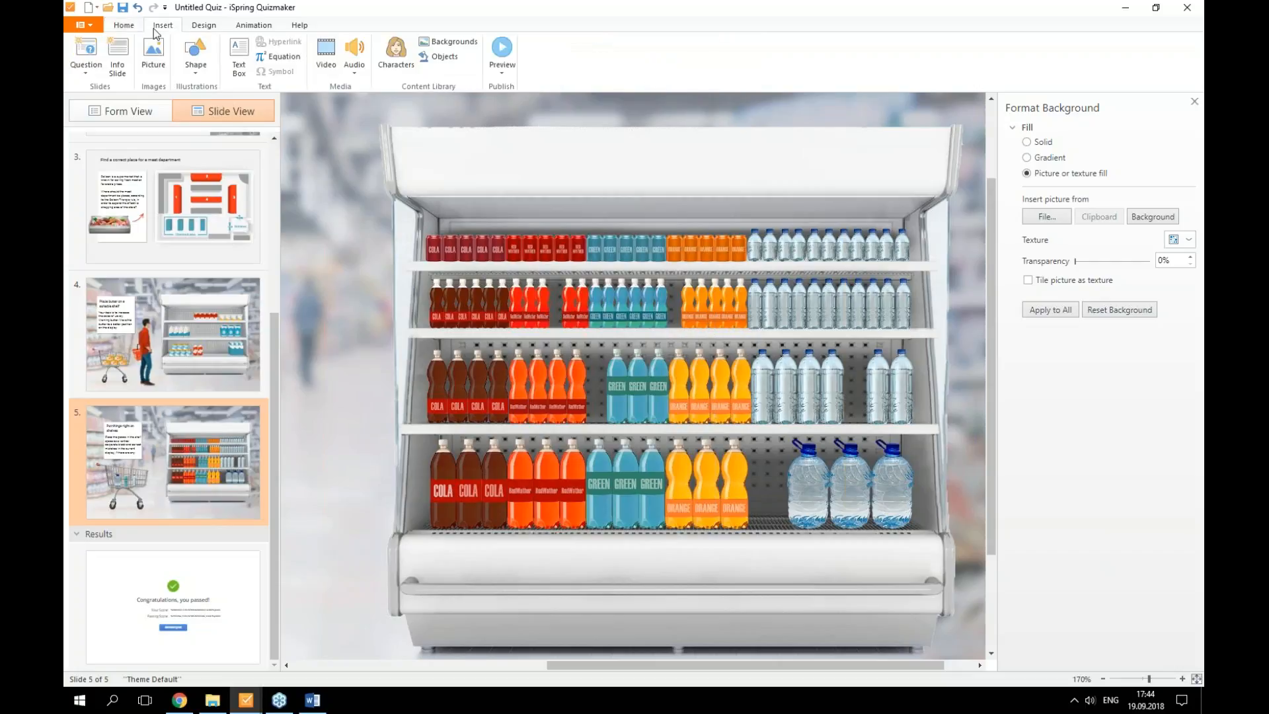
click(156, 65)
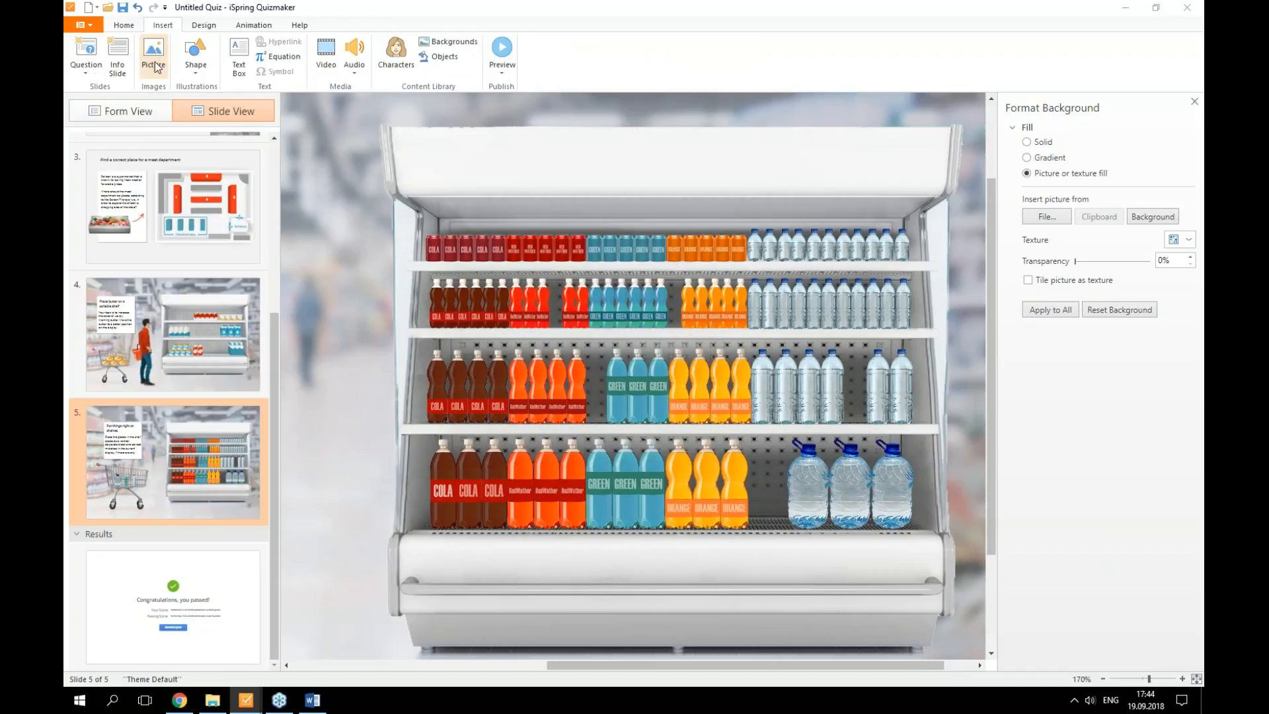
double_click(800, 300)
drag(504, 217, 582, 343)
drag(609, 134, 506, 530)
drag(475, 594, 666, 224)
drag(697, 160, 557, 296)
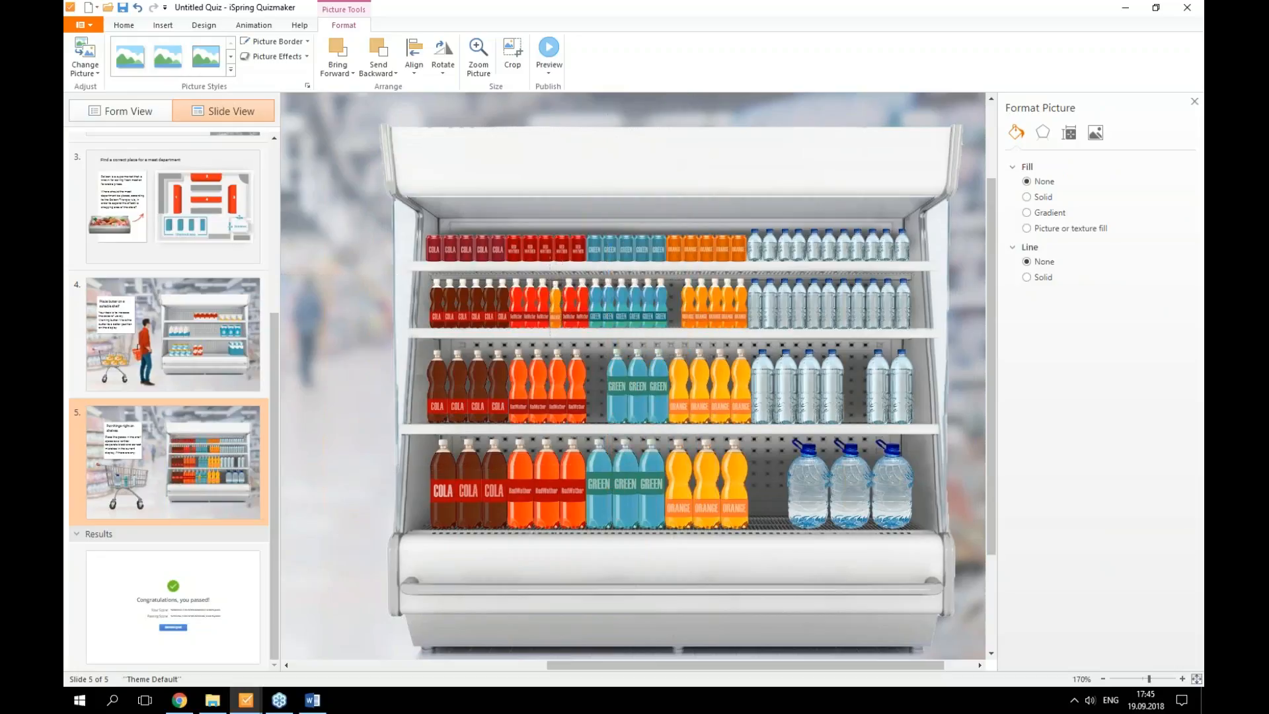
drag(560, 325, 557, 314)
Insert the red bottle picture, shrink it and place it in the third-shelf gap between the red and green-labelled bottles.
click(163, 26)
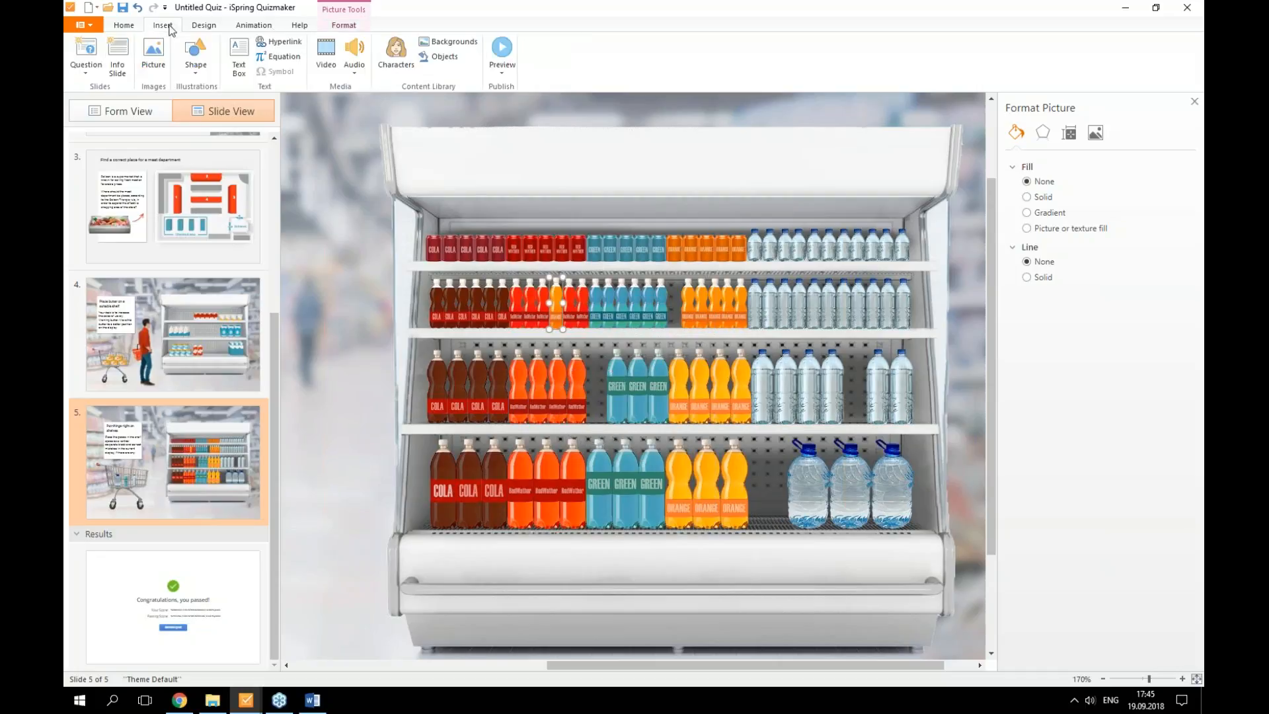
click(157, 58)
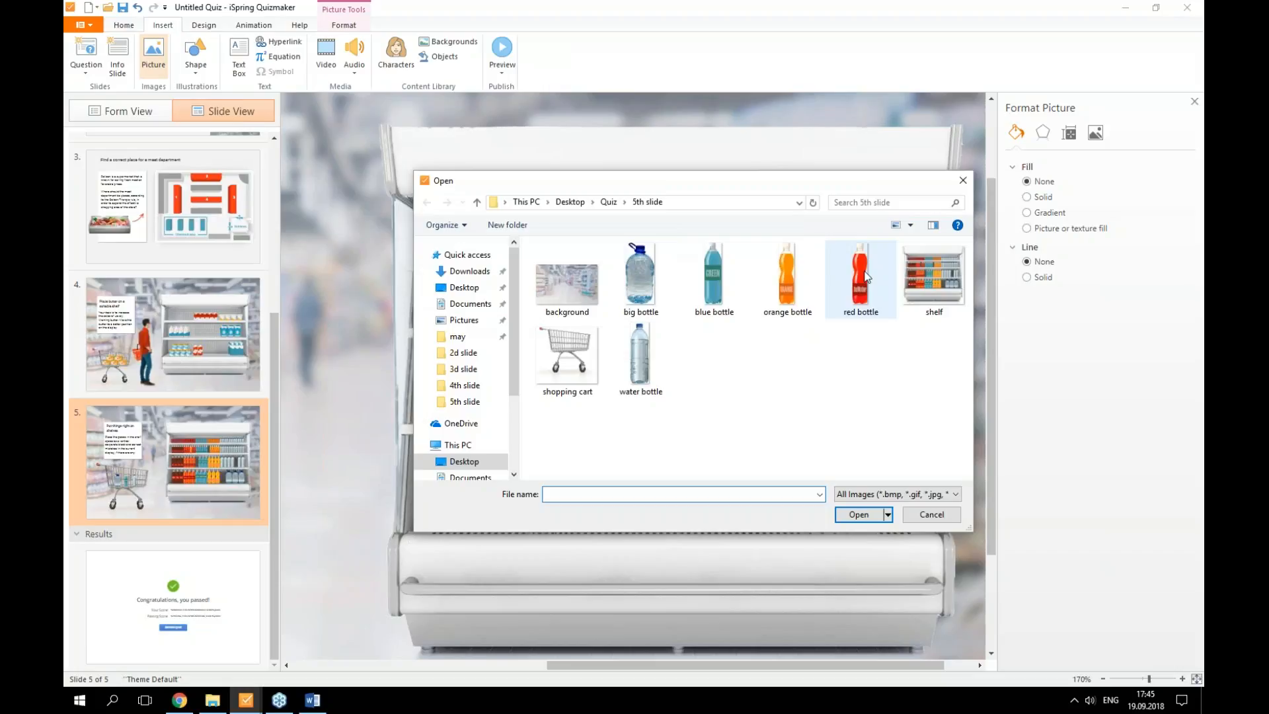
click(859, 291)
double_click(860, 293)
drag(442, 126, 507, 239)
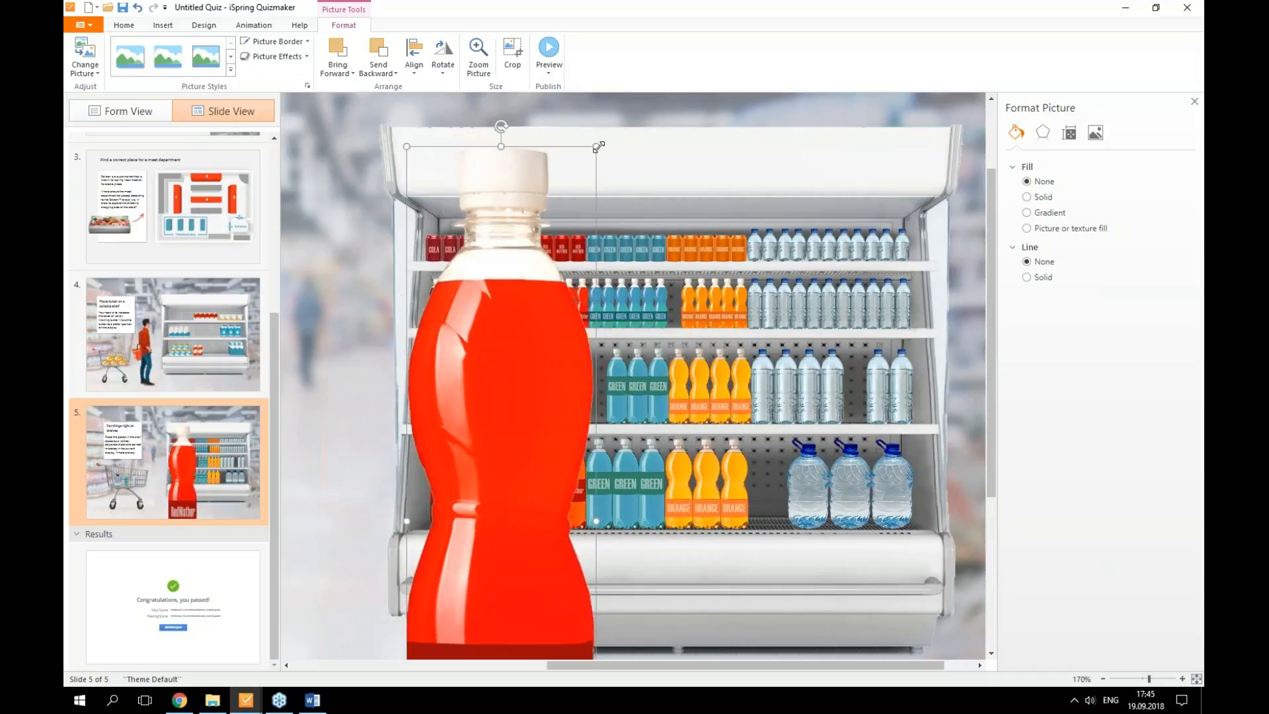
drag(597, 145, 475, 420)
drag(470, 488, 614, 229)
drag(691, 109, 598, 392)
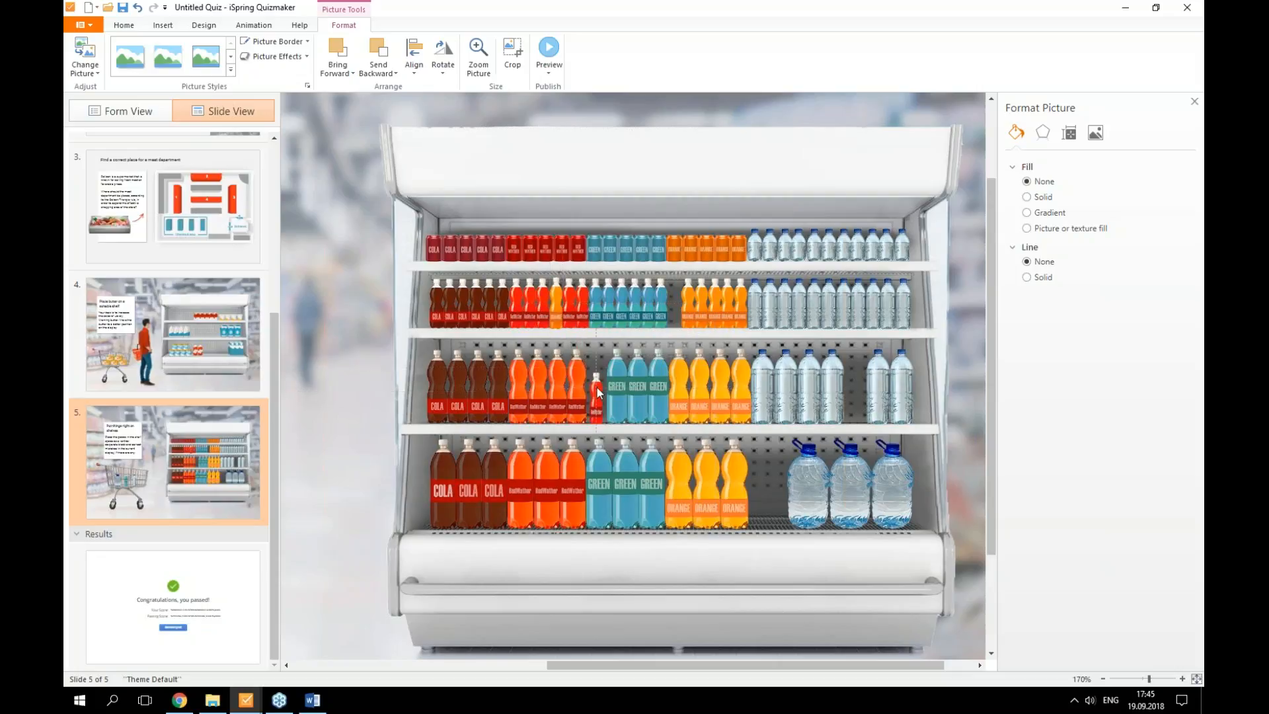
click(598, 392)
Match the red bottle picture as the drag item for the "red bottle" target and rename it "red bottle".
click(147, 119)
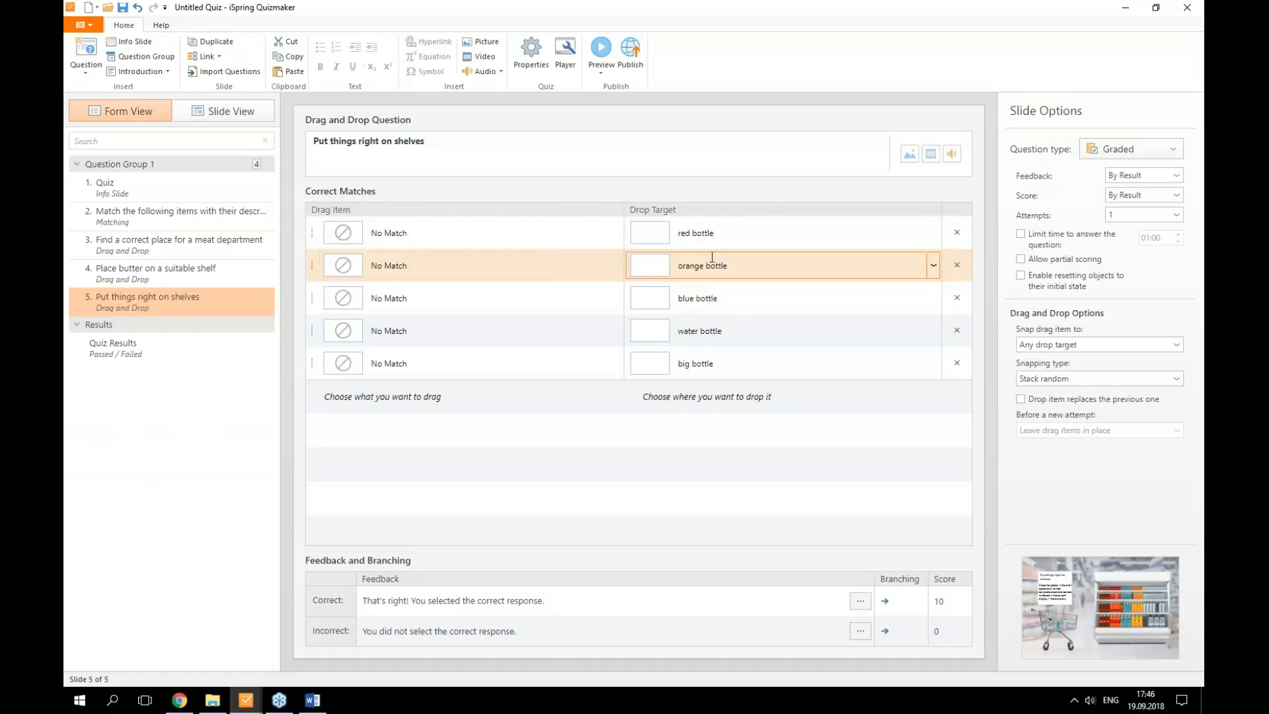
click(494, 232)
scroll(462, 284, down, 3)
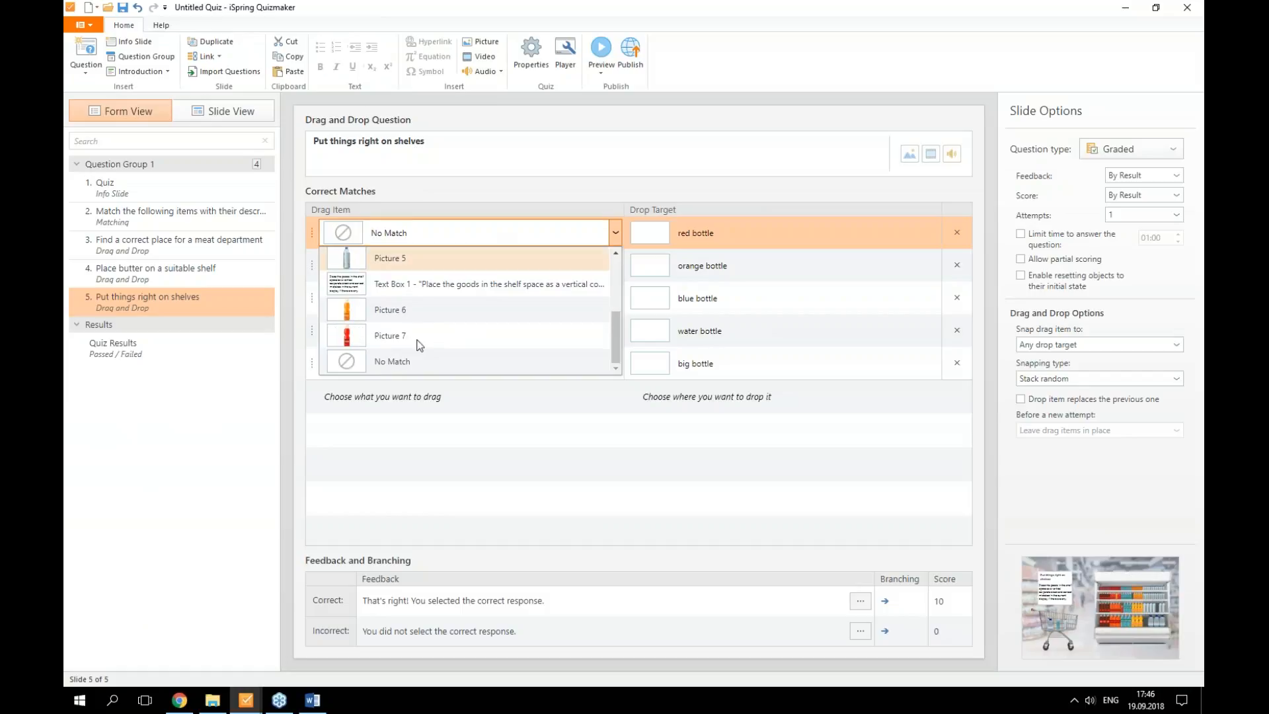
click(416, 338)
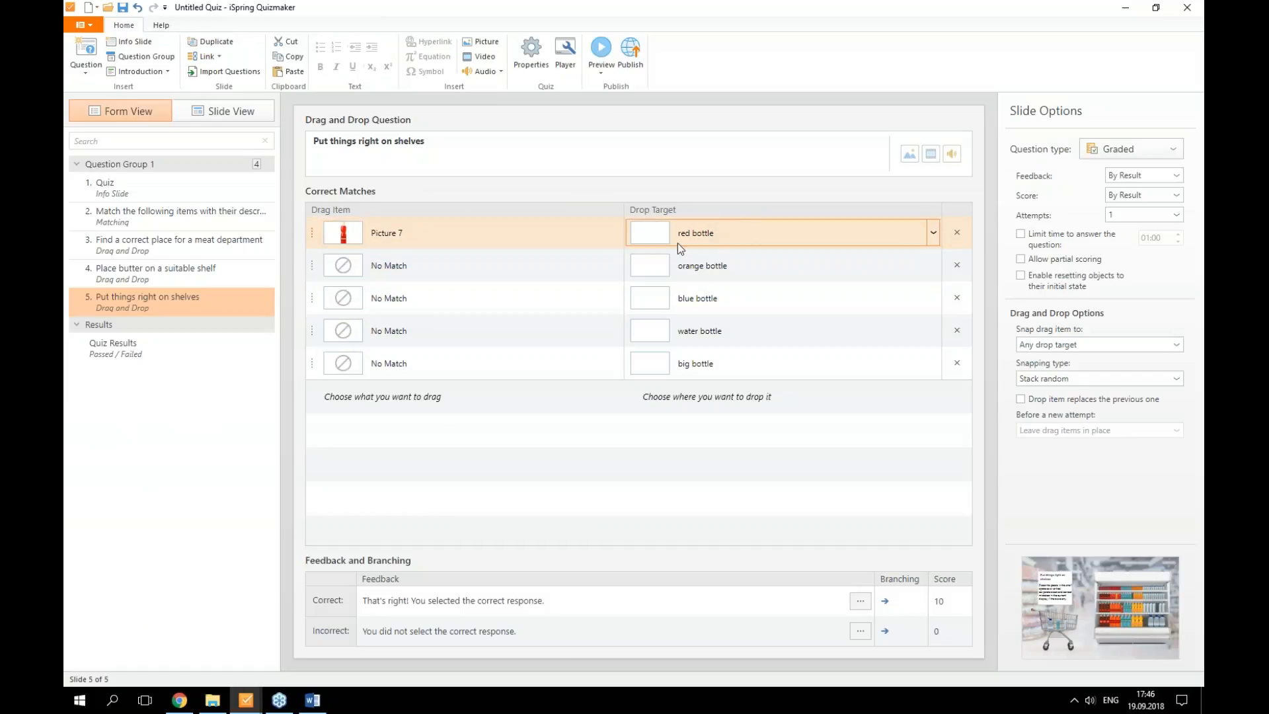
click(418, 231)
key(ctrl+a)
key(BackSpace)
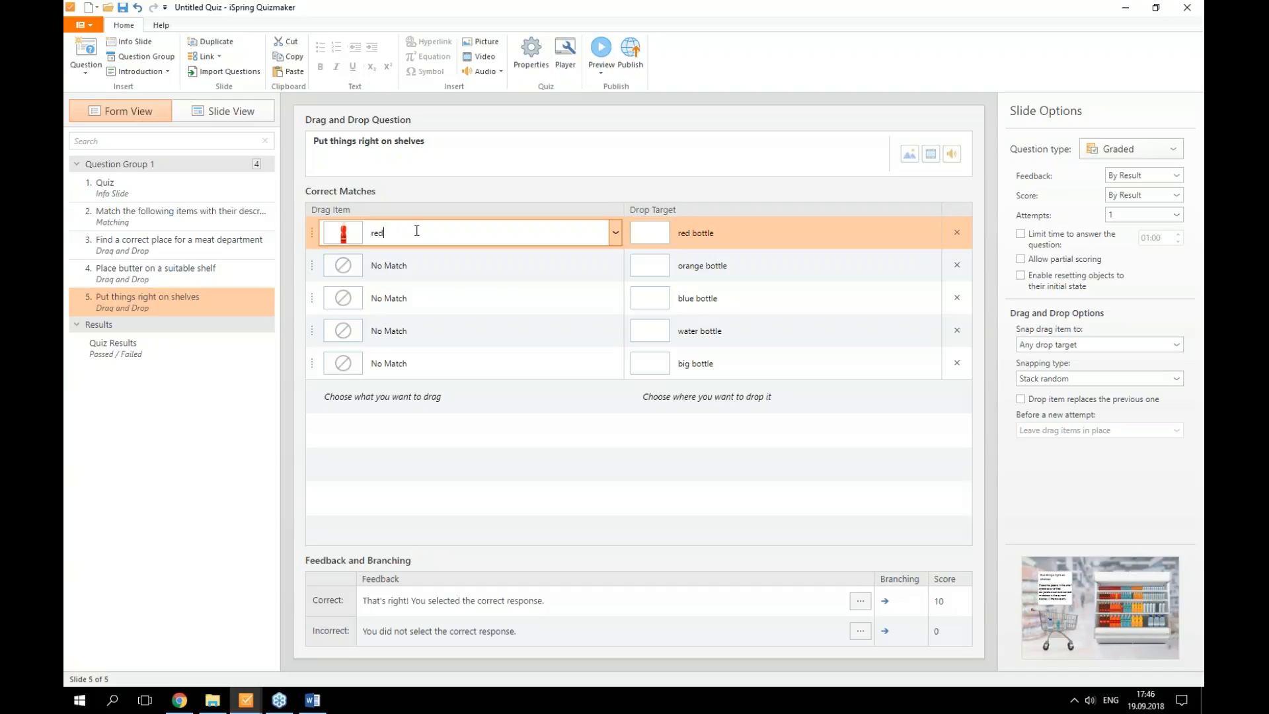
text(red bottle)
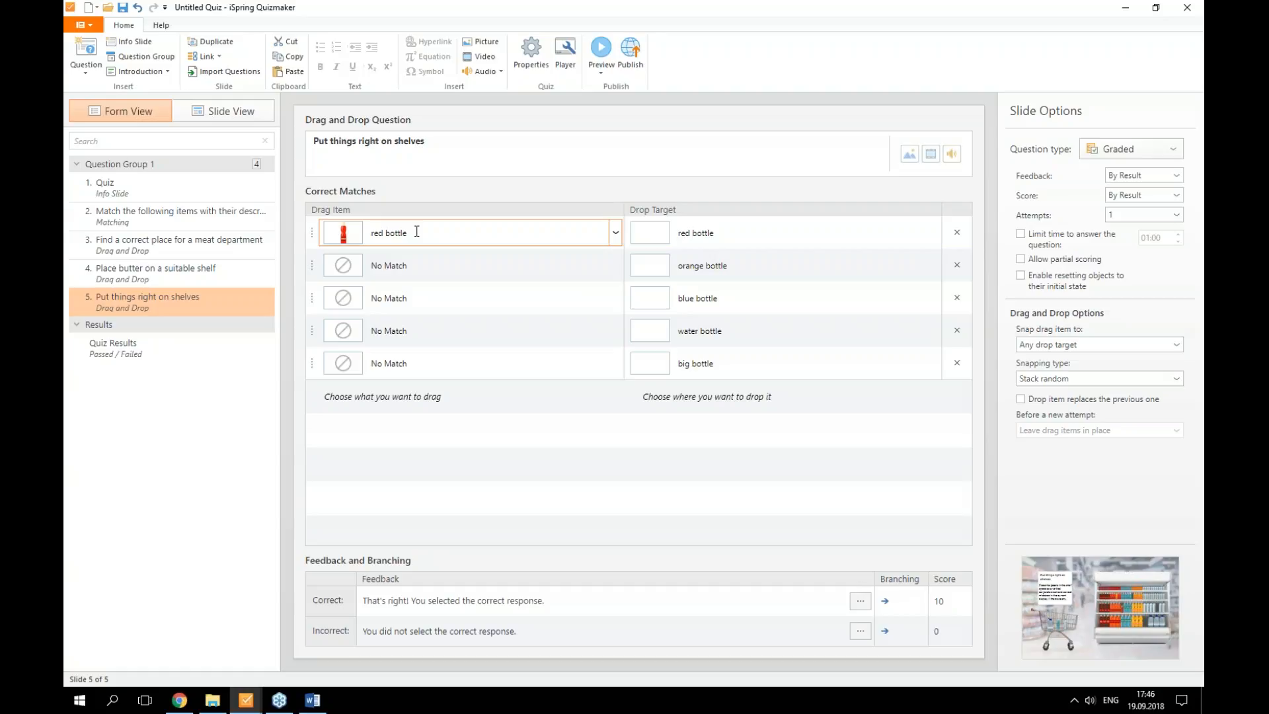
Match the orange bottle picture to the "orange bottle" target and rename the drag item "orange bottle".
click(450, 263)
click(452, 265)
scroll(454, 330, down, 3)
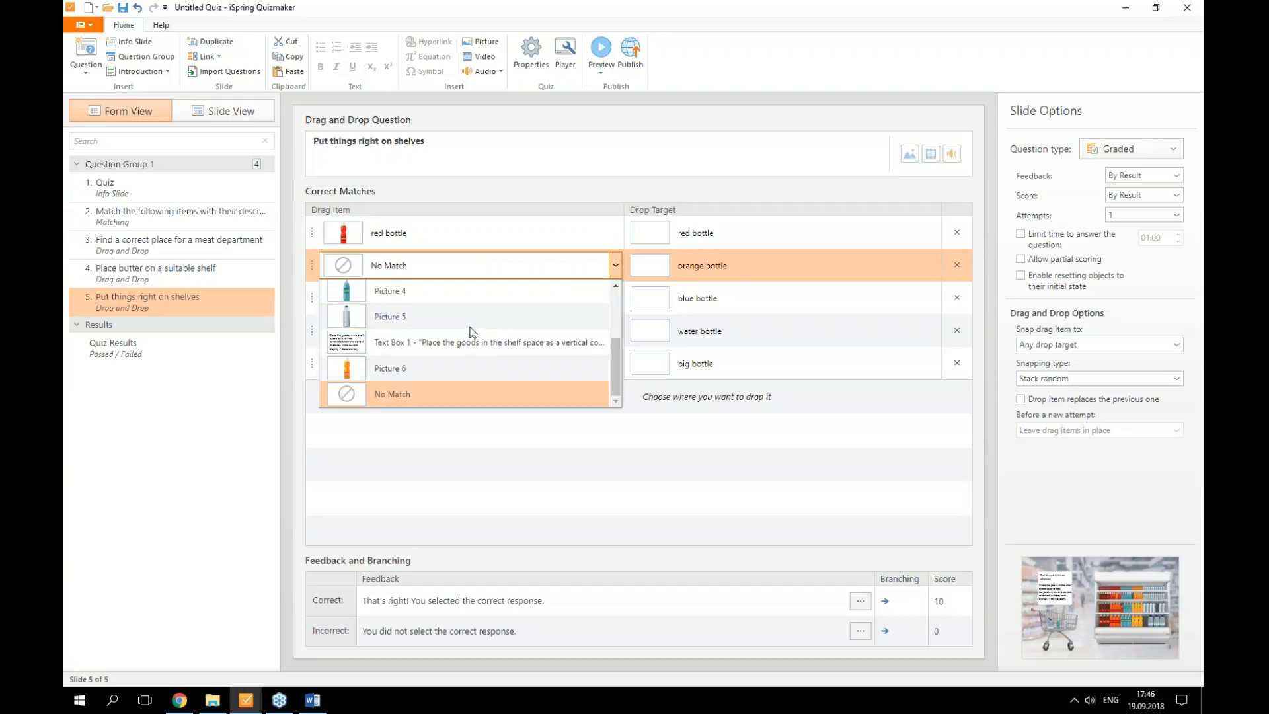
click(449, 368)
click(405, 268)
double_click(405, 268)
key(BackSpace)
text(orange bottle)
Match the blue bottle picture to the "blue bottle" target and rename the drag item "blue bottle".
click(427, 287)
click(427, 288)
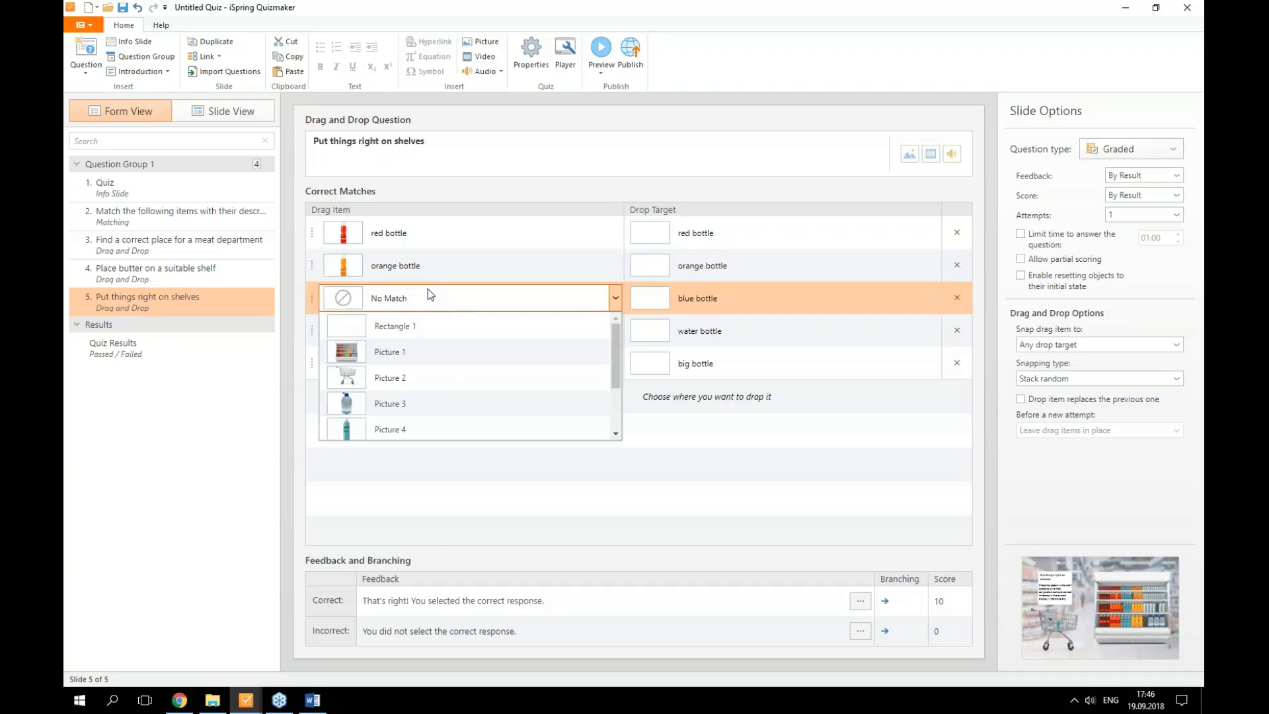
click(442, 427)
click(421, 302)
key(ctrl+a)
text(b)
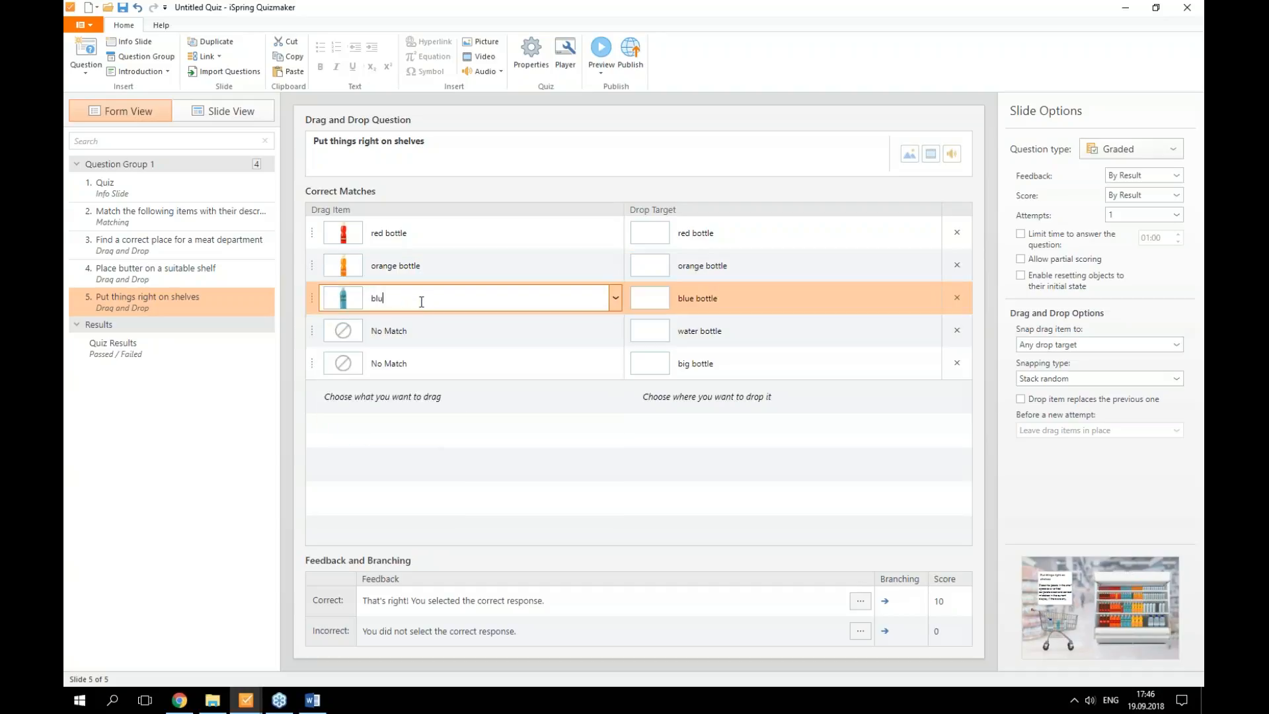
key(Return)
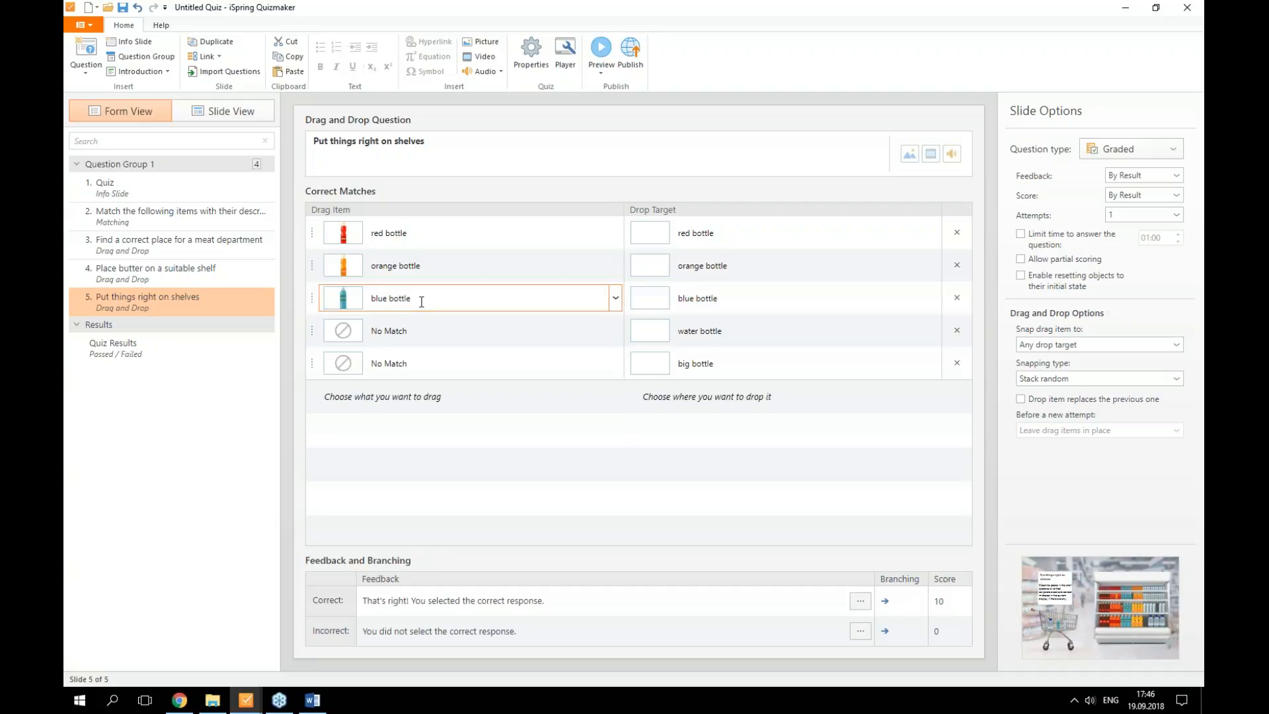
Match the water bottle picture to the "water bottle" target and rename the drag item "water bottle".
click(423, 330)
click(425, 331)
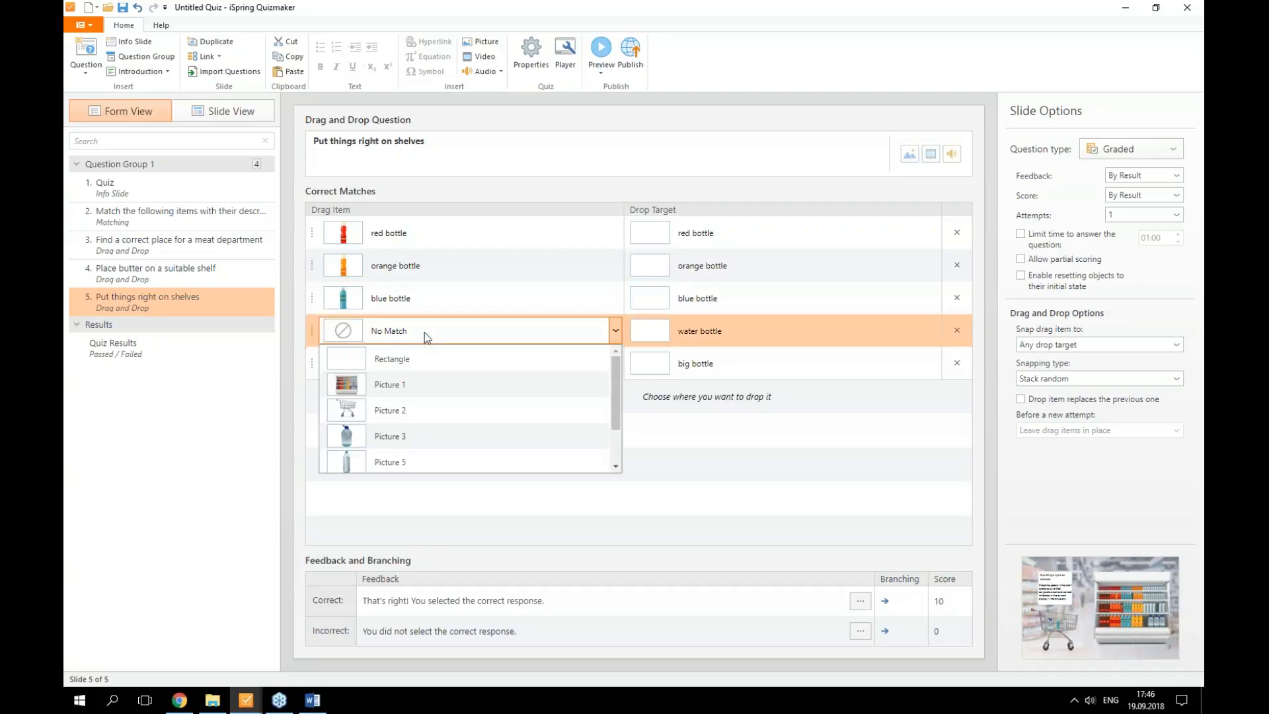
click(421, 460)
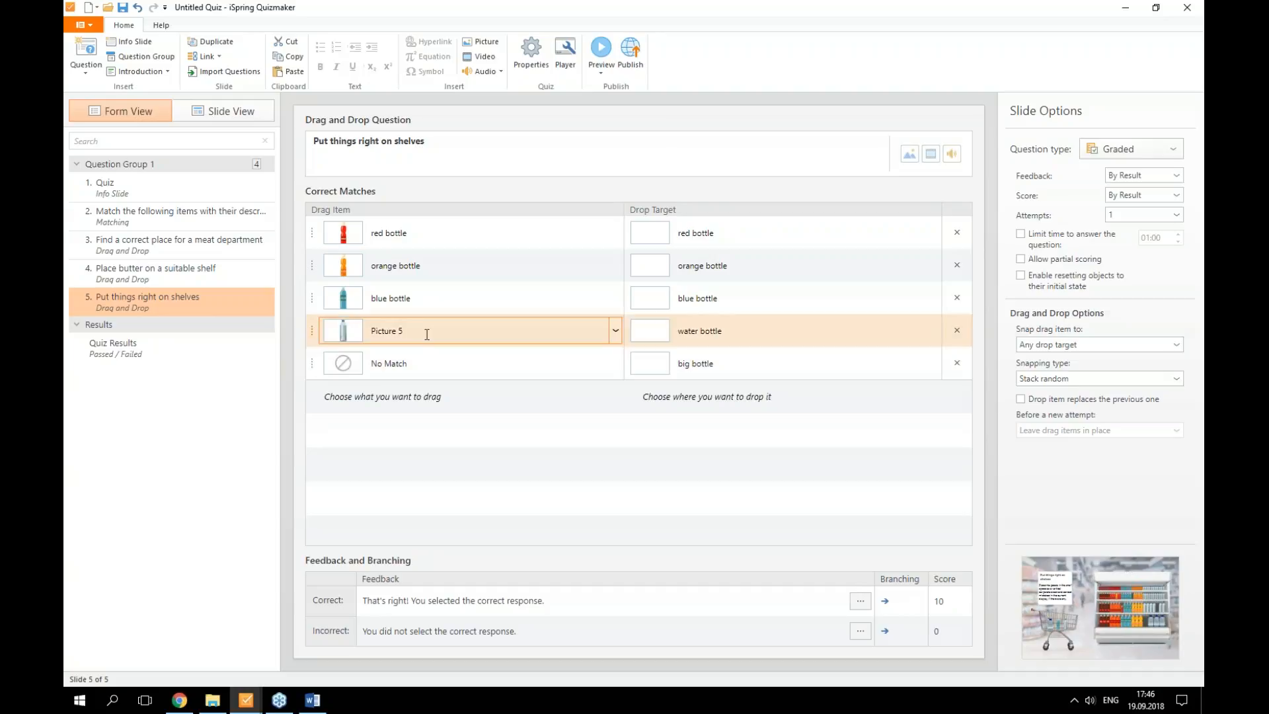
click(426, 333)
key(BackSpace)
key(BackSpace)
key(BackSpace)
key(BackSpace)
key(BackSpace)
key(BackSpace)
key(BackSpace)
key(BackSpace)
key(BackSpace)
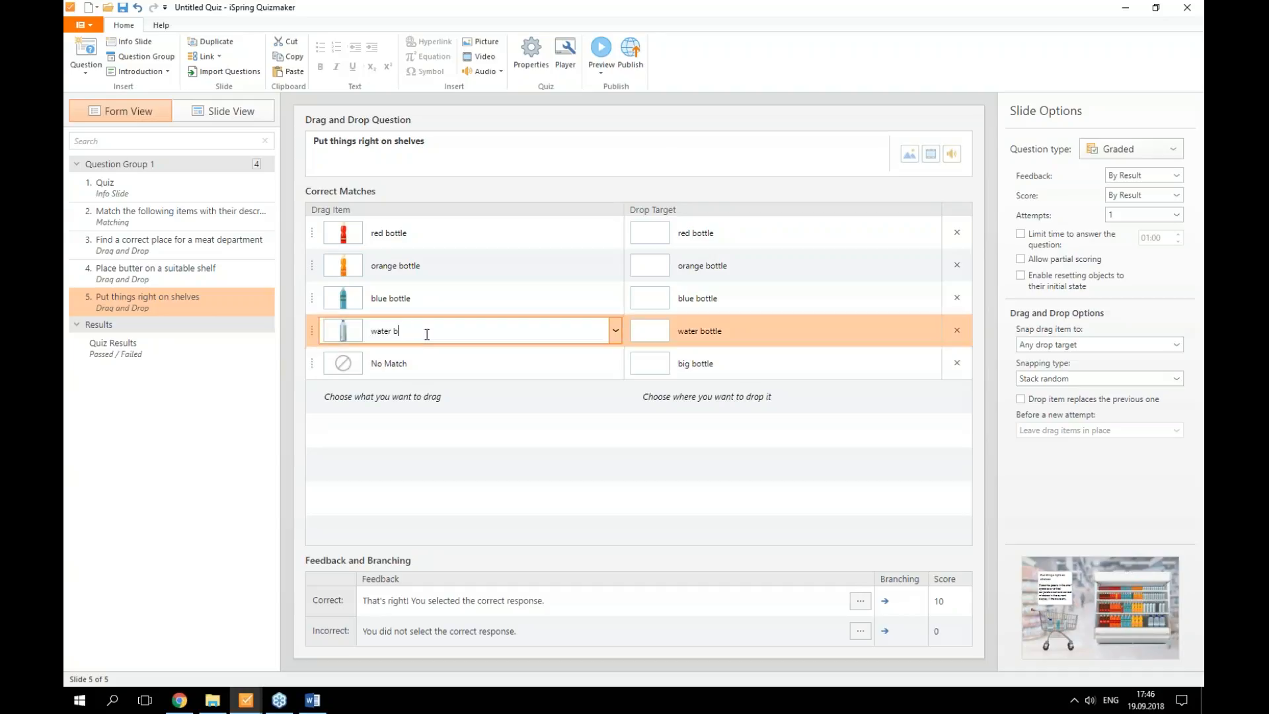
key(Return)
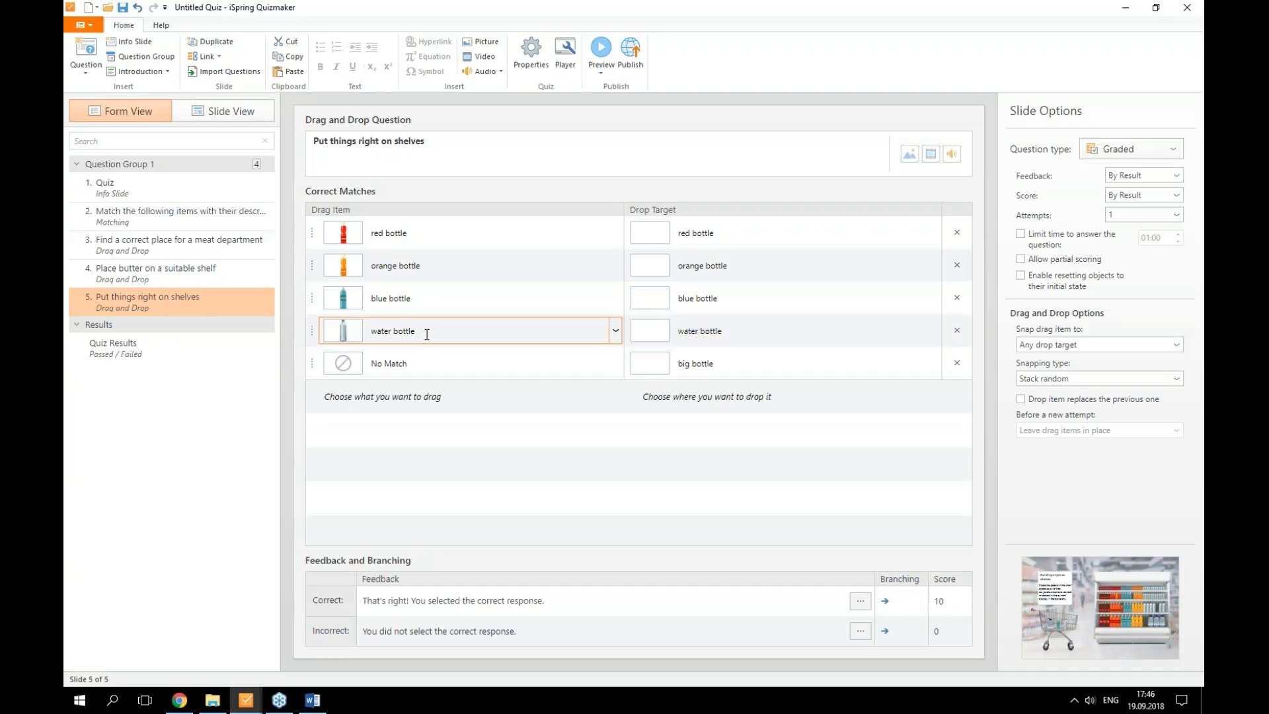
Match the big bottle picture to the "big bottle" target and rename the drag item "big bottle".
click(476, 350)
click(478, 366)
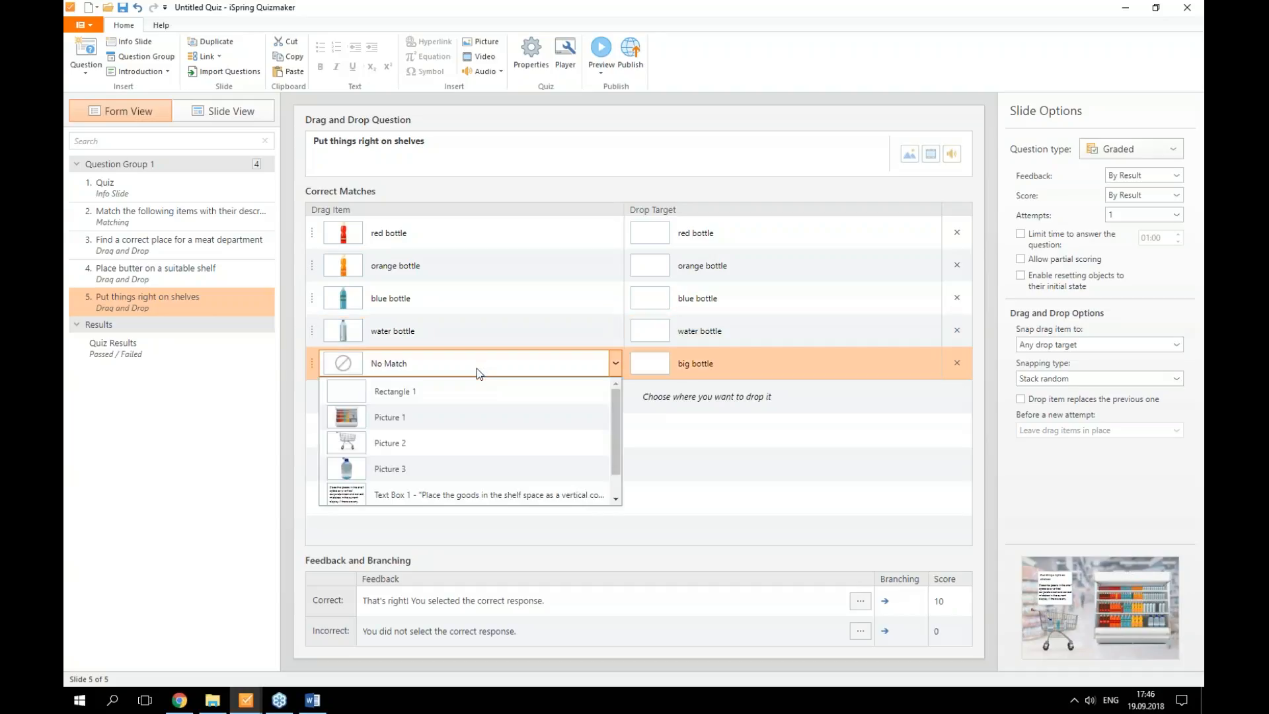
click(456, 468)
click(431, 364)
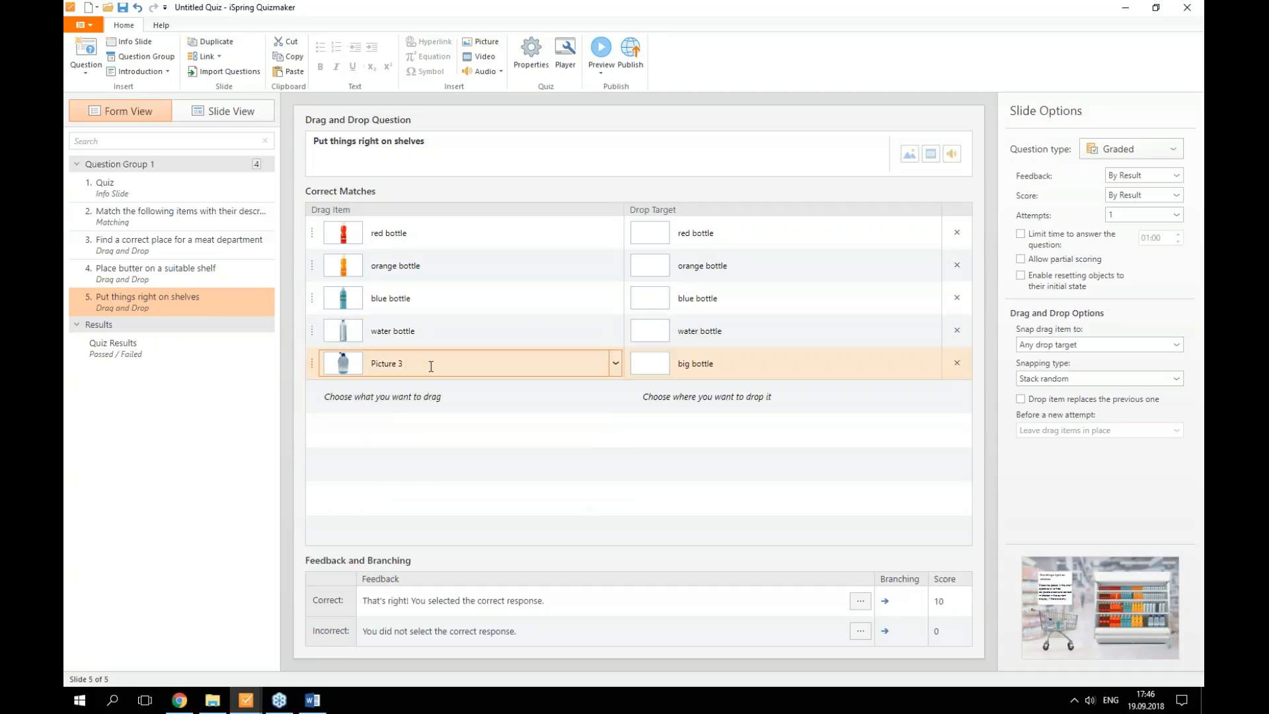
key(ctrl+a)
key(BackSpace)
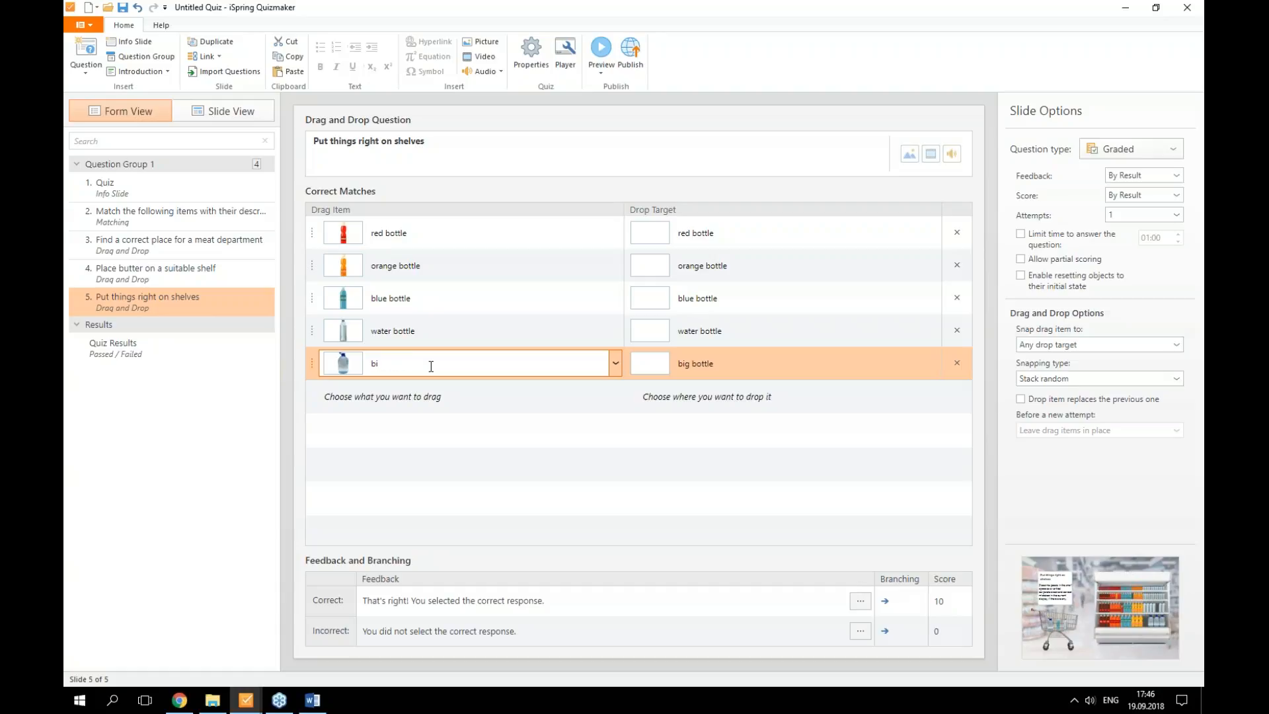
text(big bottle)
key(Return)
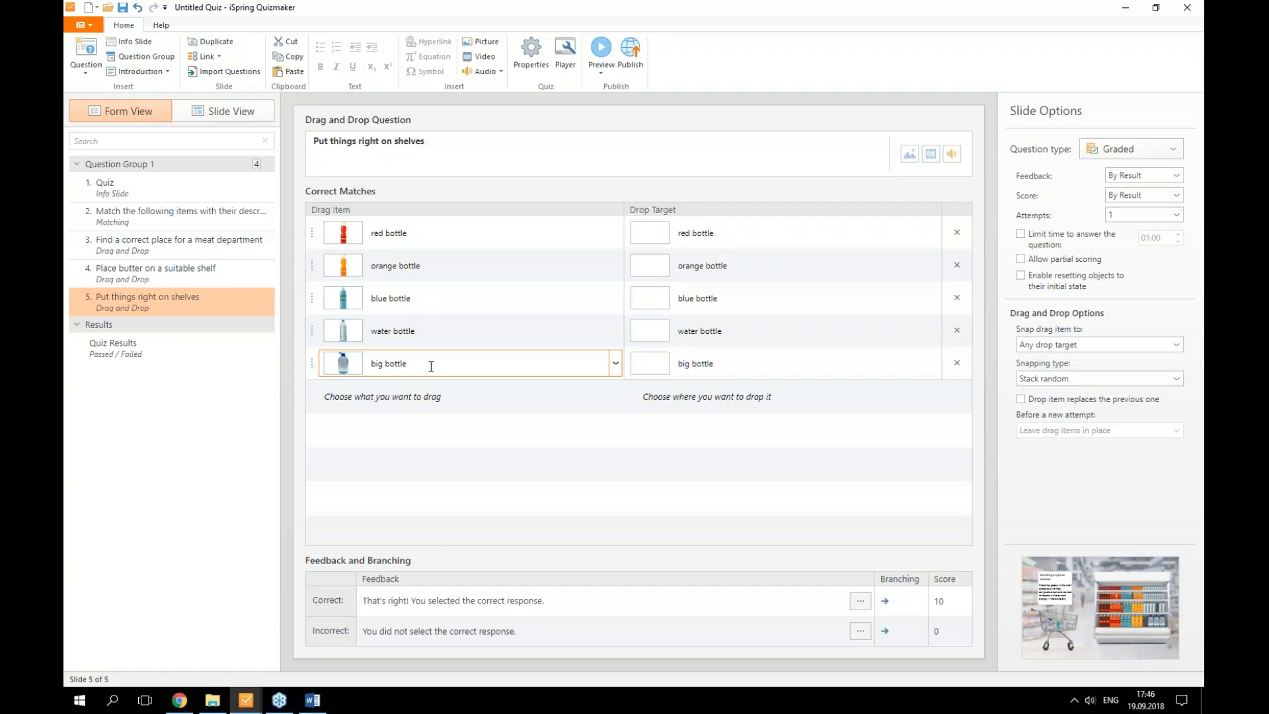
Fine-tune the fit of the orange bottle between the red bottles on the second shelf of the slide.
click(237, 110)
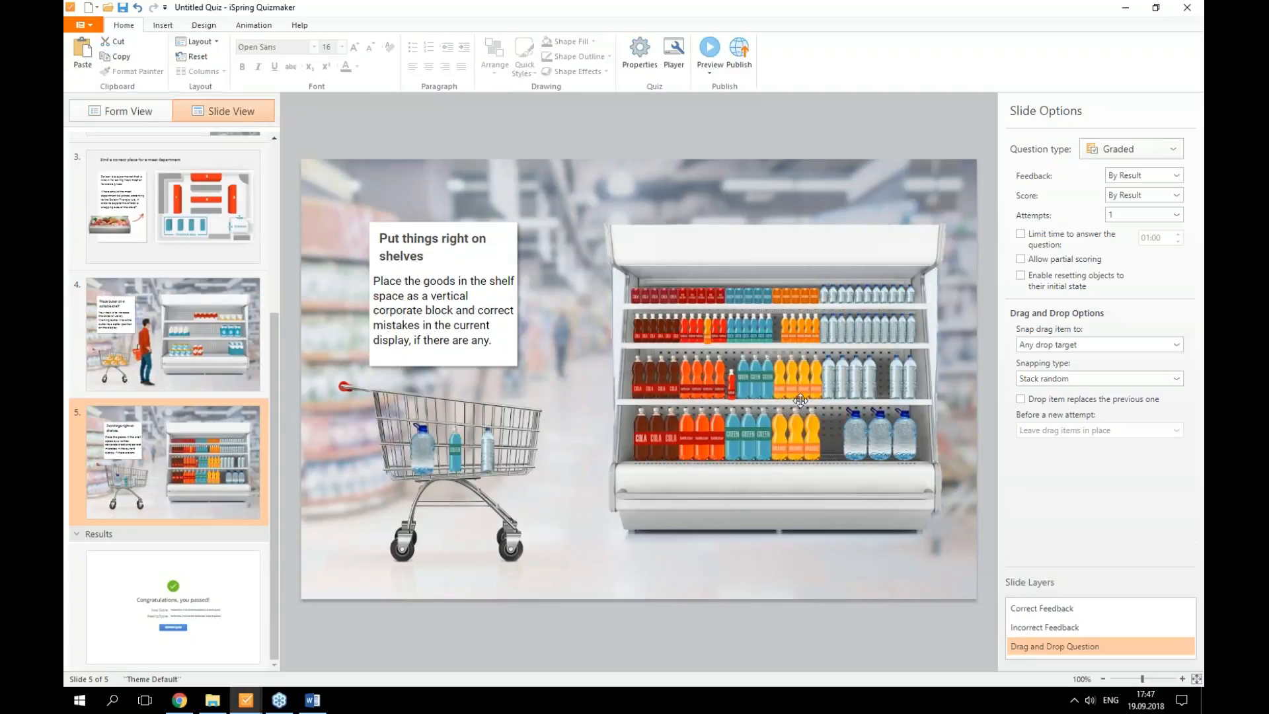
scroll(715, 331, up, 1)
scroll(715, 332, up, 5)
click(718, 331)
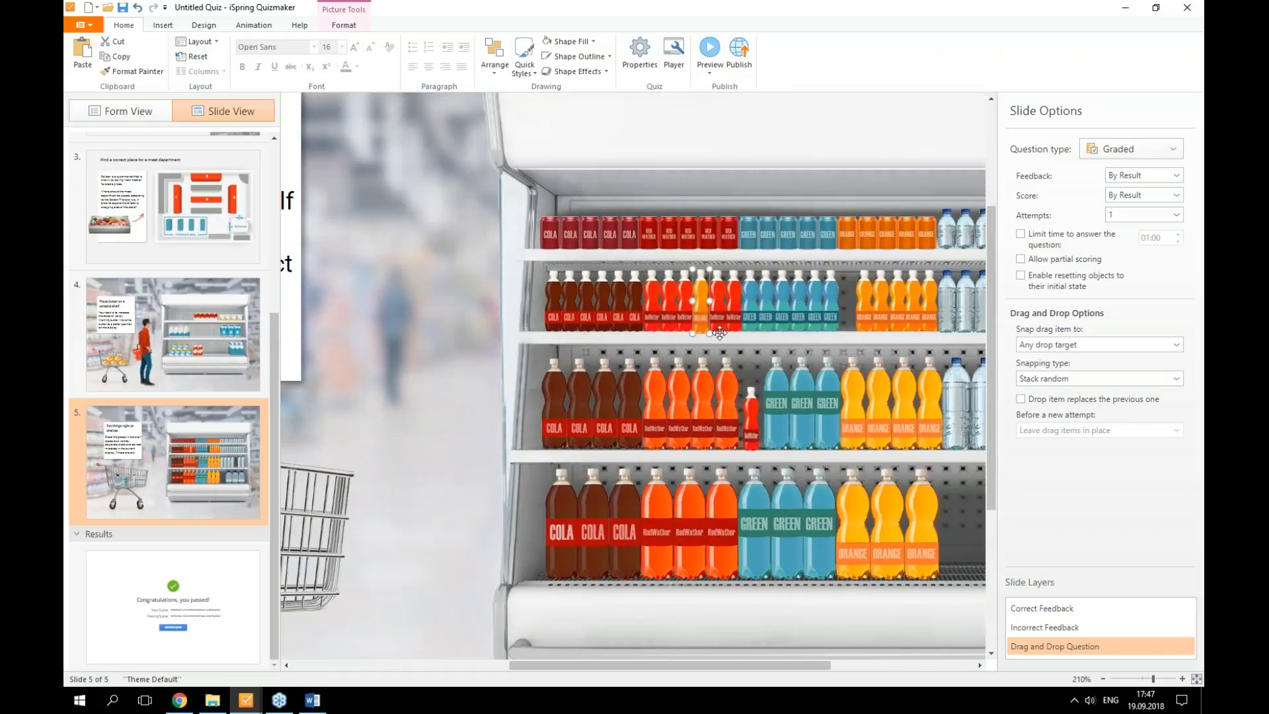
click(515, 317)
click(703, 277)
drag(708, 266, 703, 275)
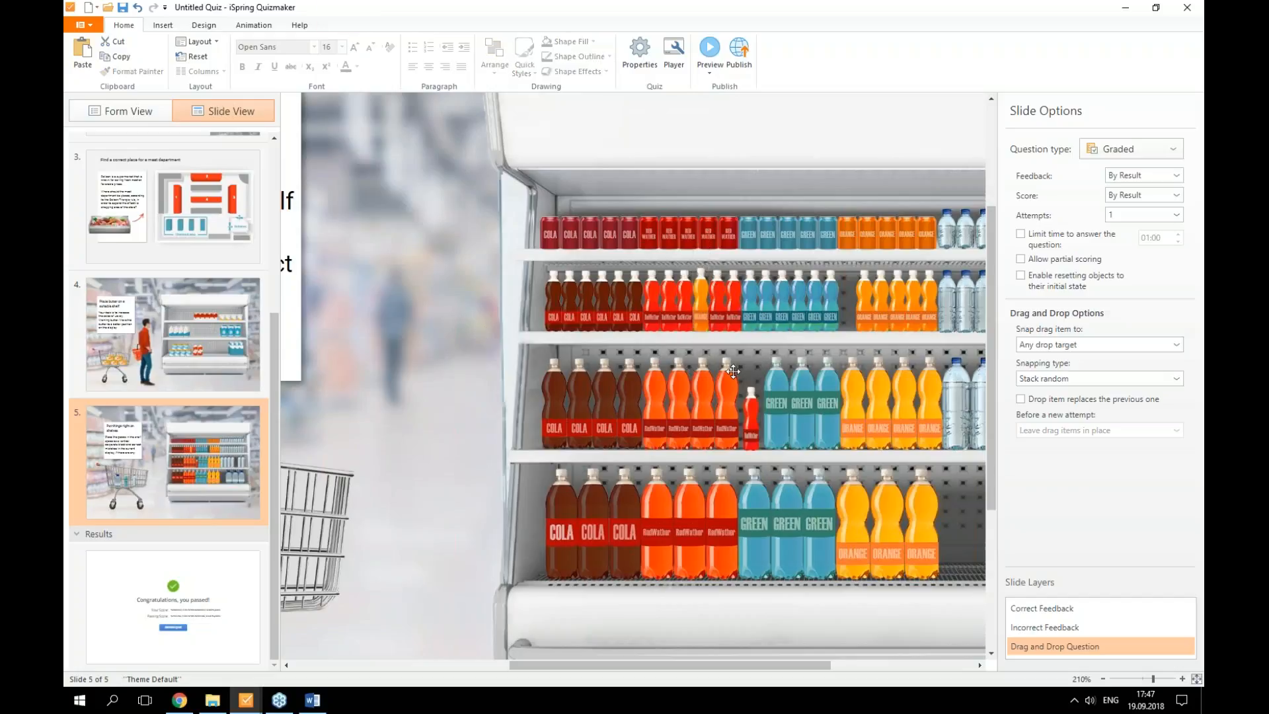
scroll(733, 372, down, 4)
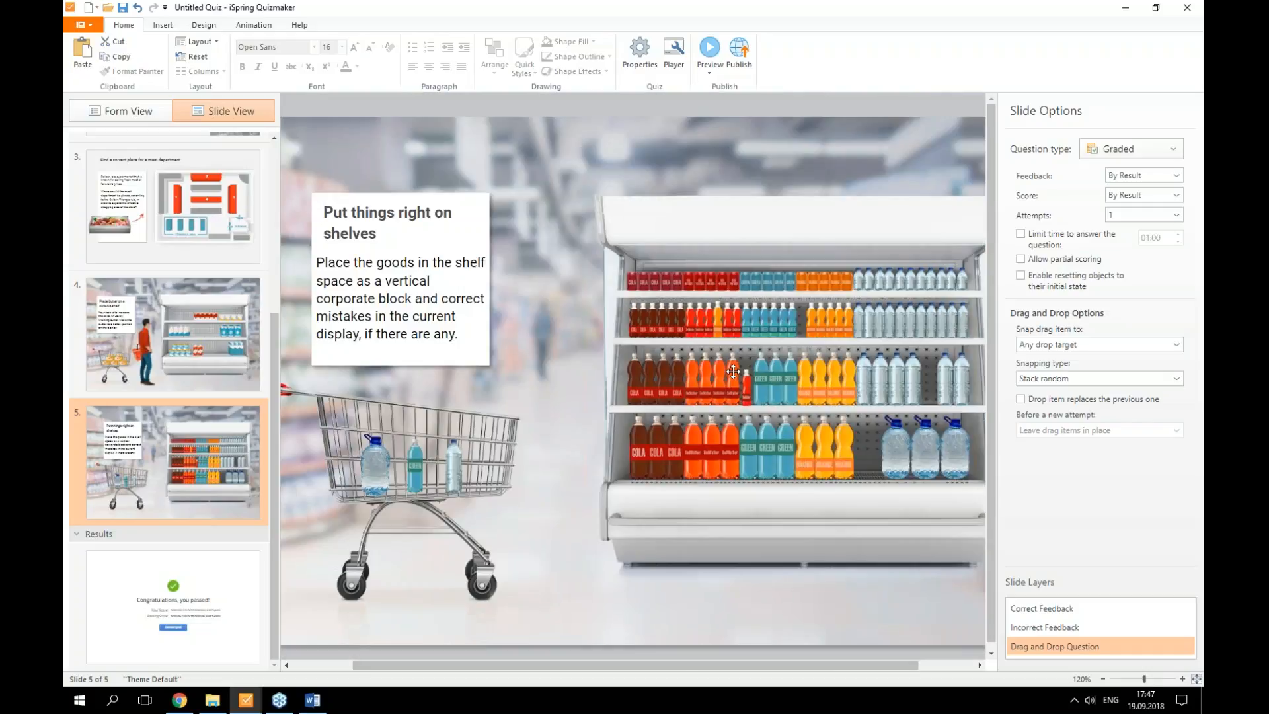
scroll(733, 372, down, 1)
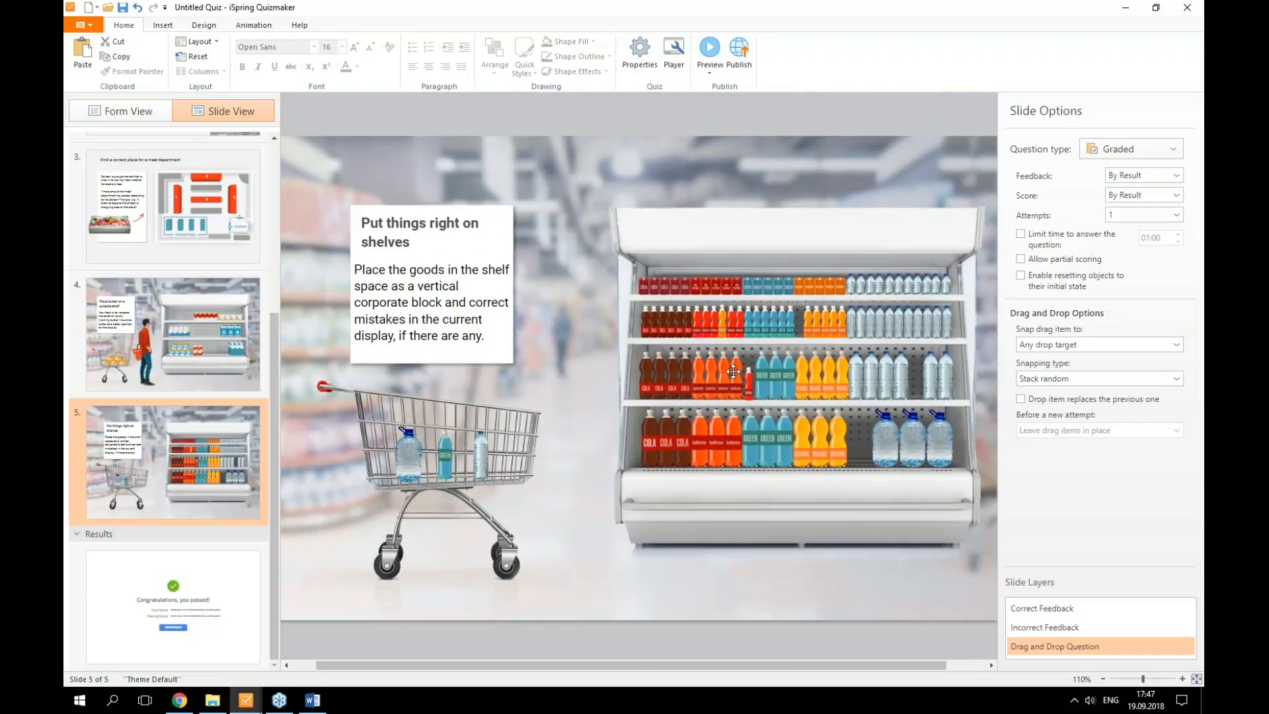
Preview the slide in a maximized window and test moving the misplaced orange bottle into the gap beside the second-shelf orange bottles.
click(219, 113)
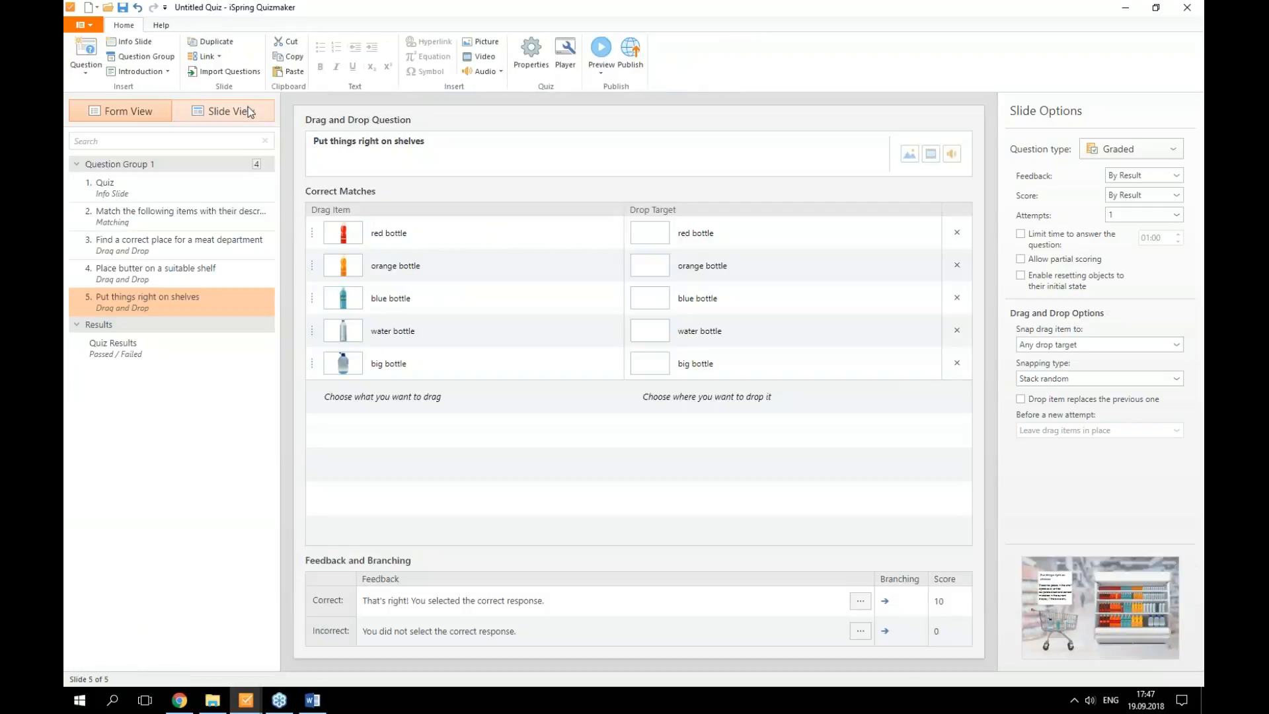
click(250, 113)
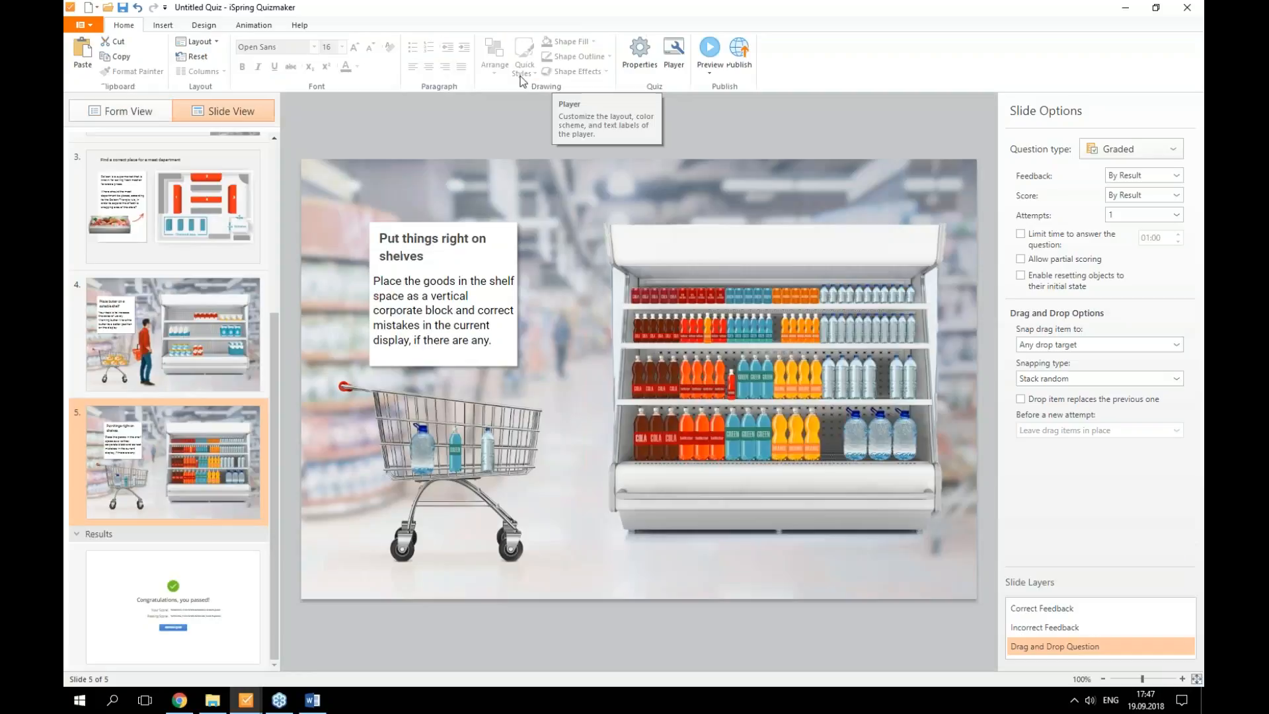
click(704, 73)
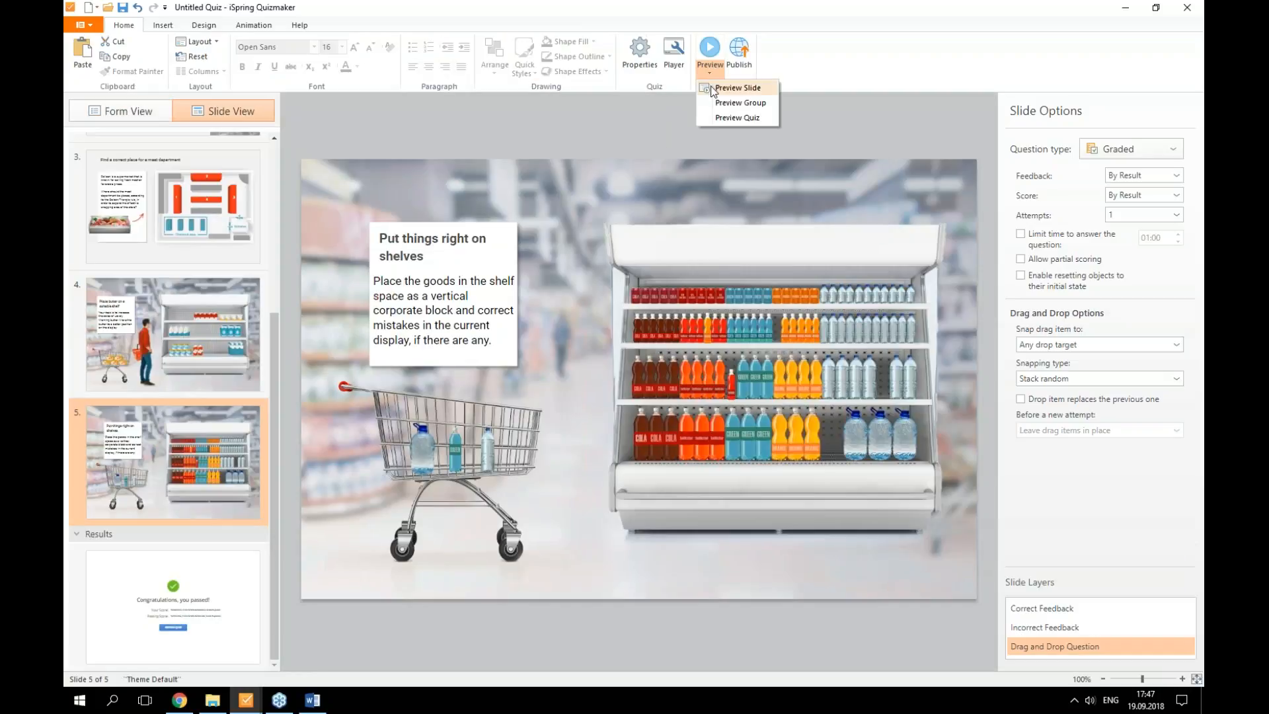
click(724, 86)
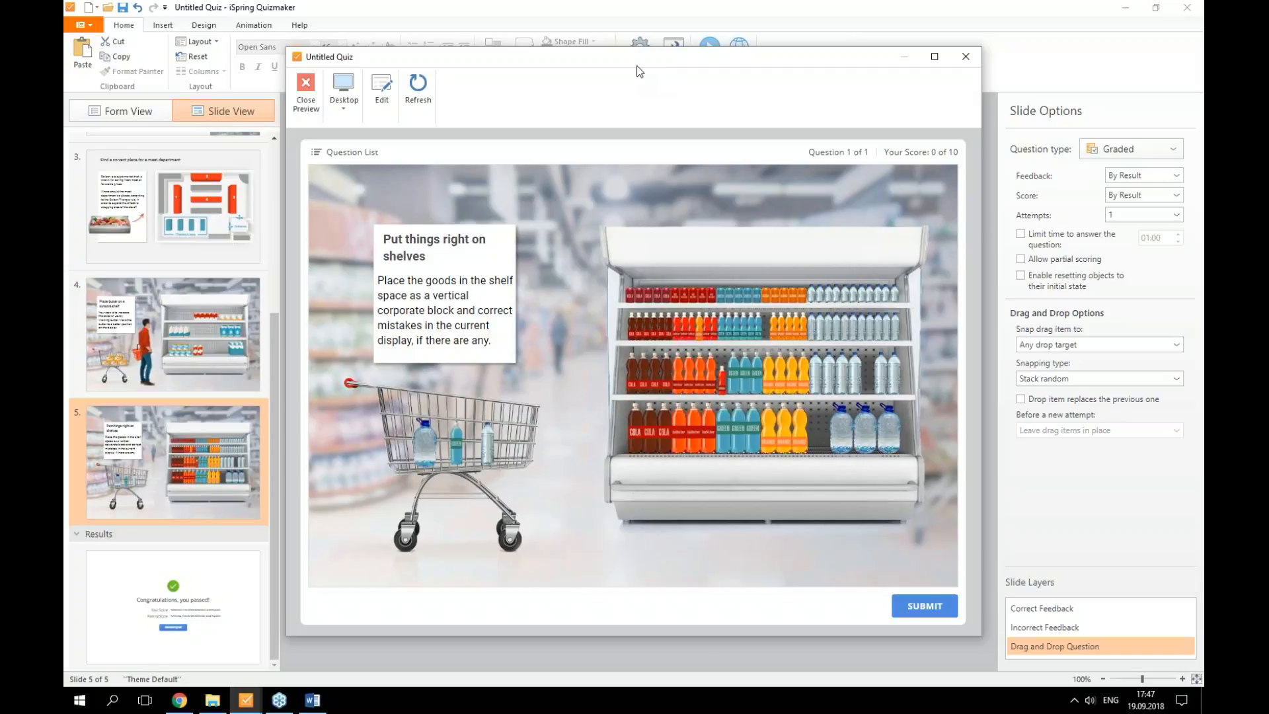
drag(725, 338, 772, 334)
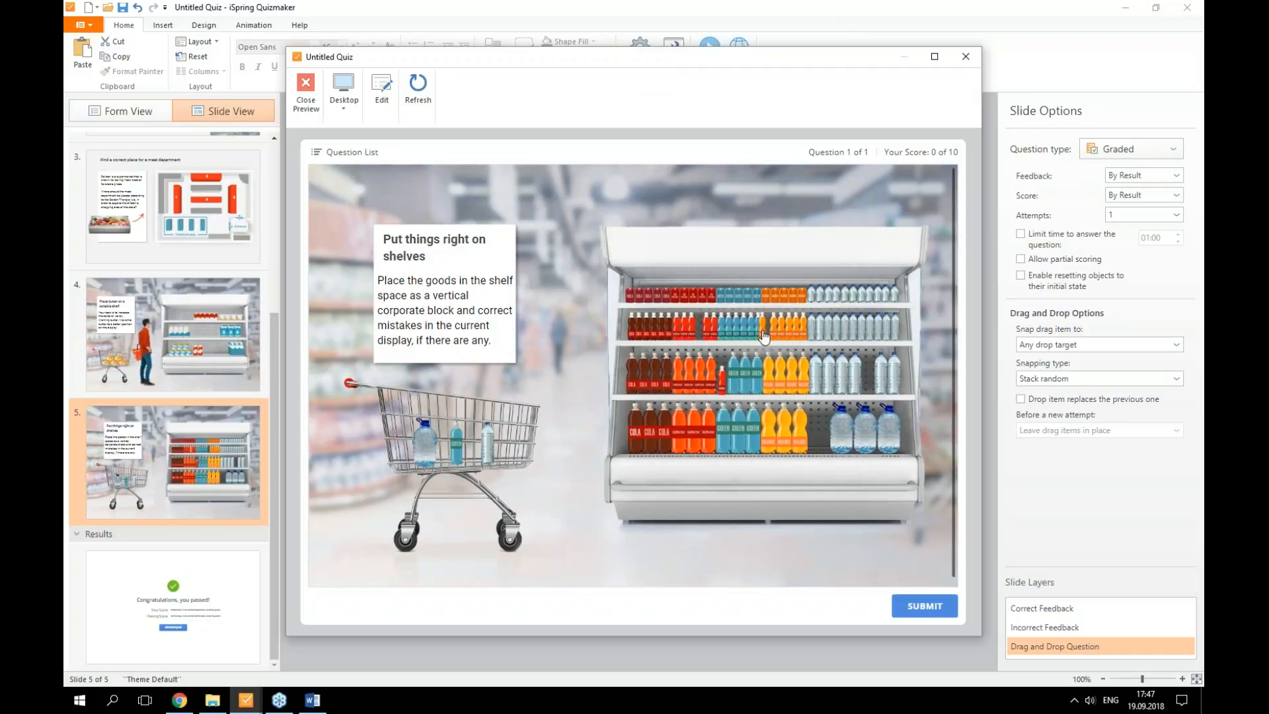
click(934, 56)
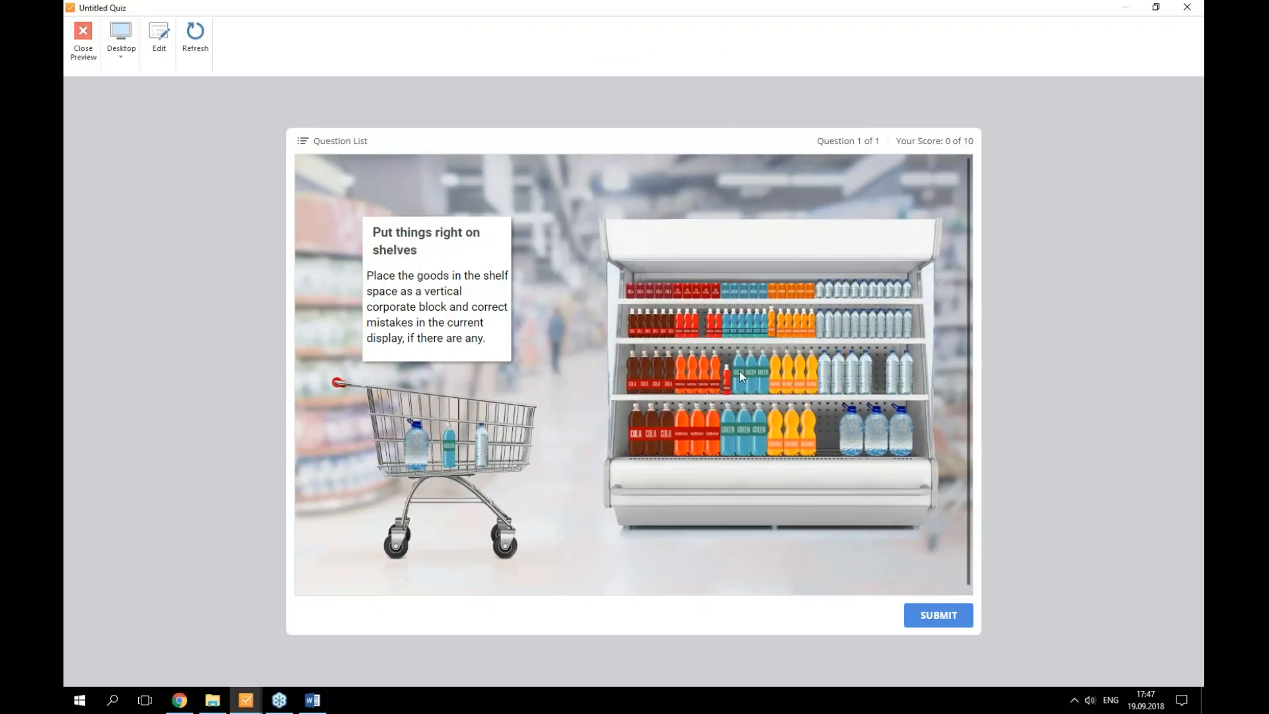
Test the preview by placing the misplaced red bottle and the cart's three bottles into the matching shelf gaps, and submit the answer.
drag(727, 375, 706, 324)
drag(482, 446, 883, 375)
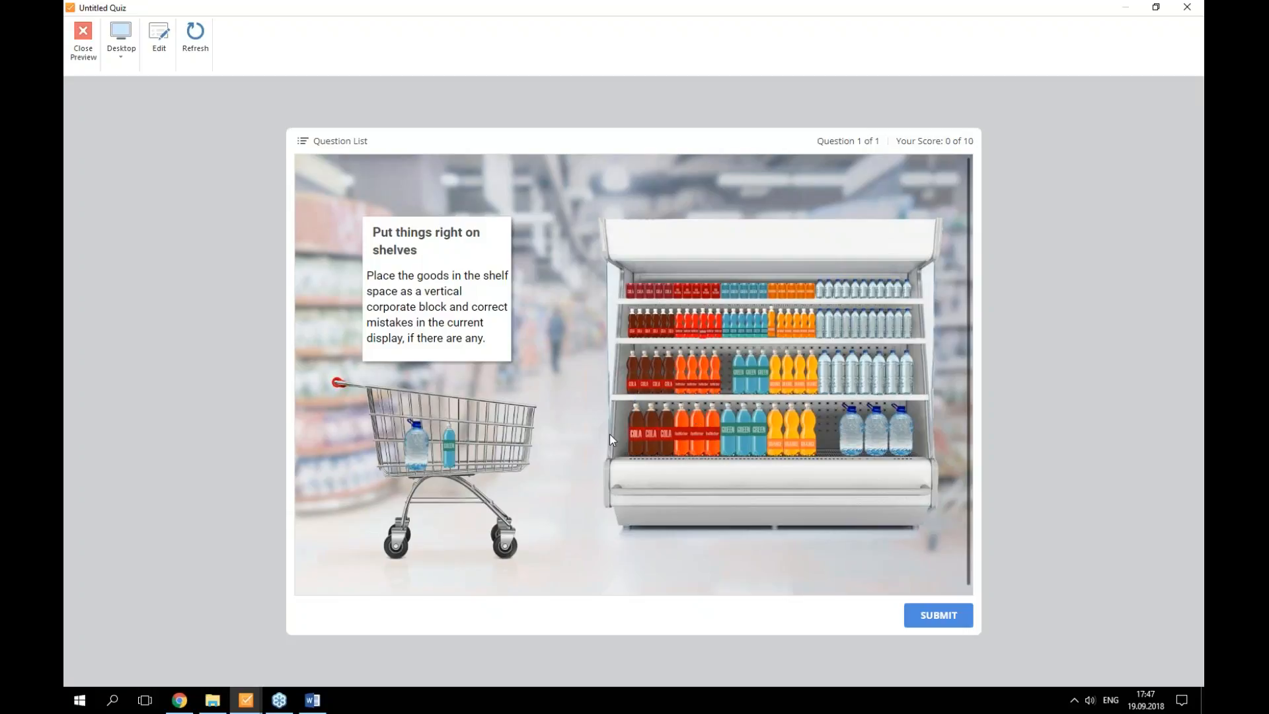
drag(452, 450, 727, 374)
drag(417, 446, 826, 433)
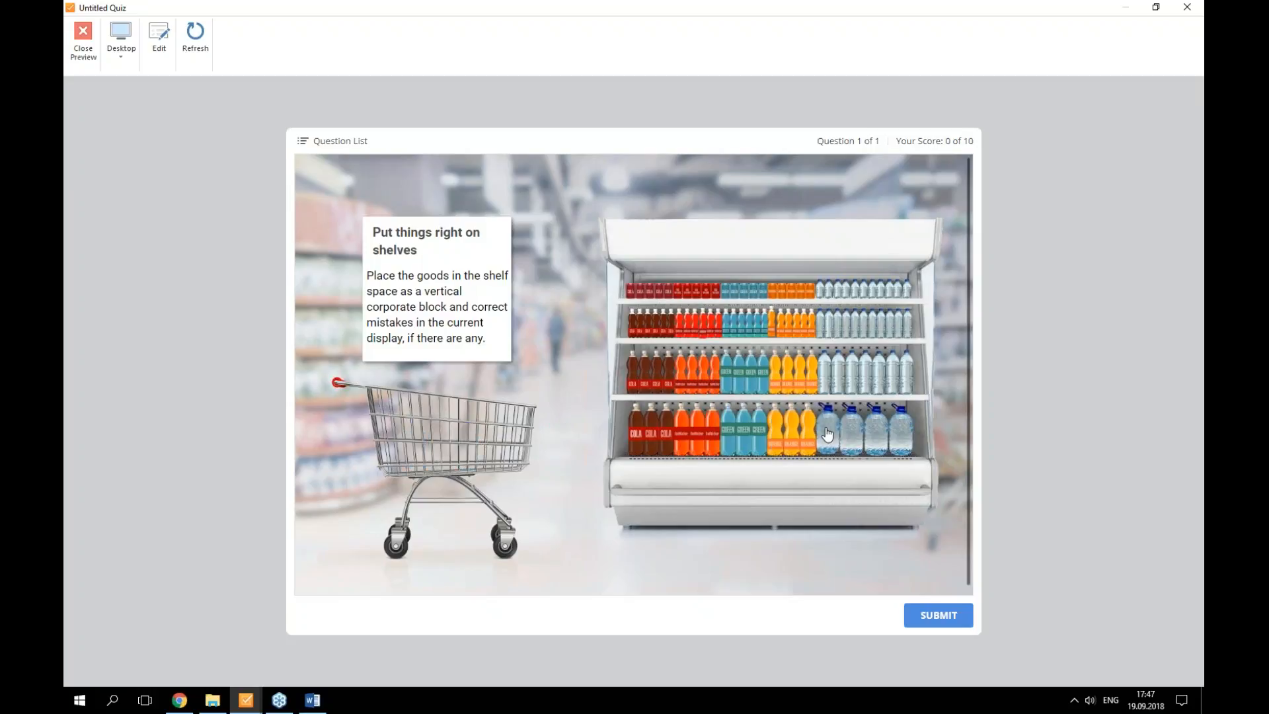
click(961, 614)
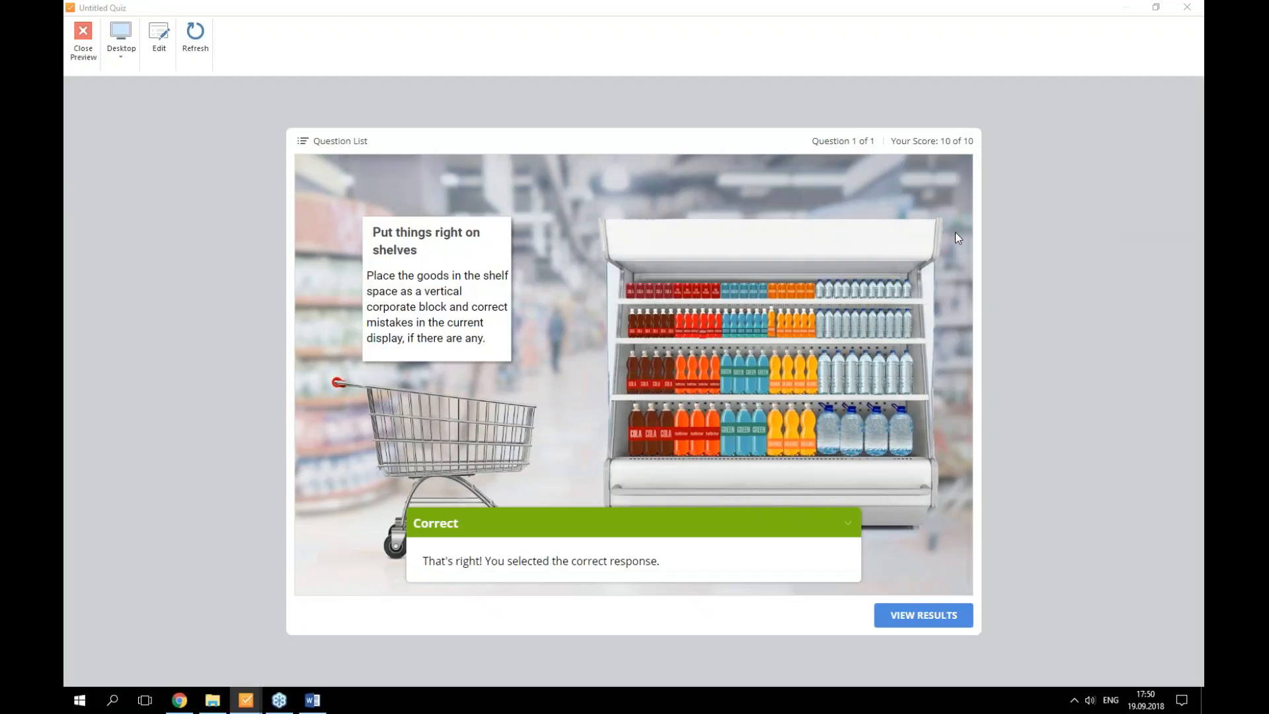
click(1186, 8)
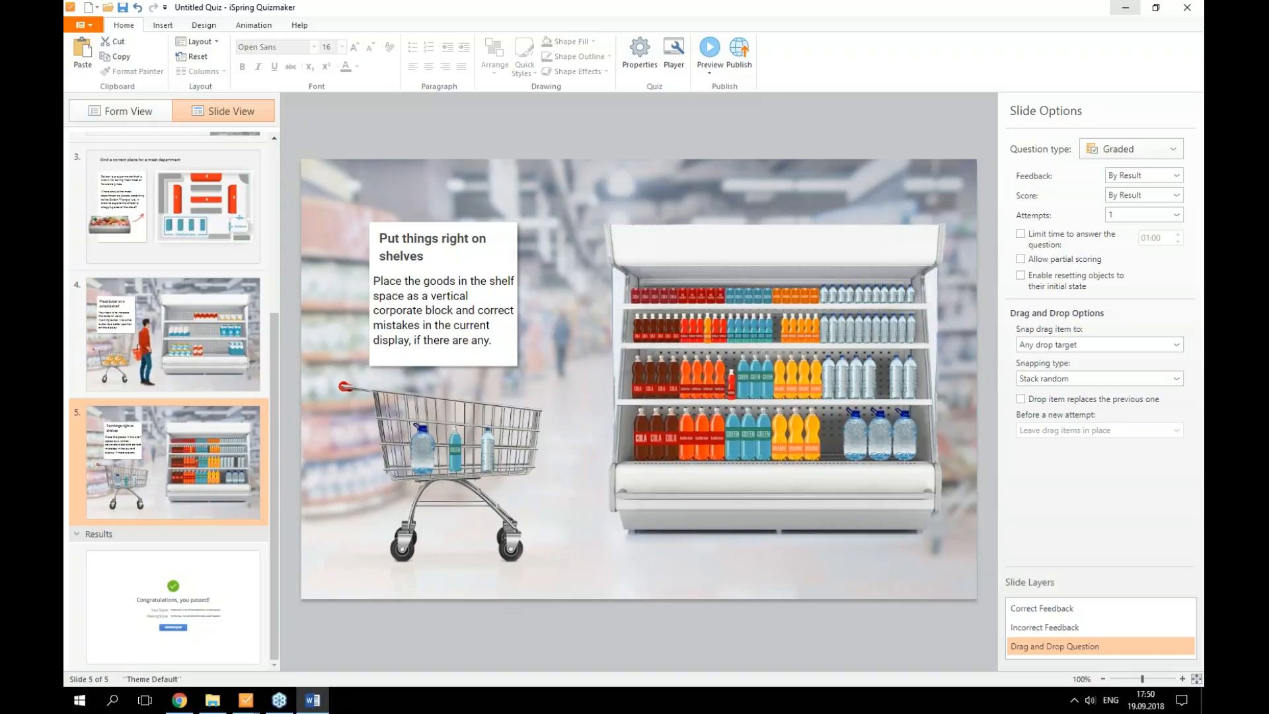
Add a text box to the shelf slide containing the heading "Put things right on shelves" and the instruction about placing the goods in the shelf space.
click(399, 204)
text(Put things right on shelves Place the goods in the shelf space as a vertical corporate block and correct mistakes in the current display, if there are any.)
click(519, 394)
click(135, 26)
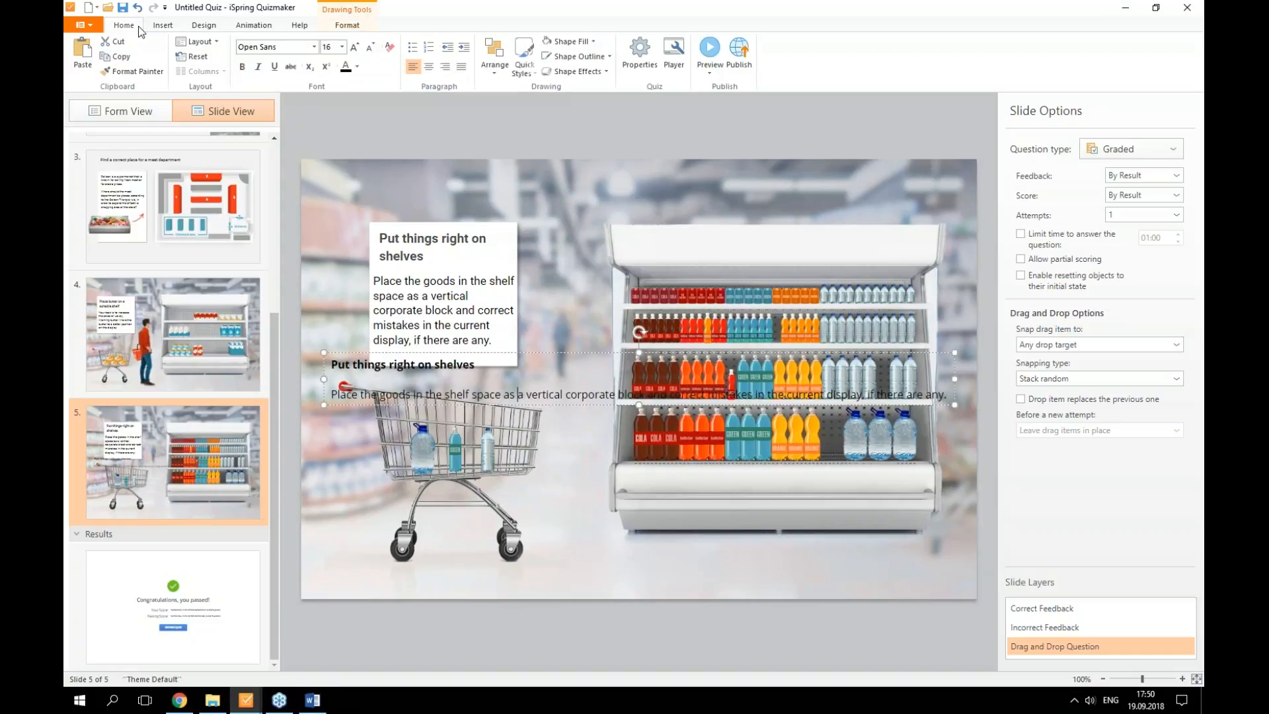
click(456, 365)
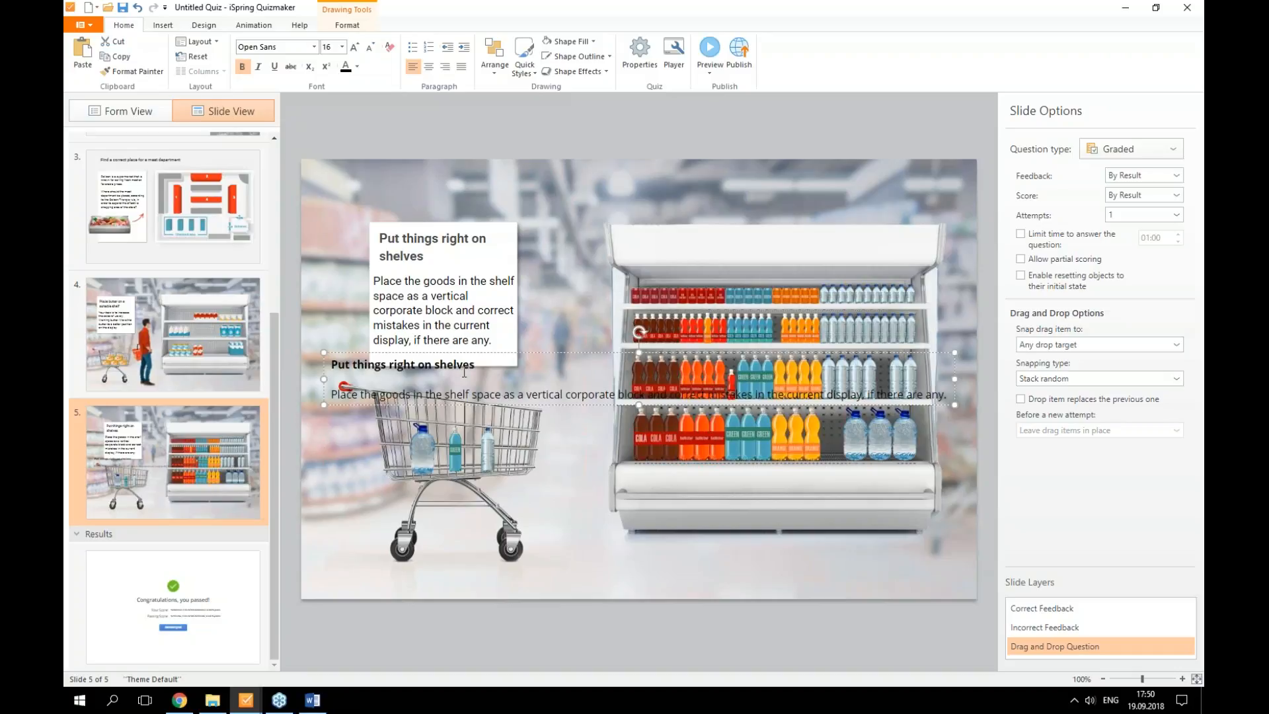